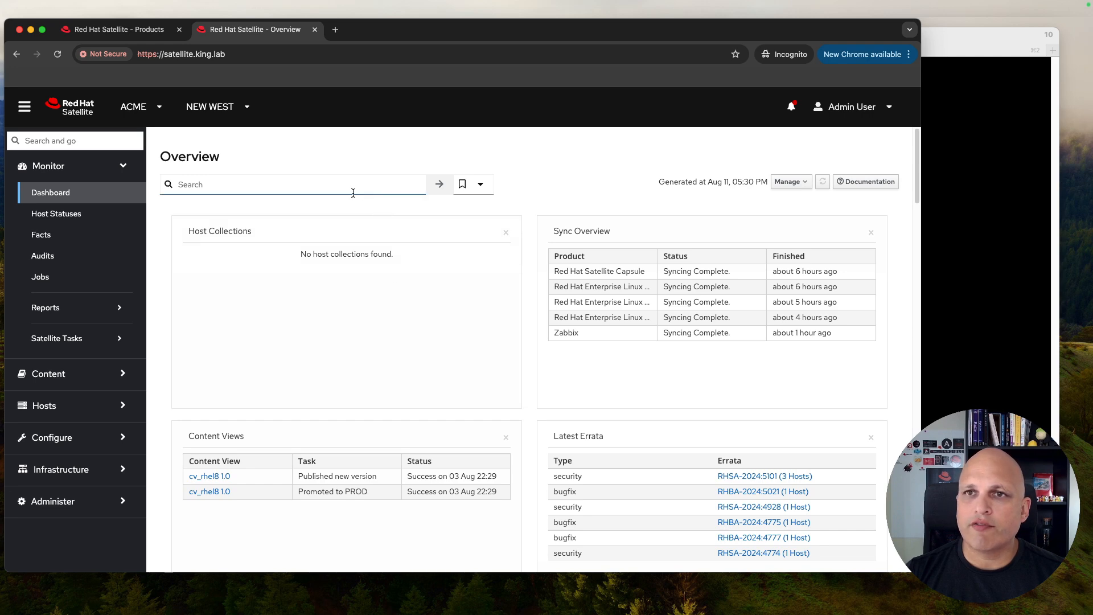
Step: Check the Overview dashboard's empty bookmarks list, then go to Hosts > Content Hosts
left_click(347, 186)
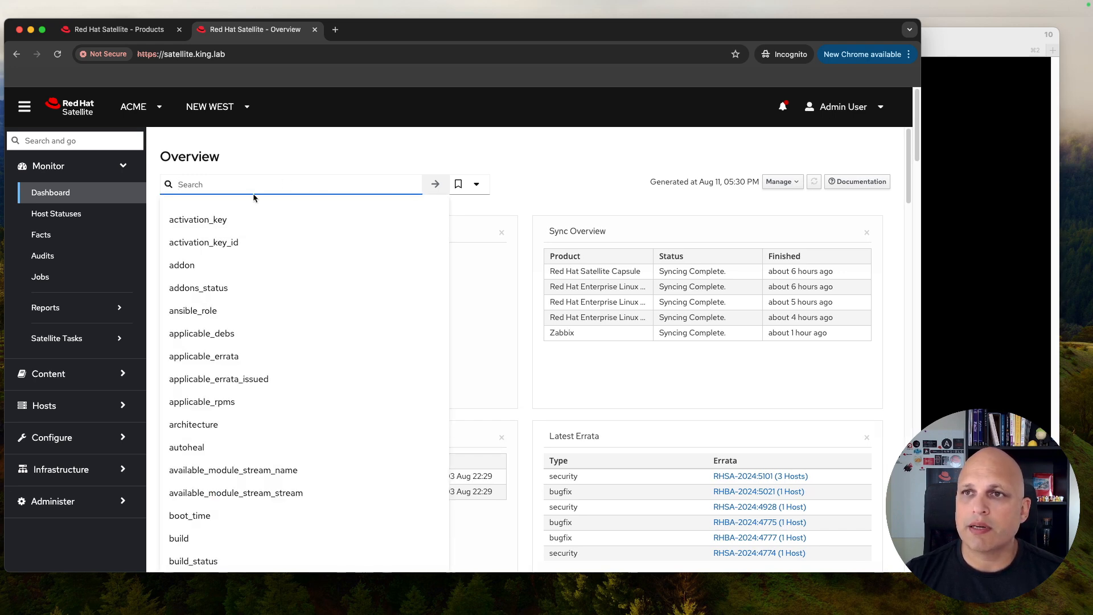
left_click(494, 178)
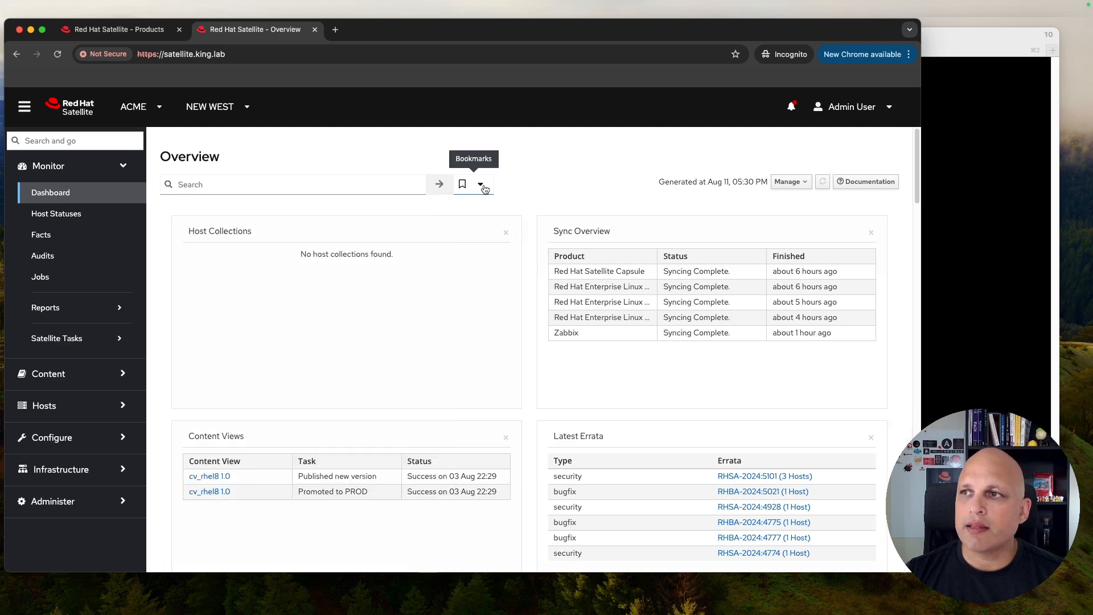
left_click(483, 187)
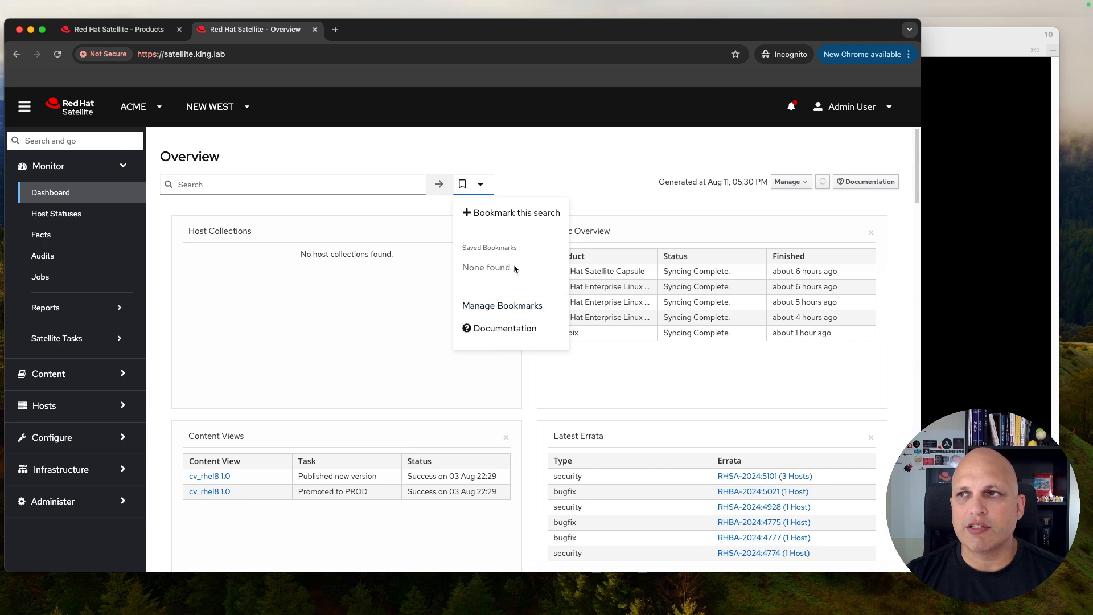
left_click(571, 163)
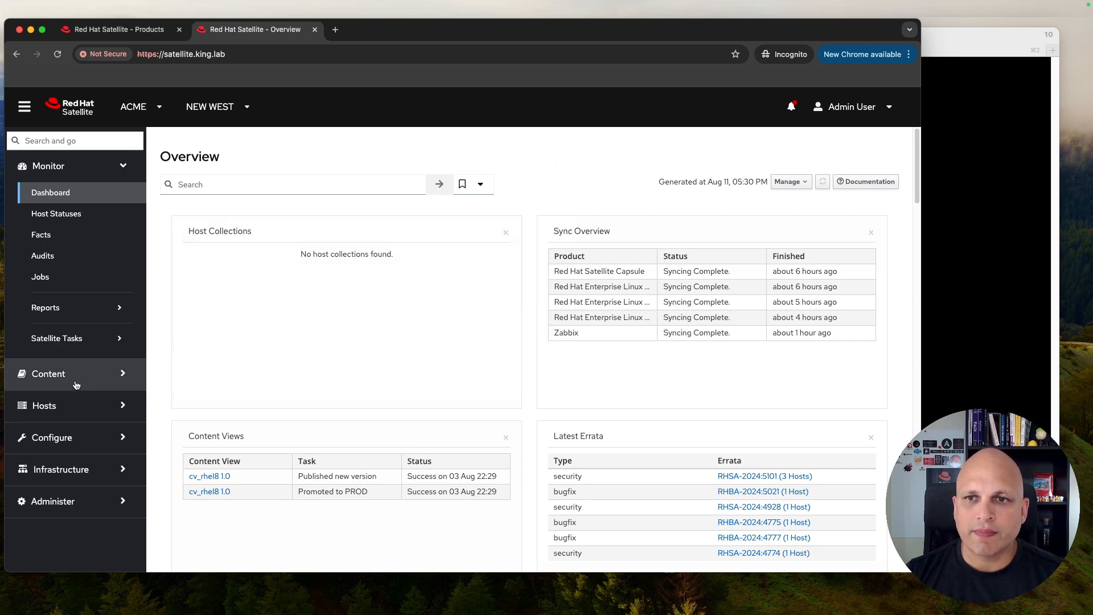
left_click(75, 408)
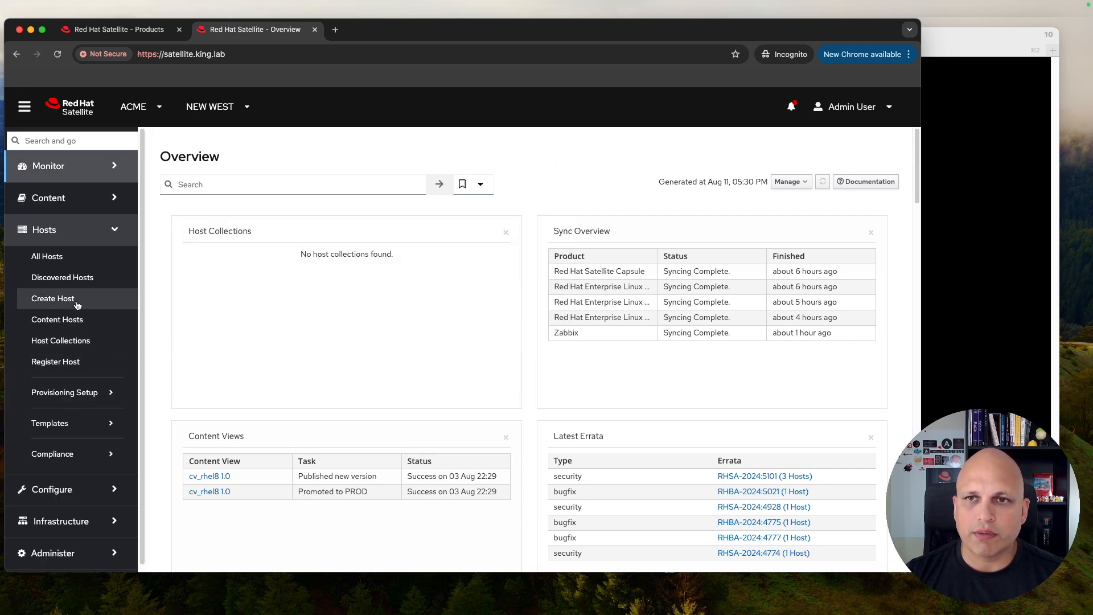
left_click(67, 321)
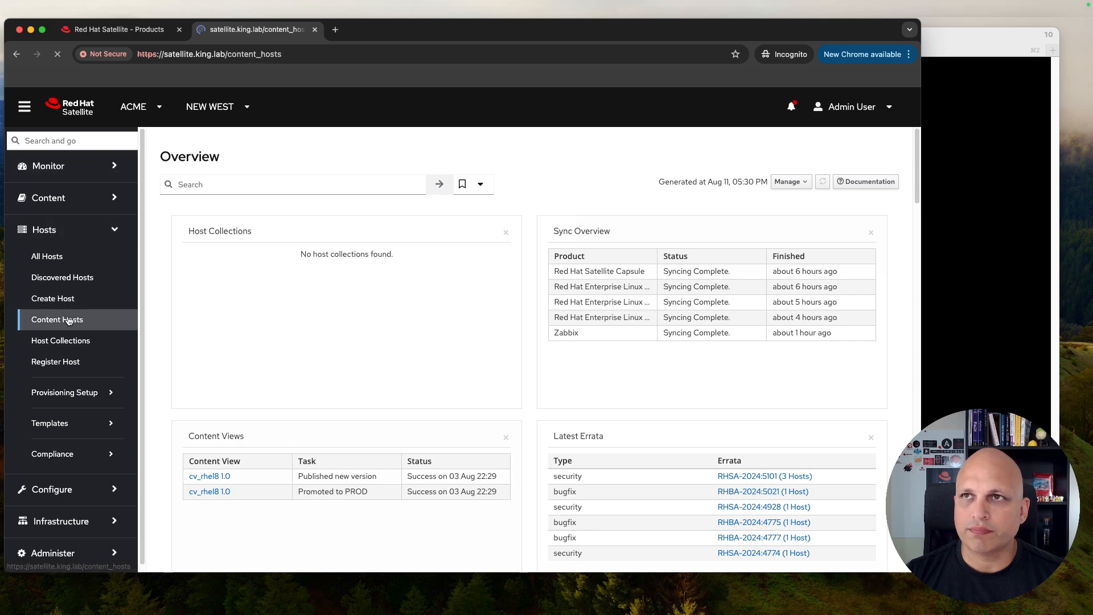
Step: Browse the predefined host searches and the filter's searchable field names
left_click(406, 171)
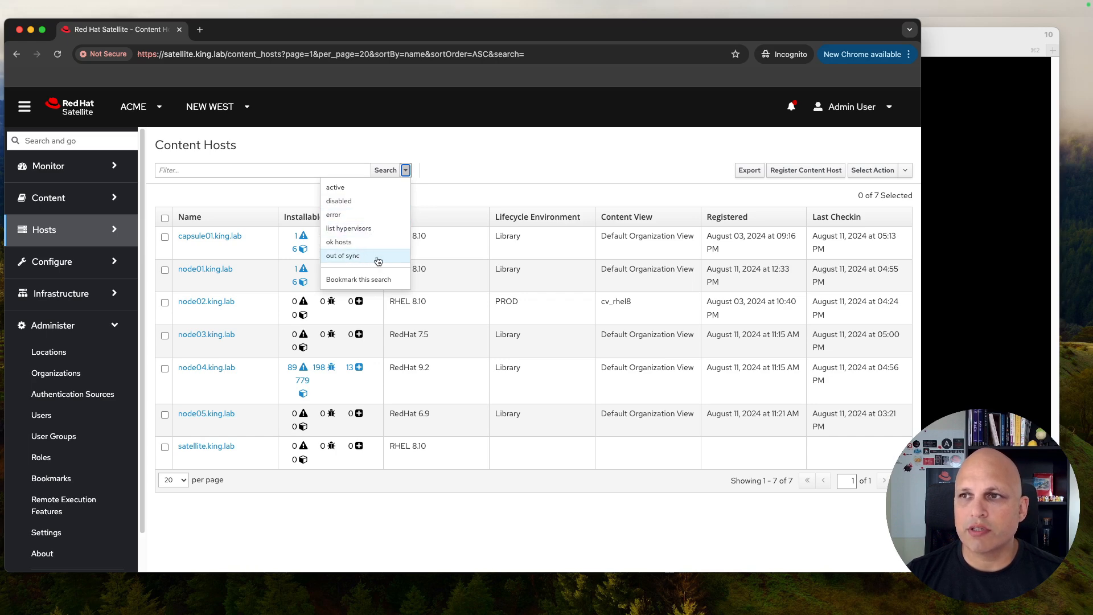
left_click(471, 160)
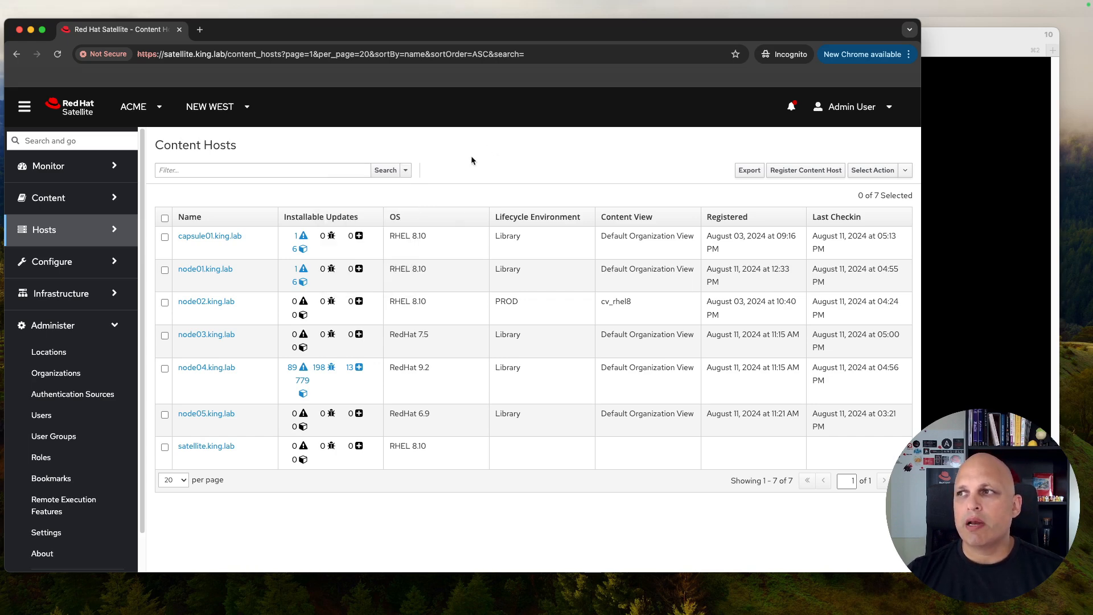
left_click(337, 170)
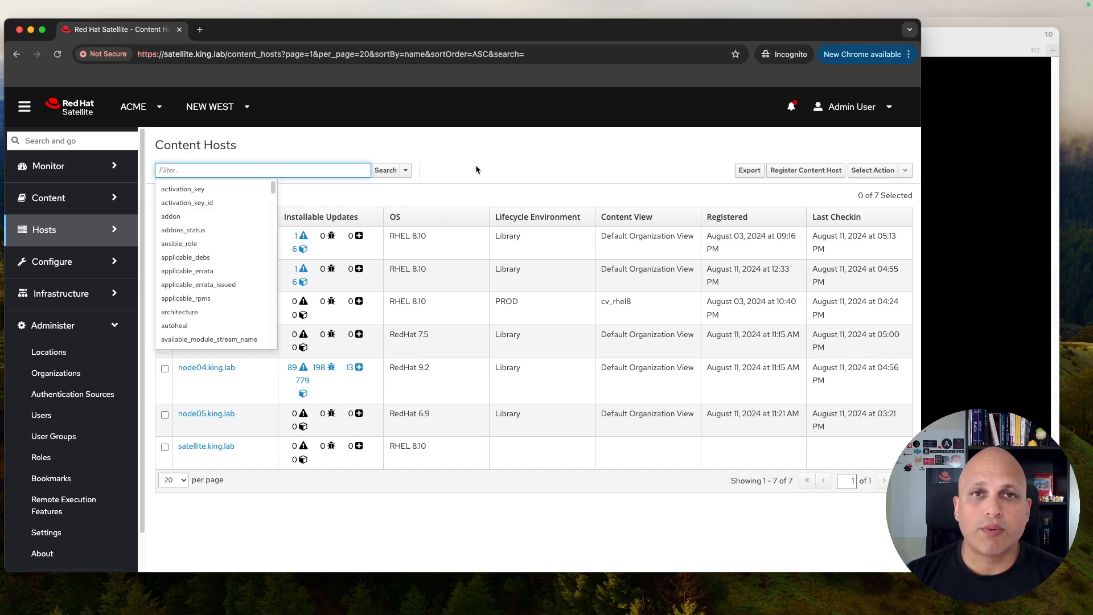
scroll(242, 195, "down", 1)
scroll(243, 196, "down", 10)
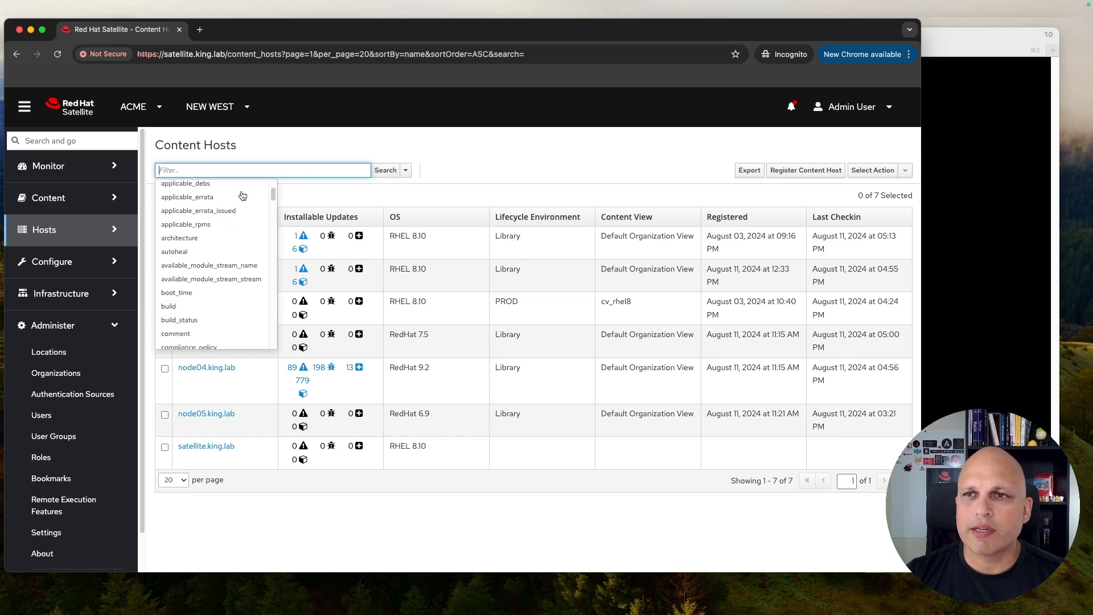
scroll(242, 199, "down", 10)
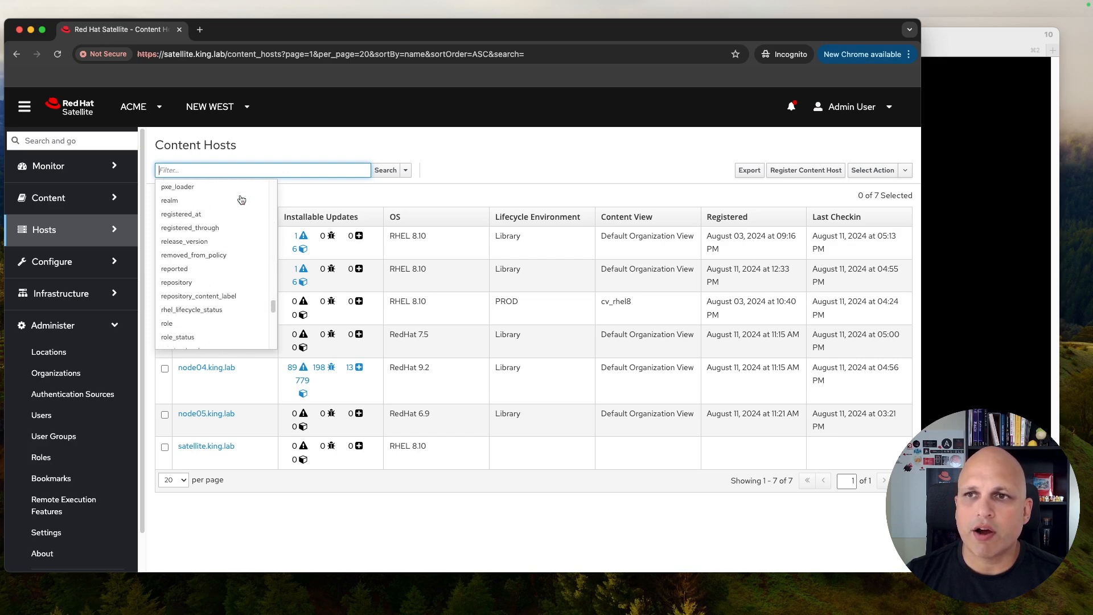
scroll(242, 199, "up", 20)
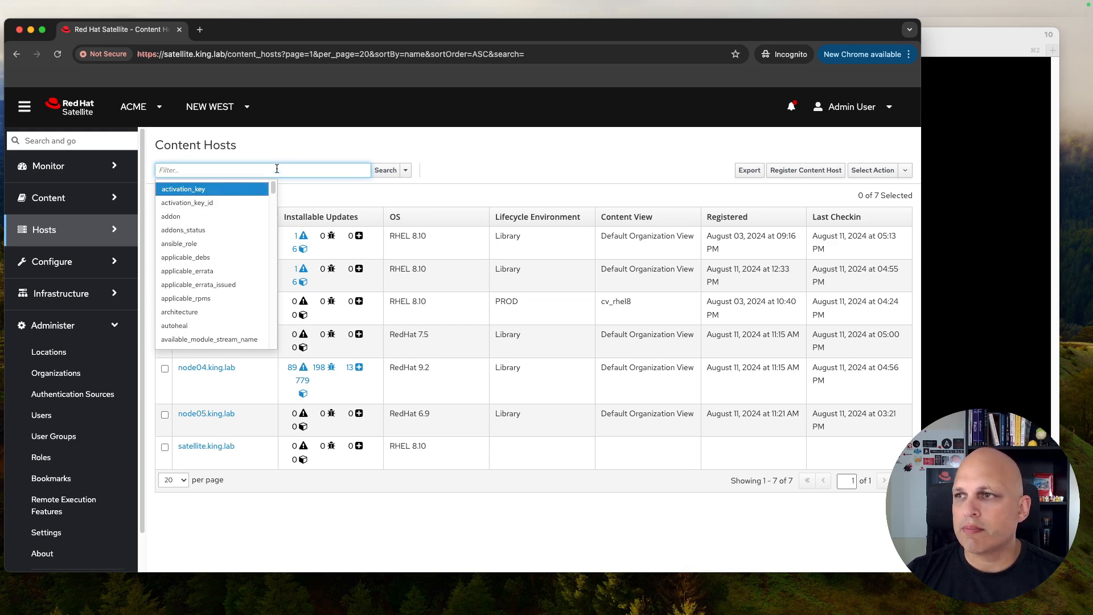
Step: Zoom the page to 125% and widen the browser window so the table fits
key("super+equal")
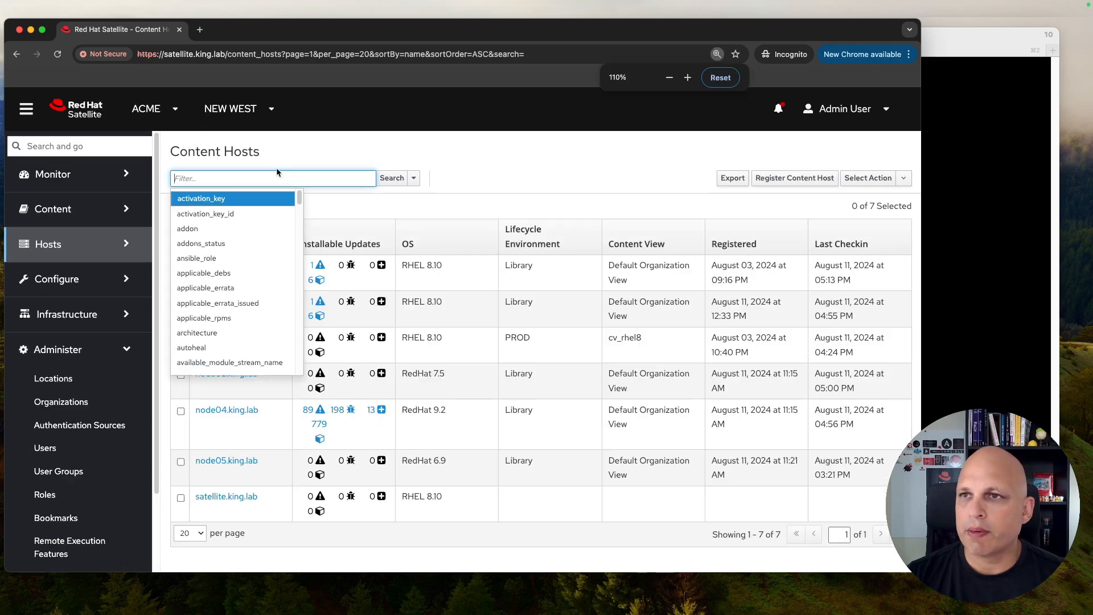
key("super+equal")
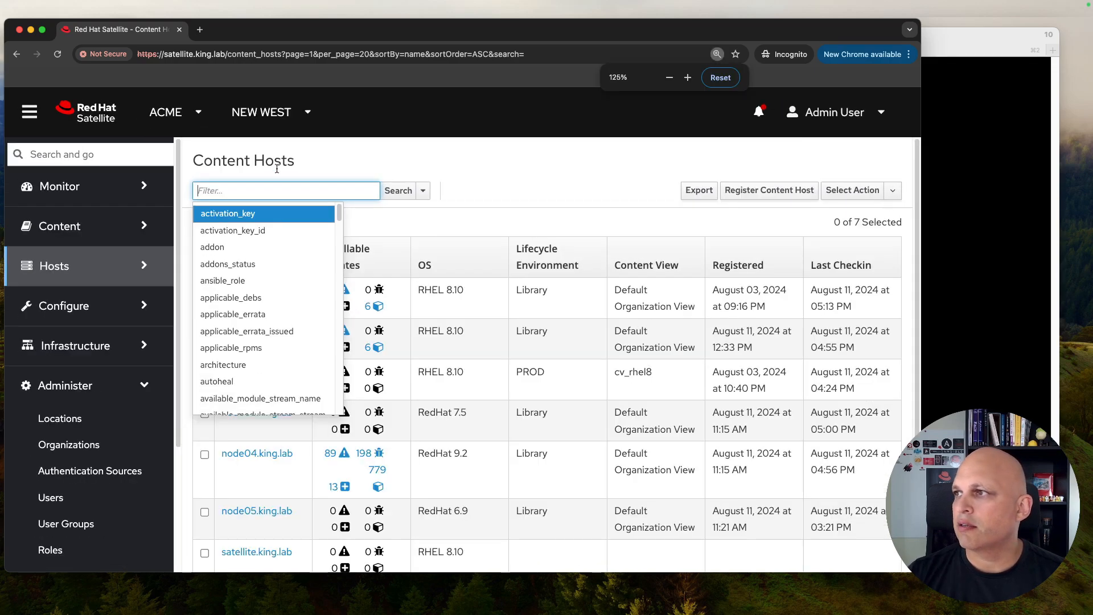
left_click_drag(920, 72, 1070, 63)
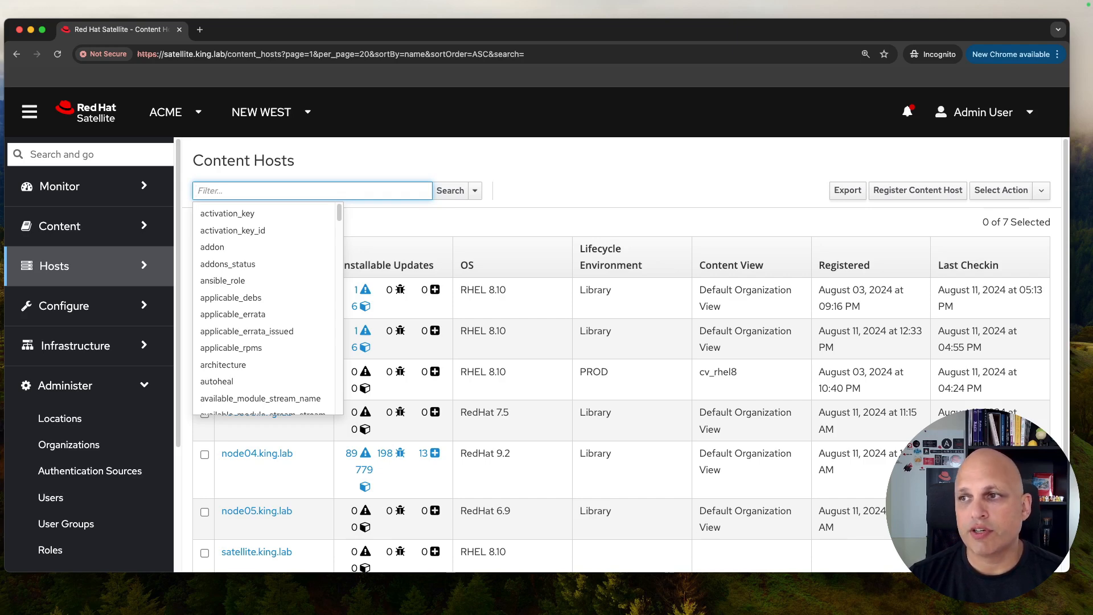
Step: Filter the Content Hosts list by os = RedHat
type("os")
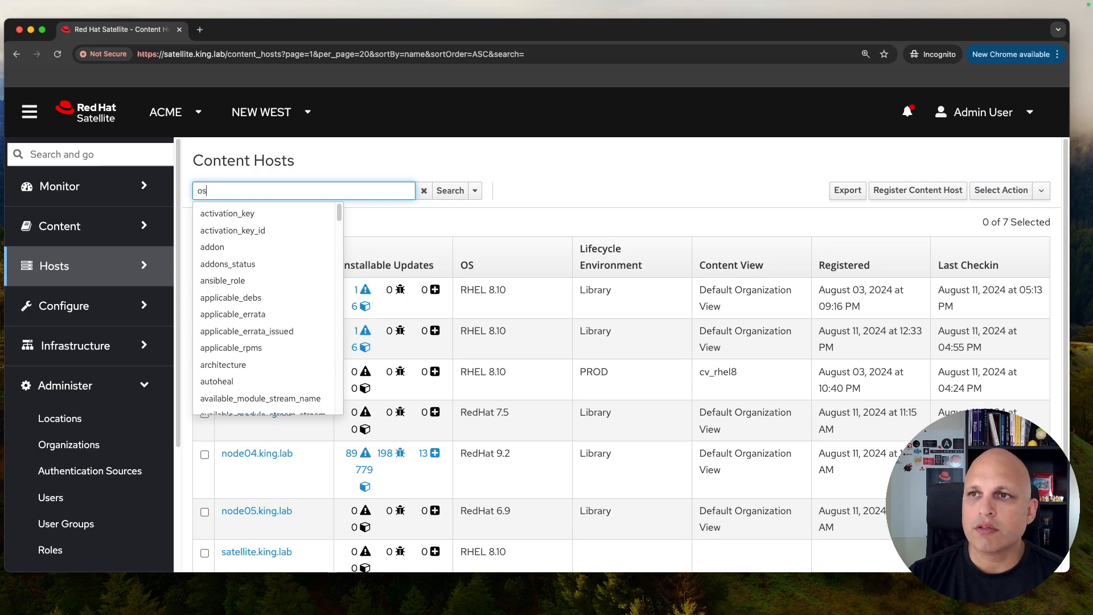
key("BackSpace")
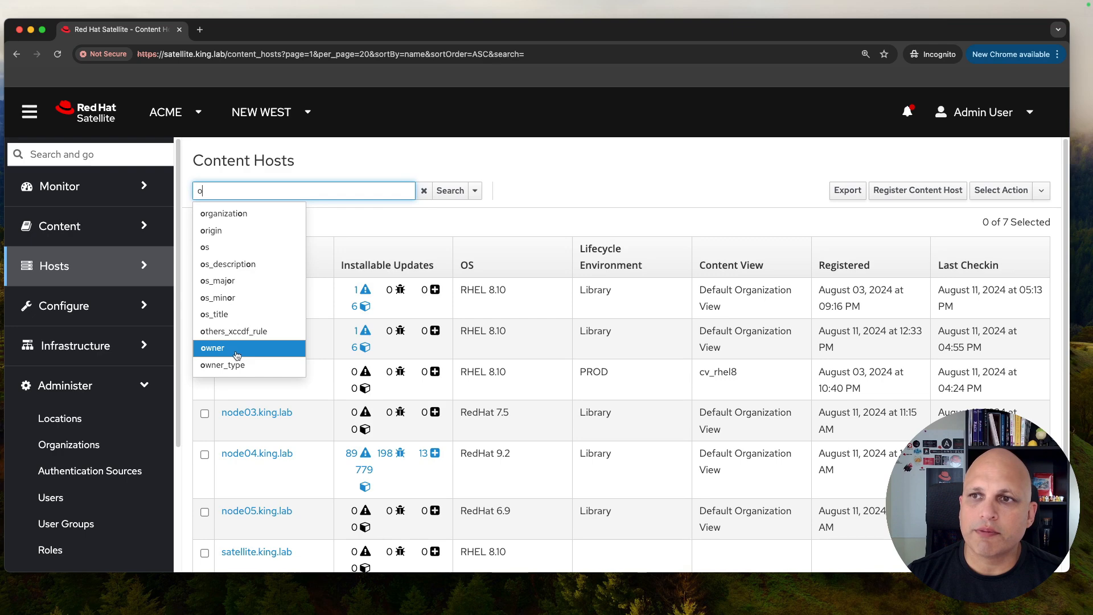
scroll(241, 340, "down", 1)
scroll(239, 353, "up", 1)
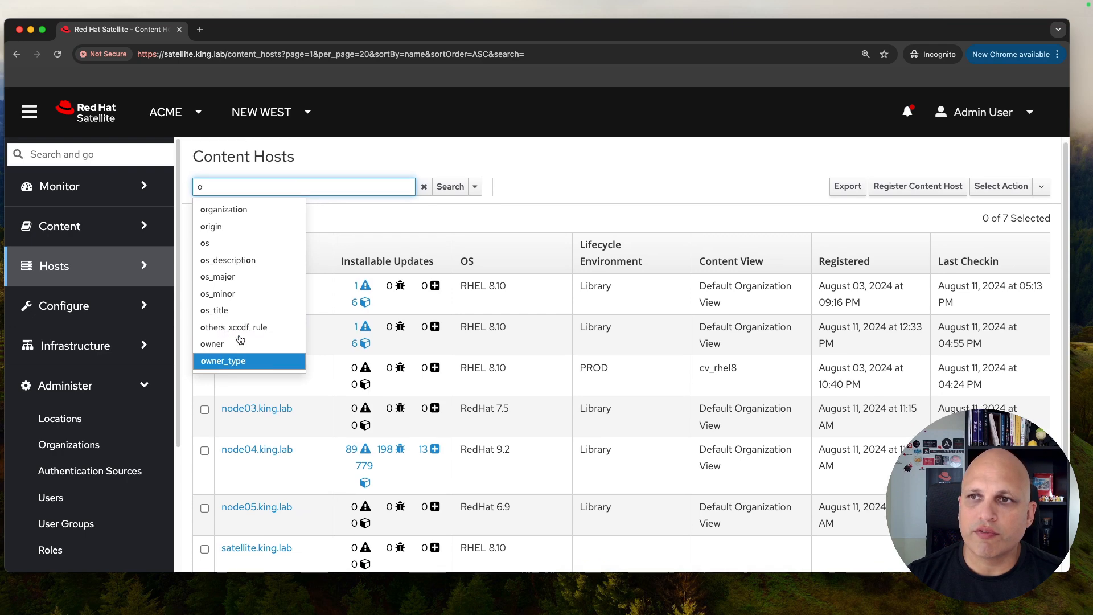
left_click(238, 243)
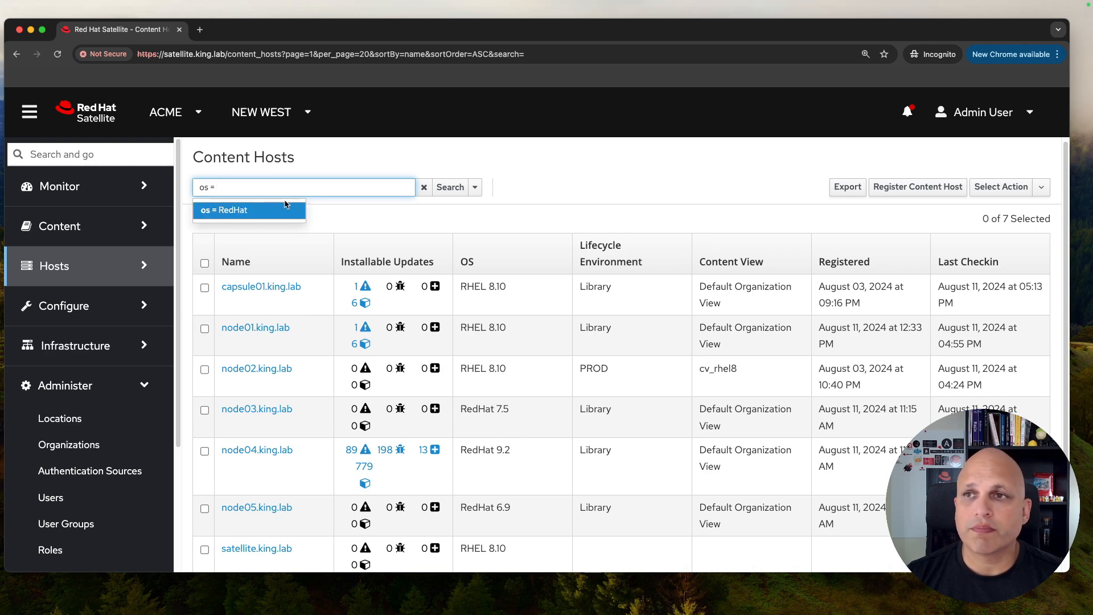
left_click(256, 208)
left_click(450, 187)
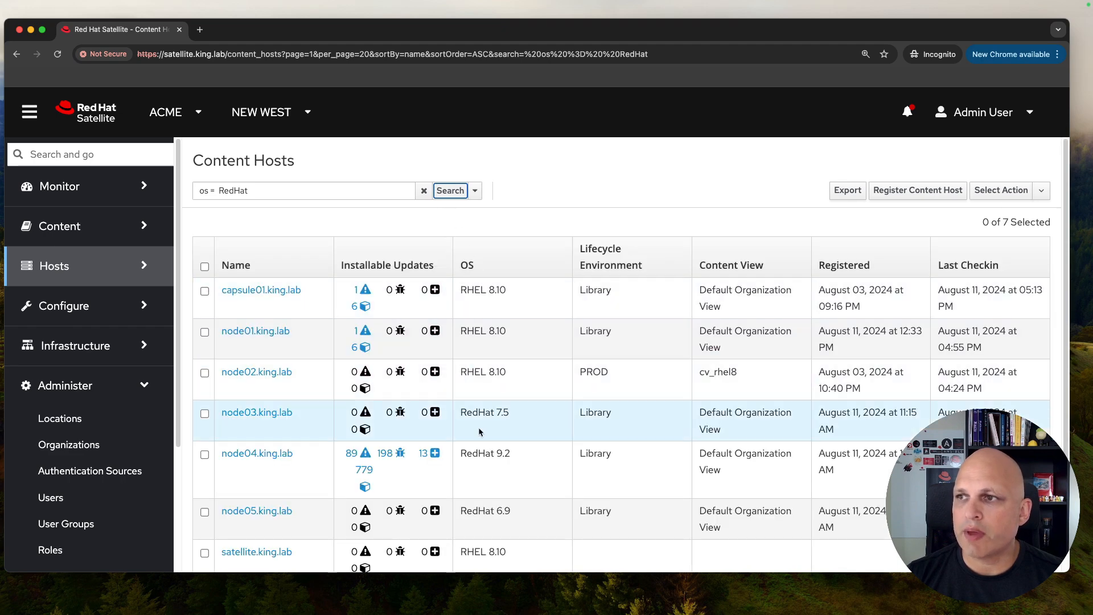
Step: Add 'and os_major = 8' to the query and rerun the search
left_click(368, 189)
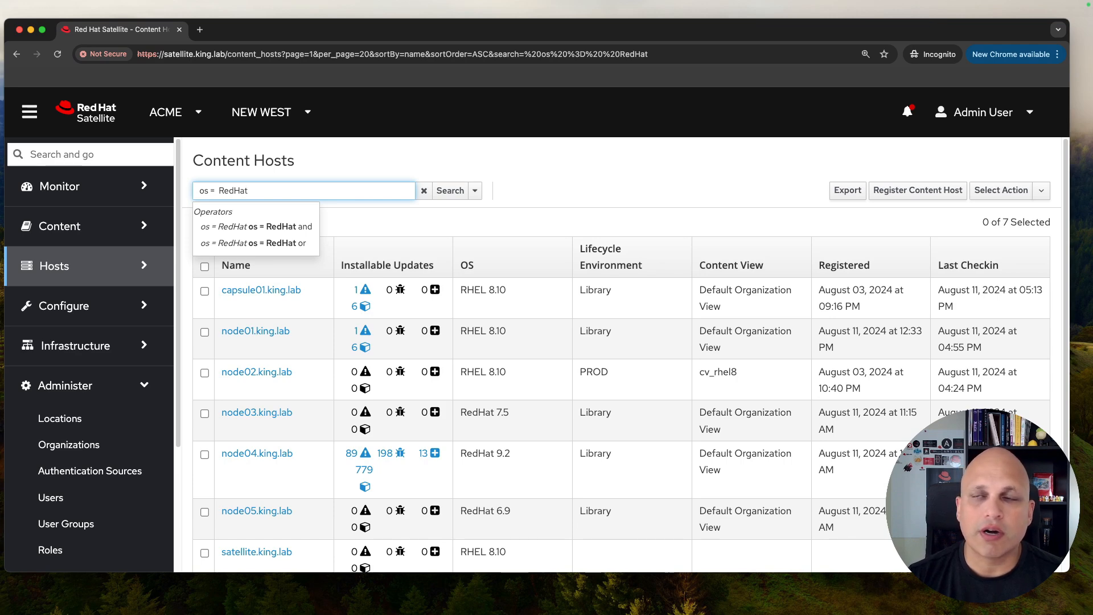
type("and ")
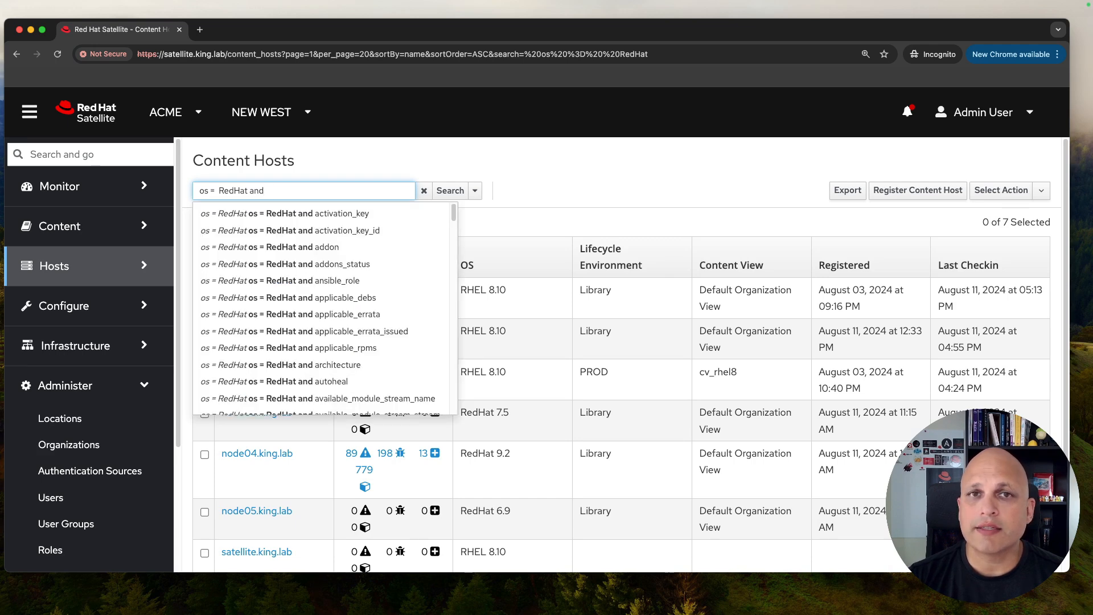
type("os")
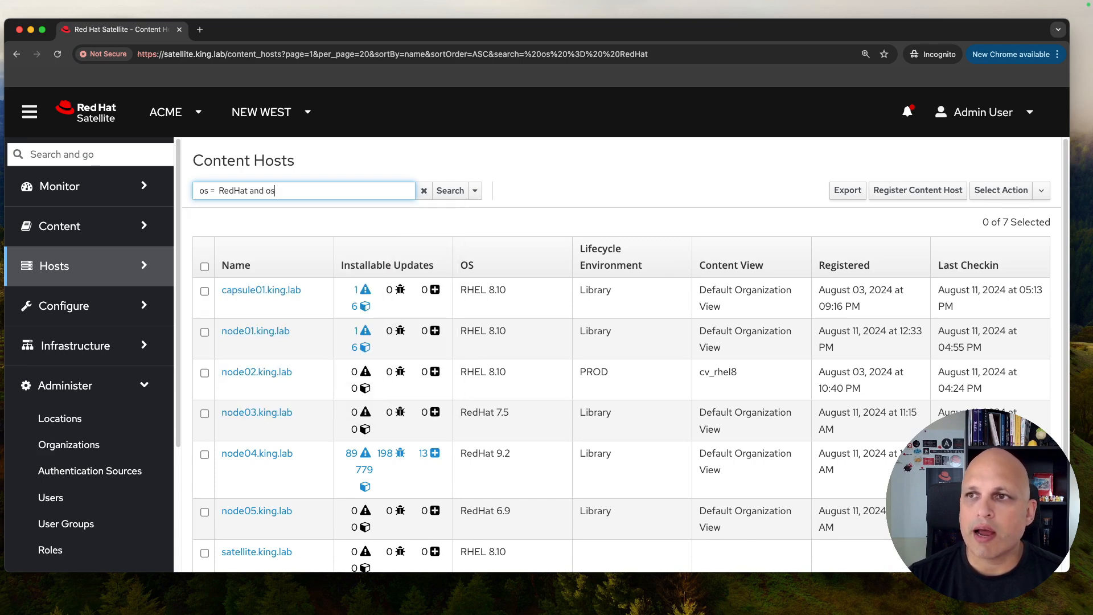
key("BackSpace")
key("BackSpace")
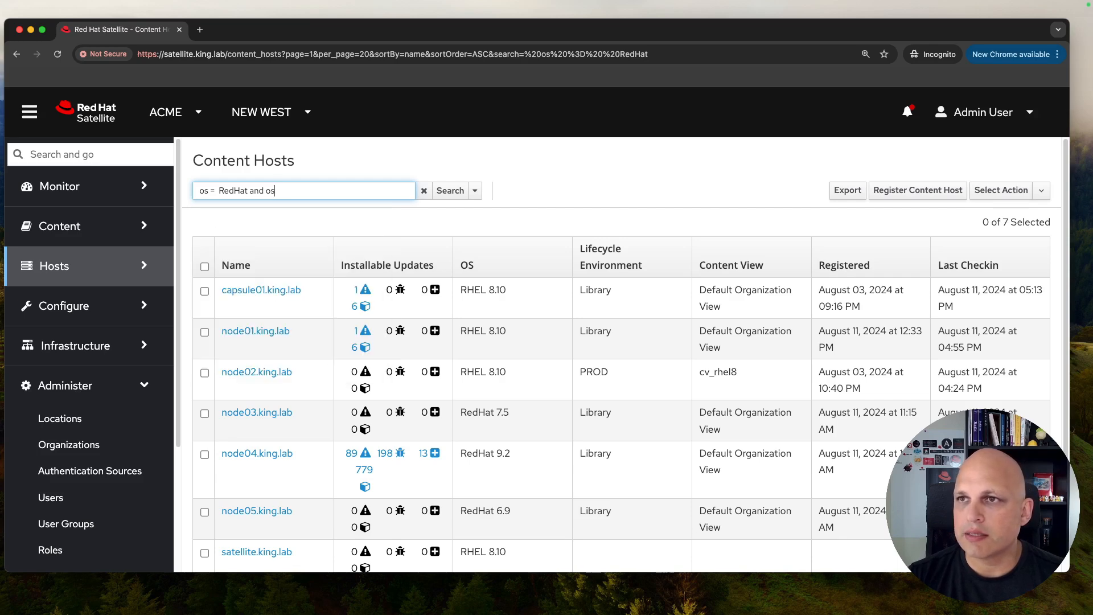
type("_")
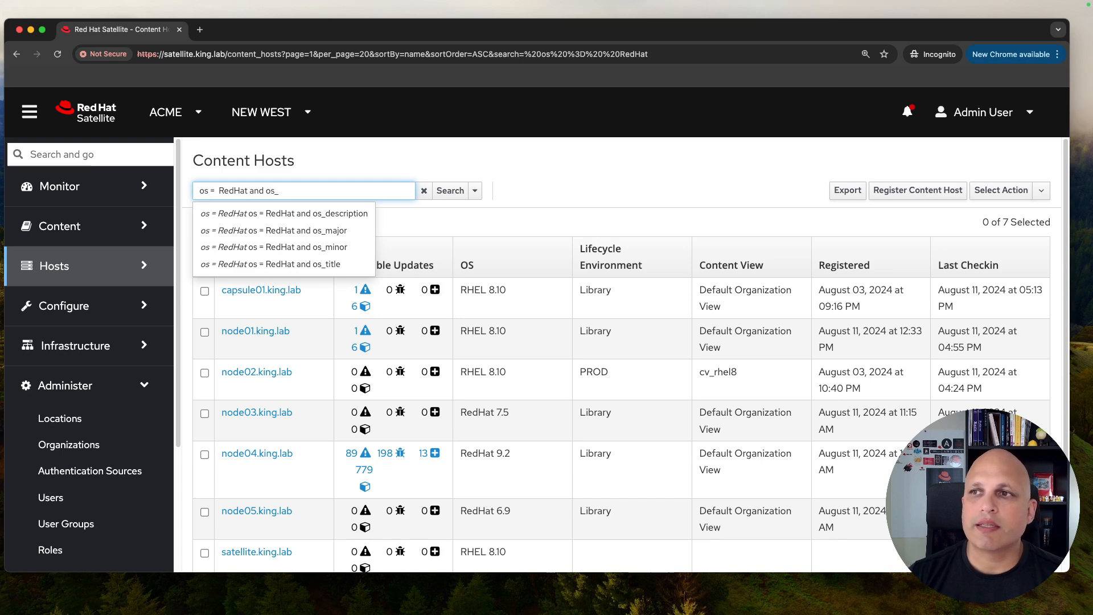
type("ma")
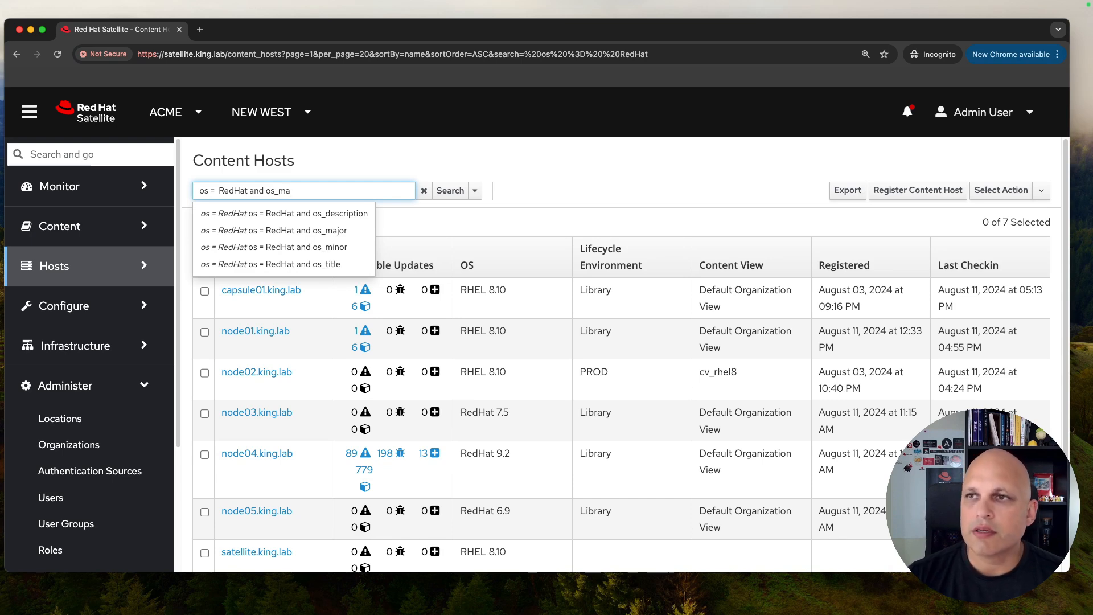
key("Down")
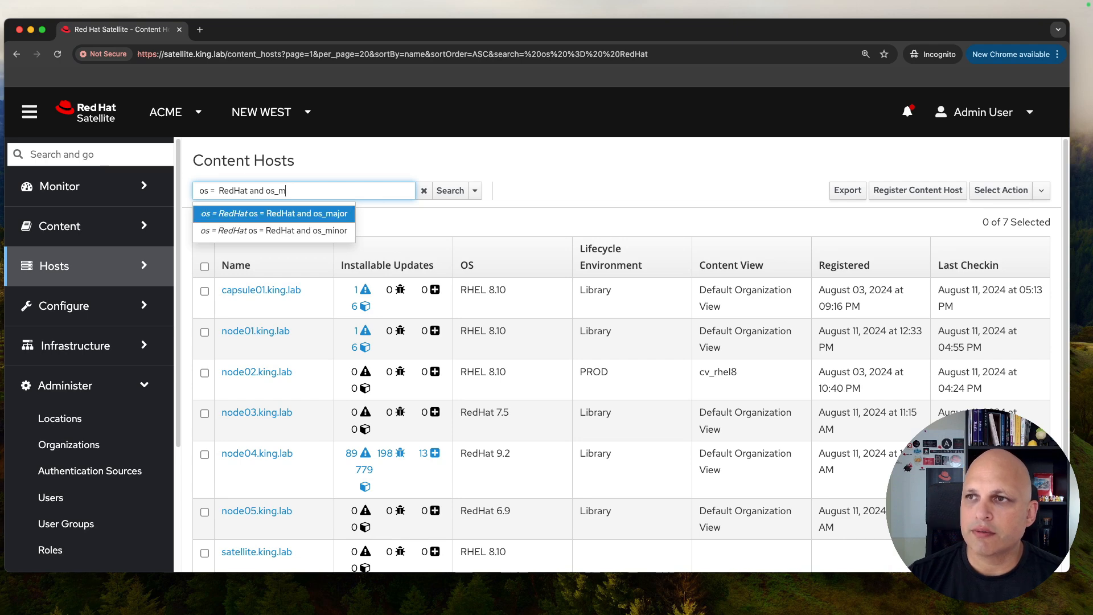
key("Return")
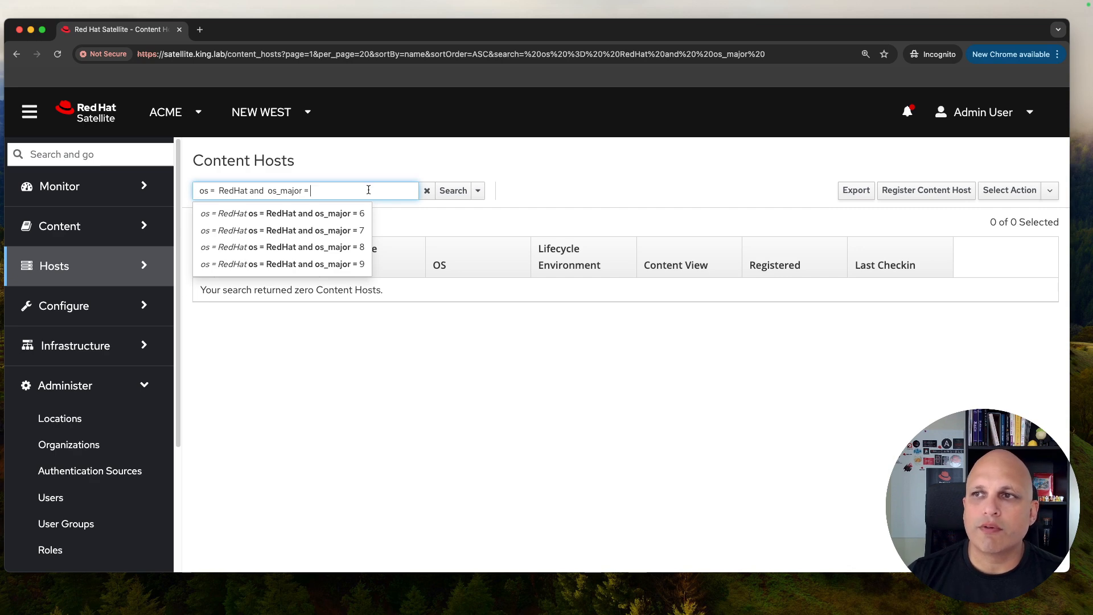
left_click(348, 246)
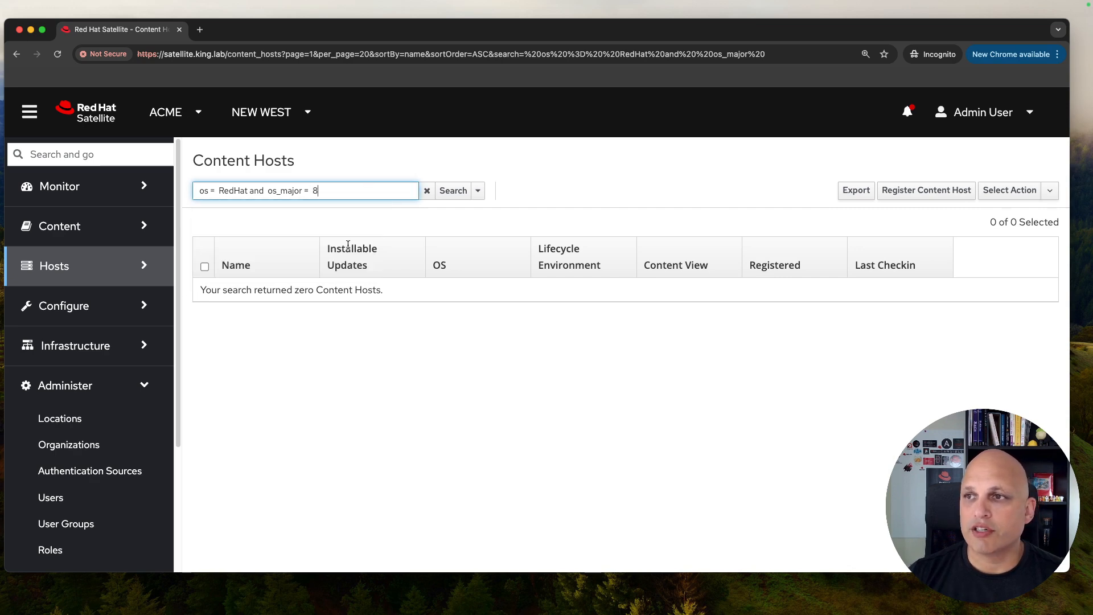
left_click(457, 191)
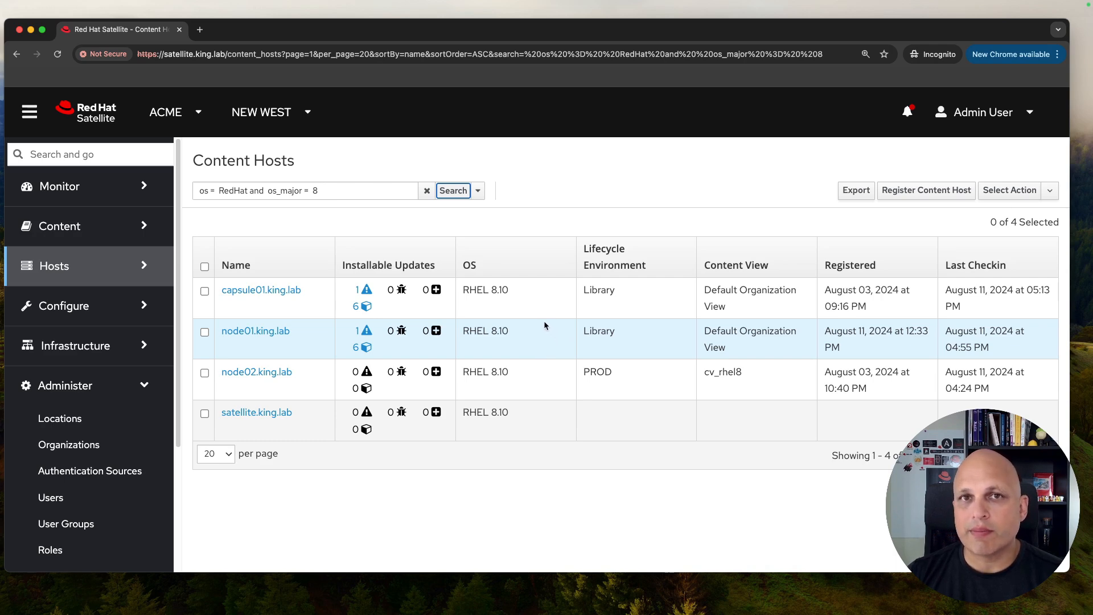
Step: Select the entire 'os = RedHat and os_major = 8' search query
triple_click(337, 190)
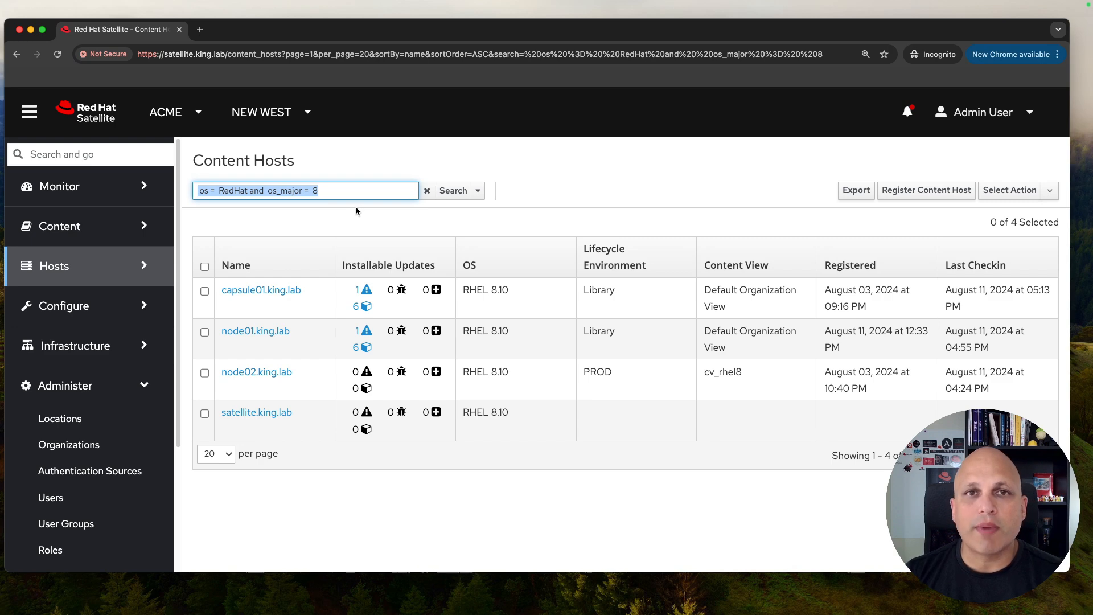
Step: Append 'and lifecycle_environment' to the query, which temporarily returns zero results
left_click(349, 188)
type("and life")
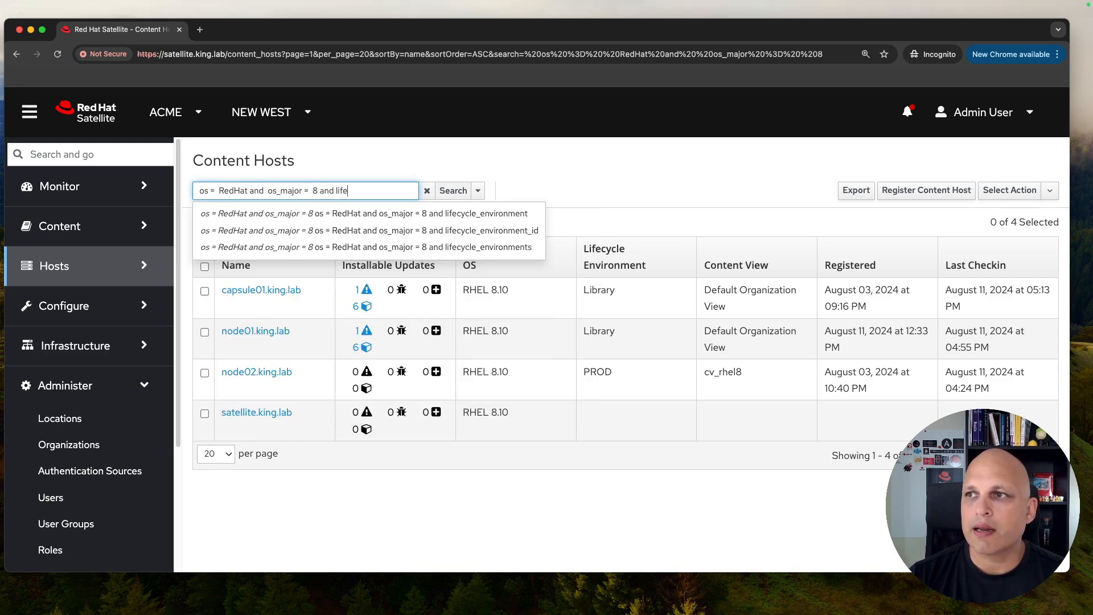
key("Down")
key("Down")
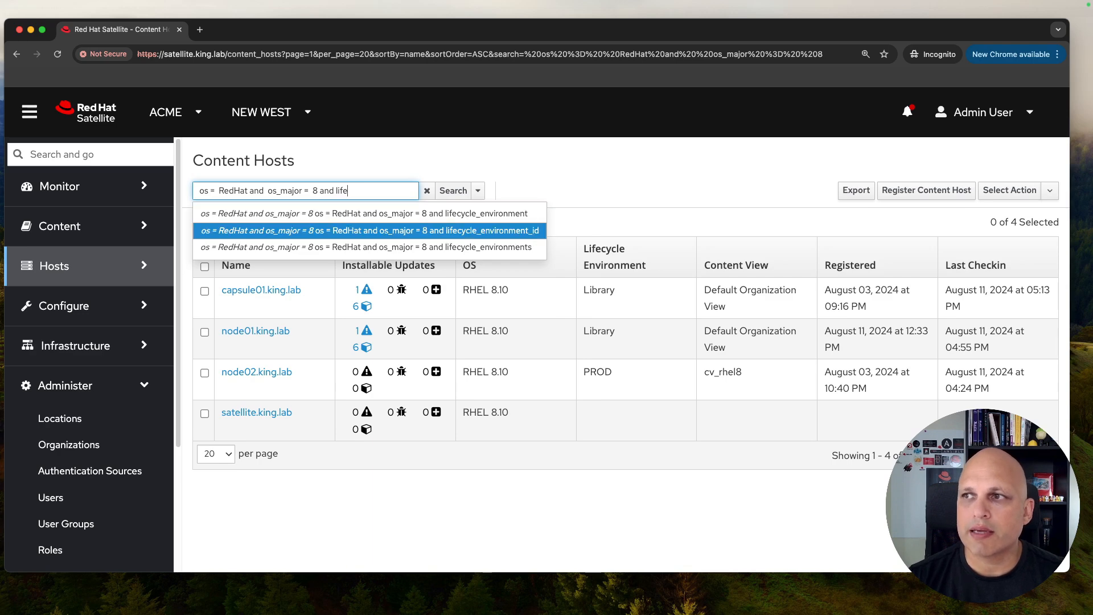
key("Down")
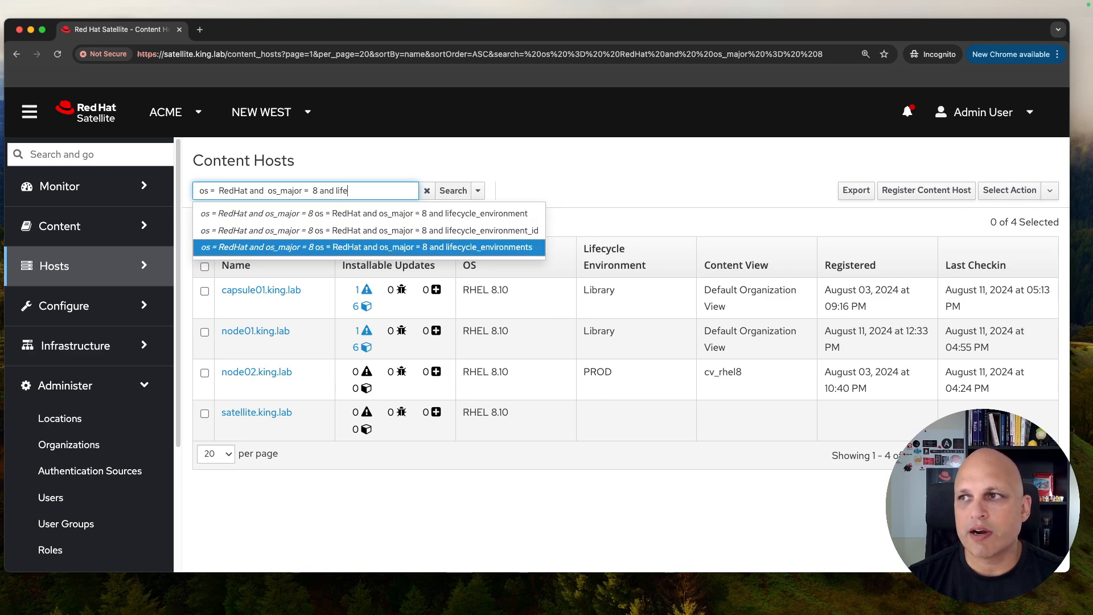
key("Up")
key("Up")
key("Return")
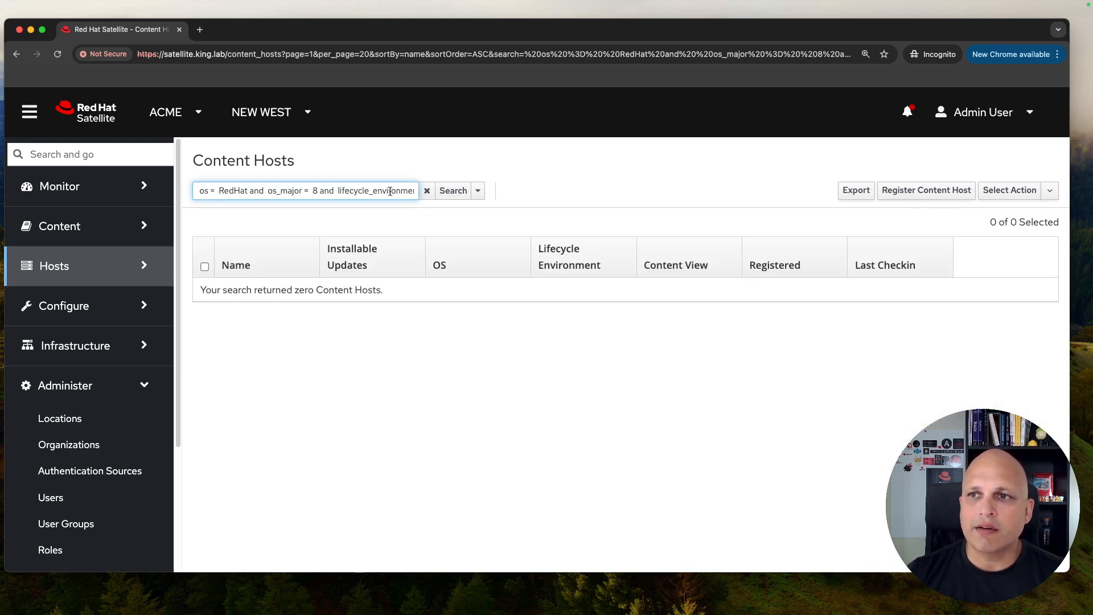
double_click(303, 289)
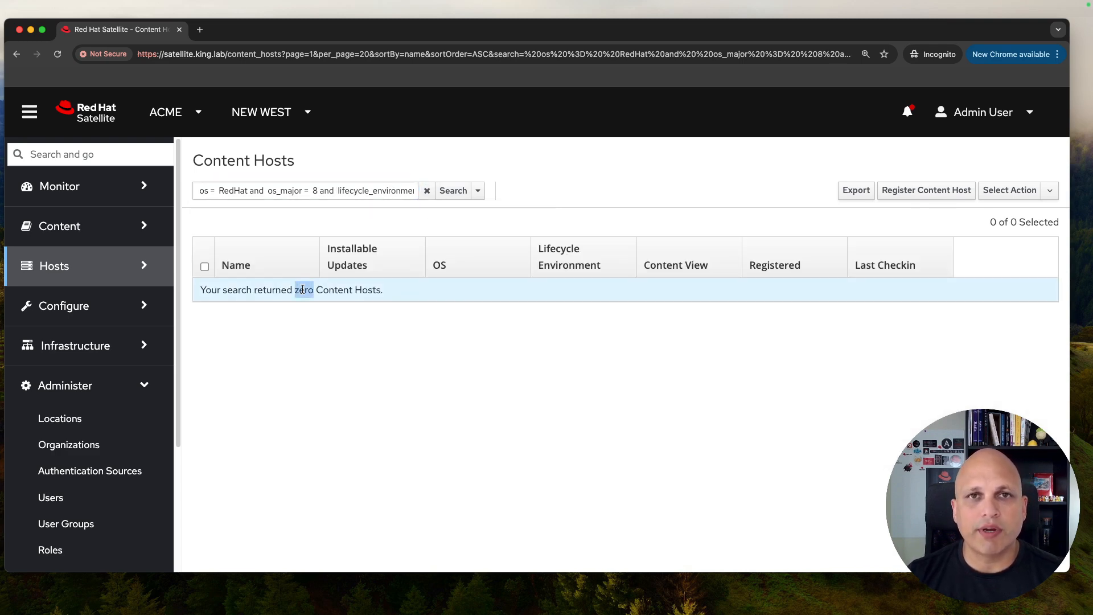
Step: Complete the condition as lifecycle_environment = Library, leaving capsule01 and node01
left_click(395, 190)
type("=")
key("Down")
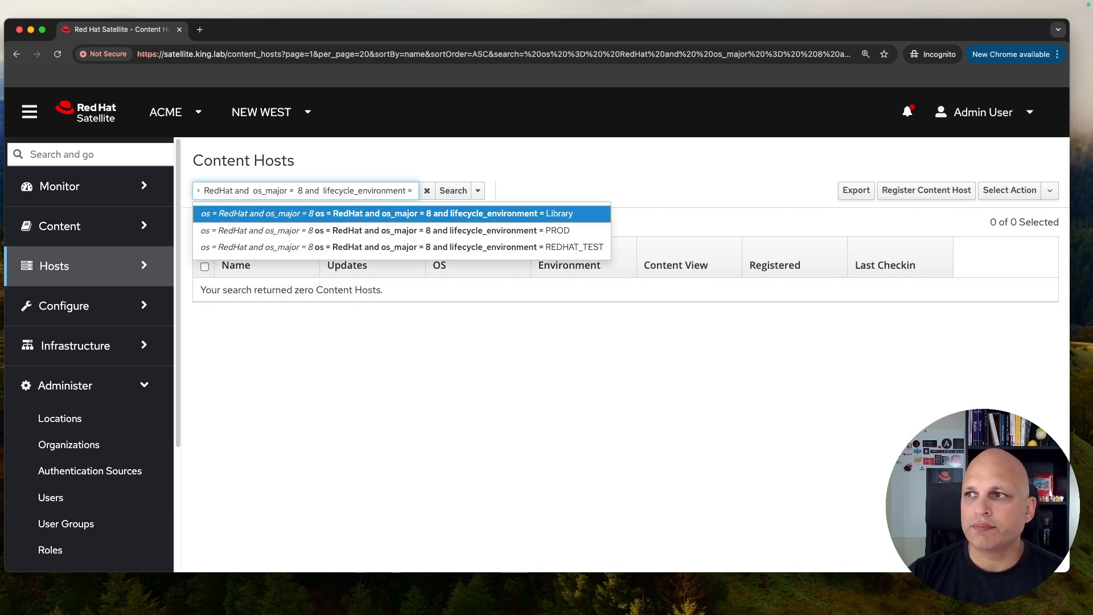
key("Return")
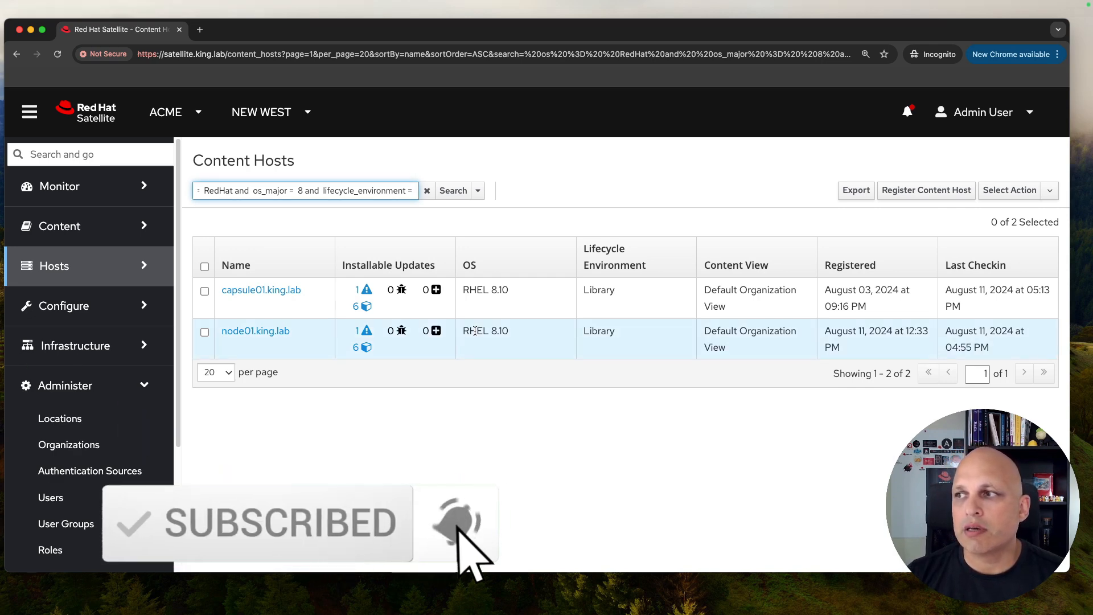
left_click(477, 192)
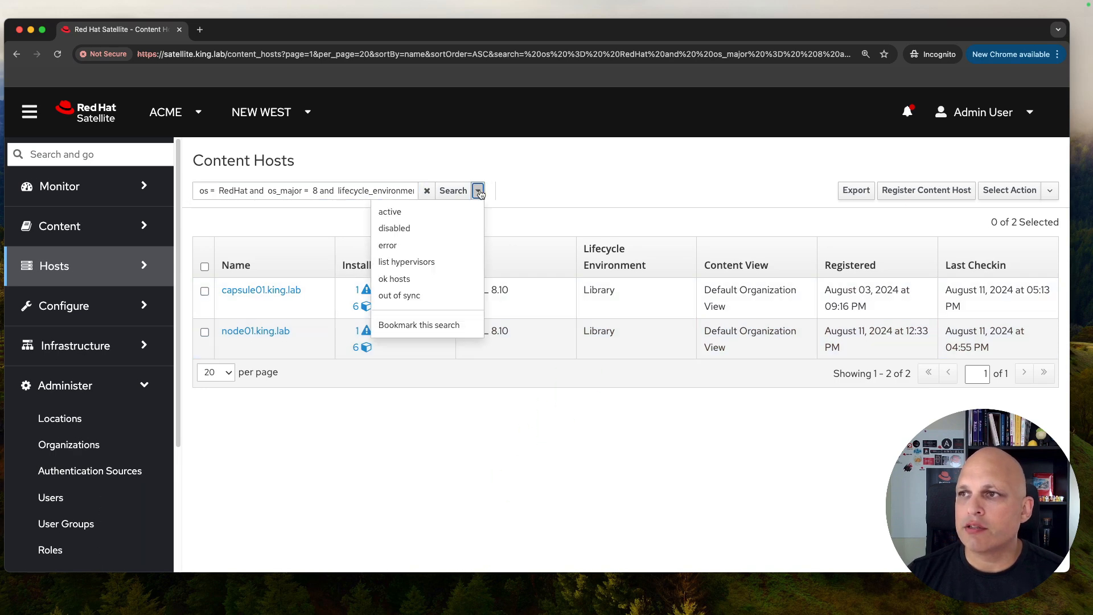
Step: Save the search as a non-public bookmark named 'rhel 8 on library'
left_click(456, 326)
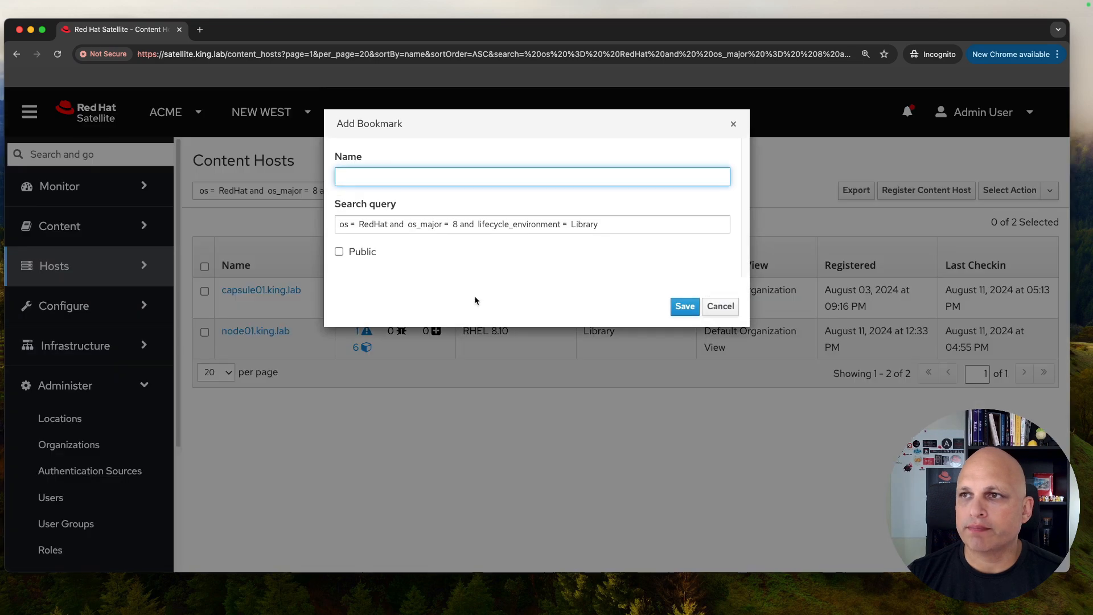
type("rhel 8")
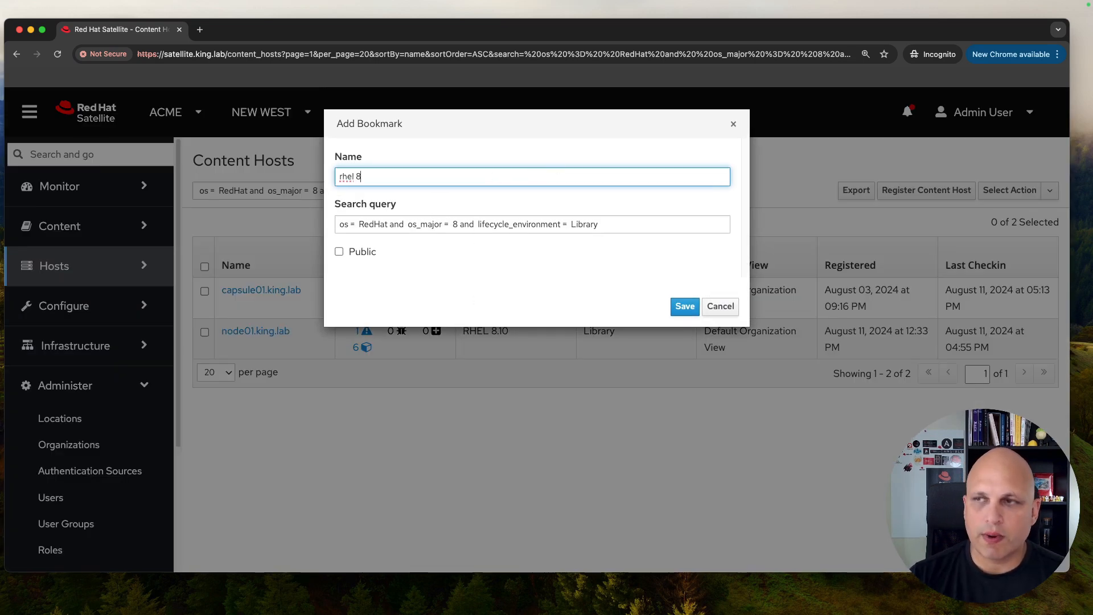
type(" on library")
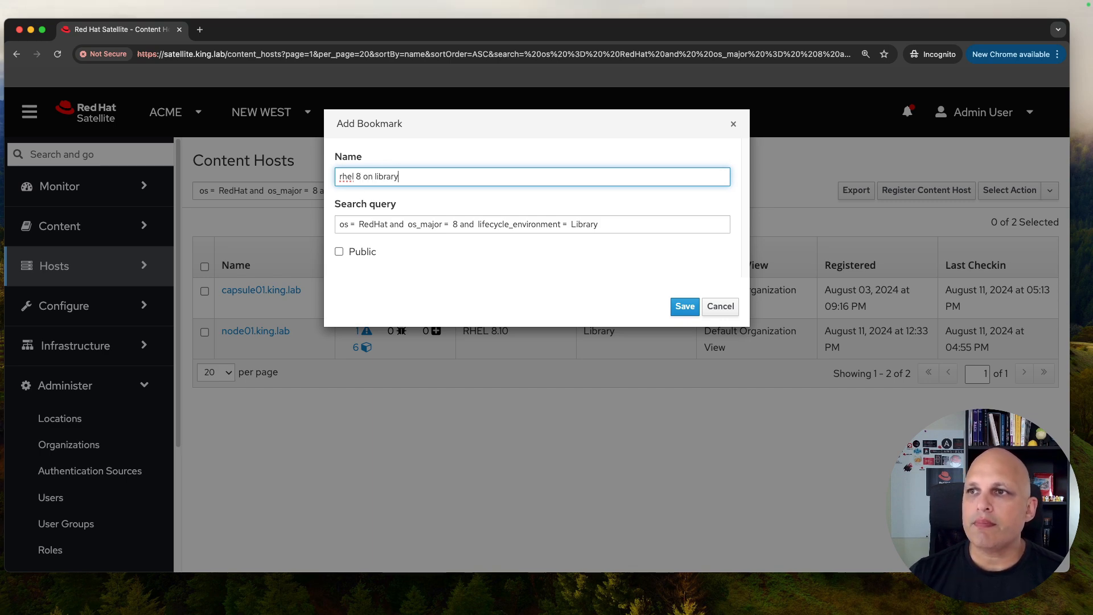
triple_click(437, 225)
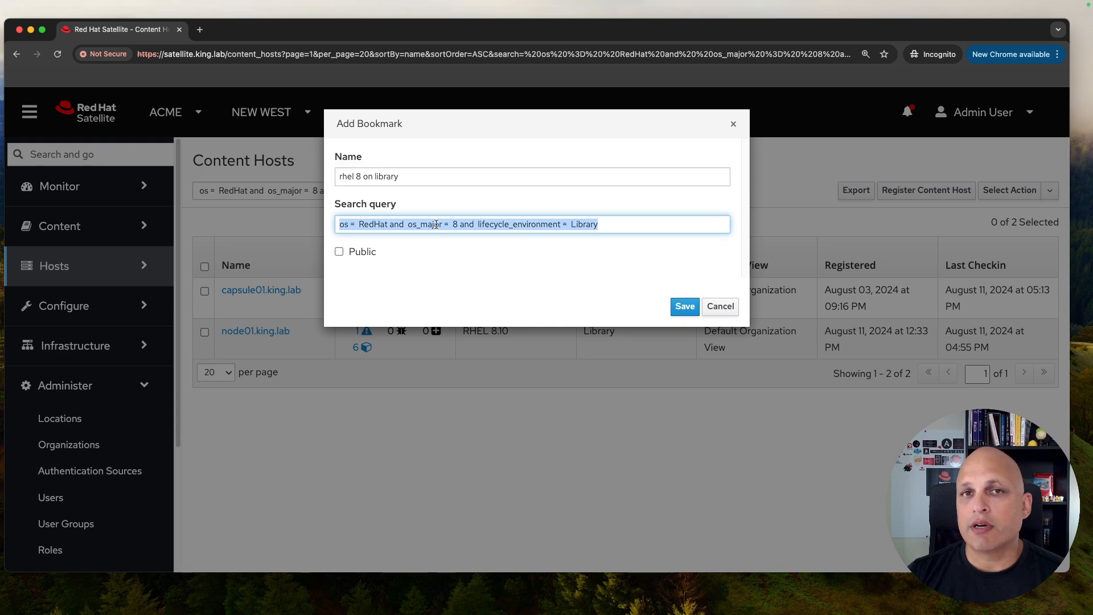
left_click(618, 228)
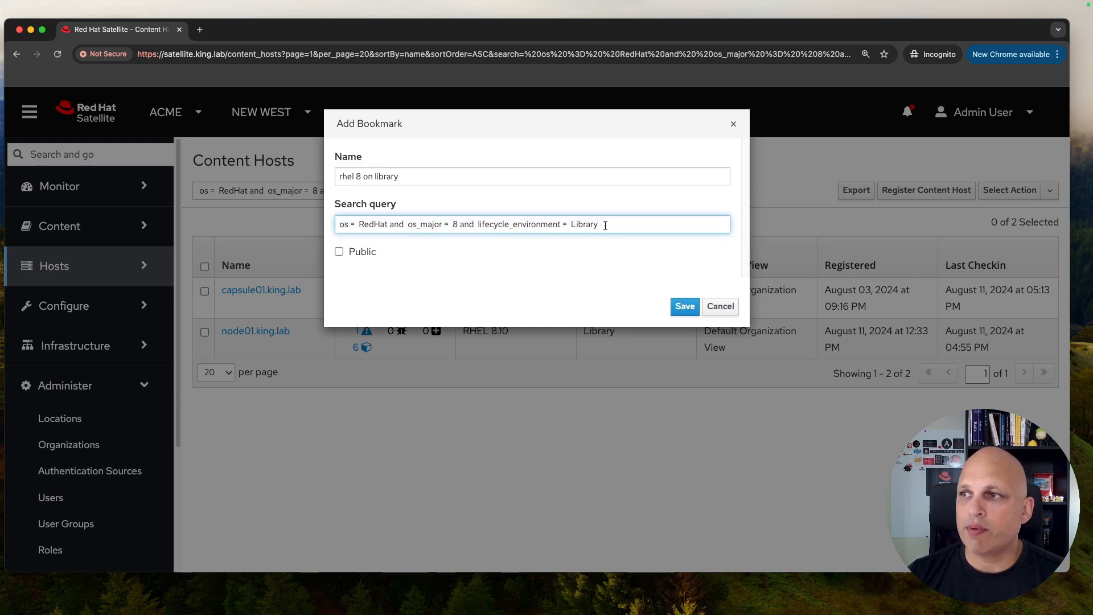
triple_click(605, 226)
left_click(408, 176)
left_click_drag(407, 176, 335, 176)
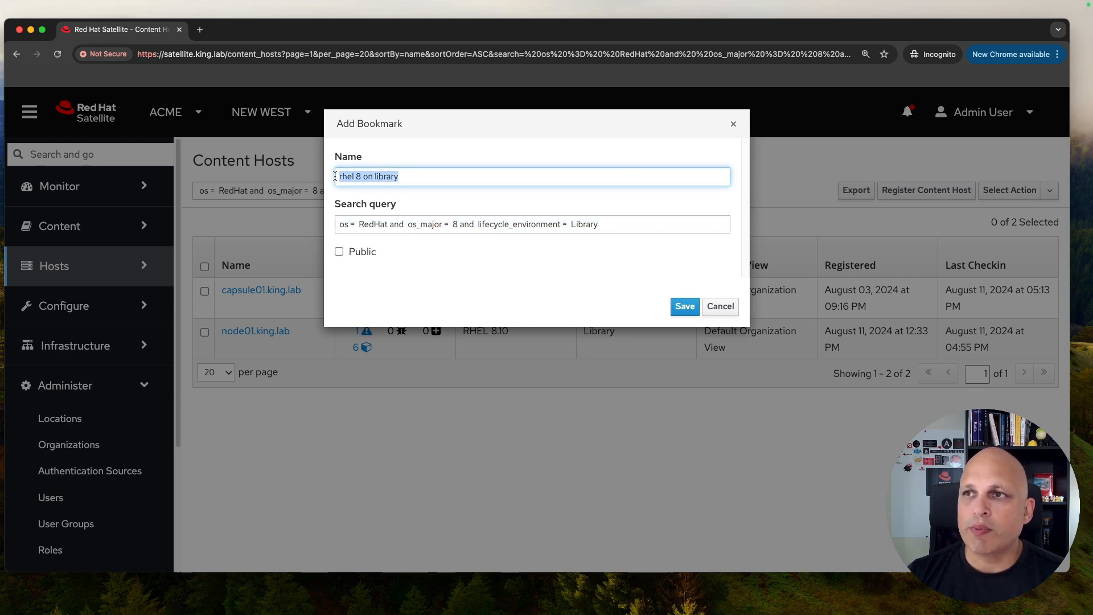
left_click(395, 259)
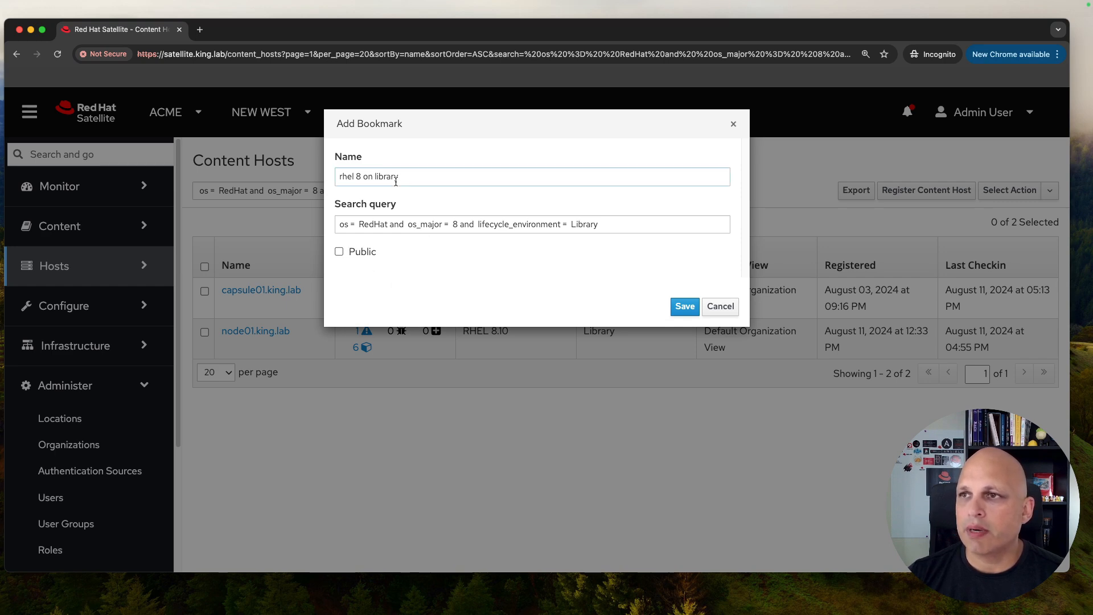
left_click(683, 308)
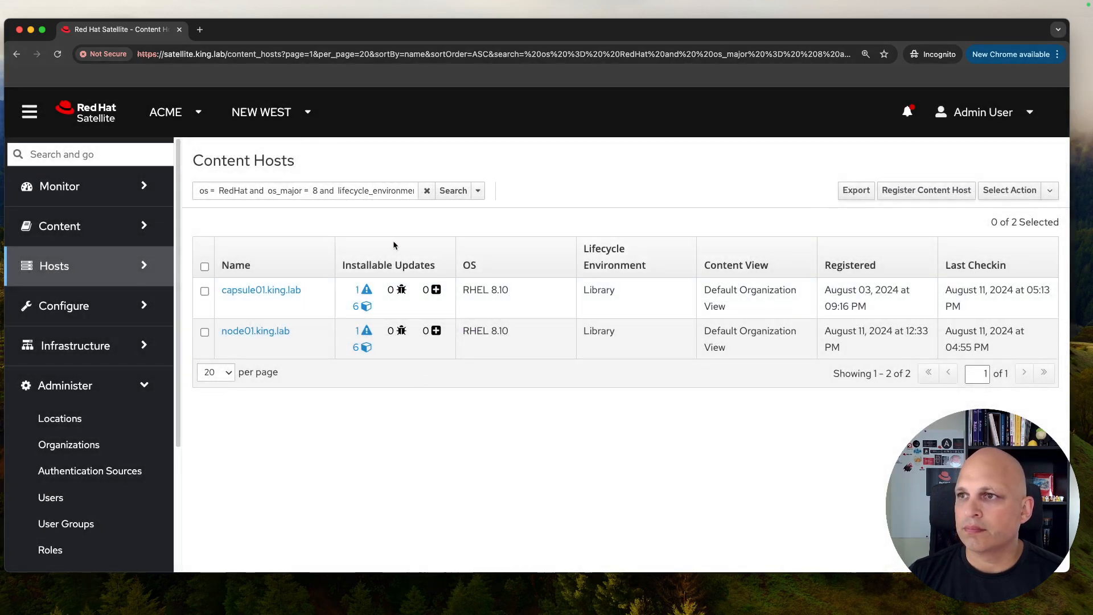
Step: Confirm the new bookmark in the Search dropdown and select part of the query
left_click(479, 191)
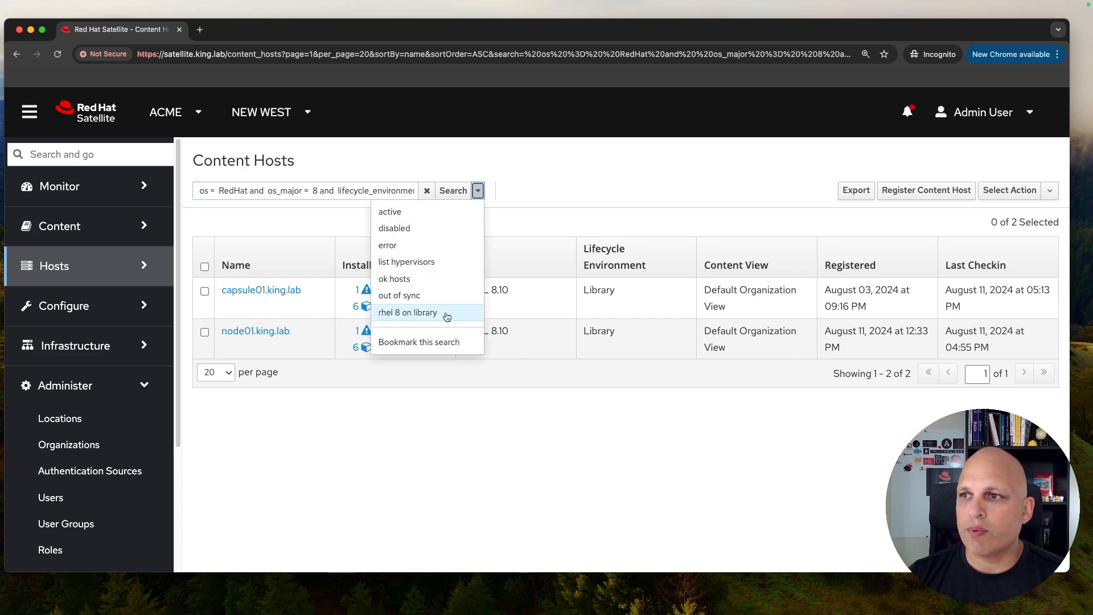
left_click(413, 177)
left_click_drag(381, 192, 491, 194)
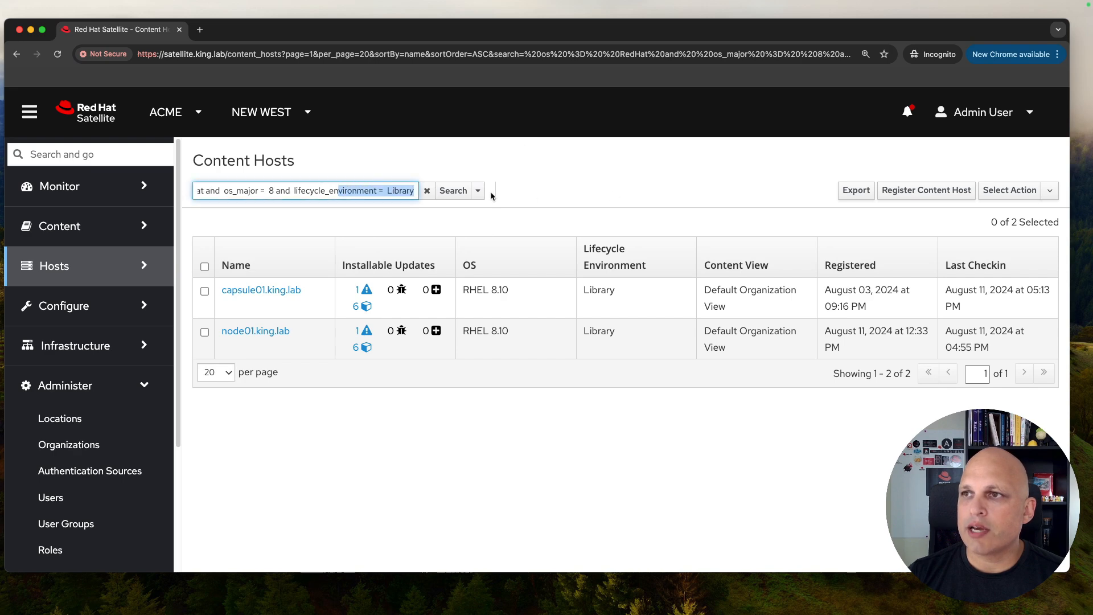
Step: Change the environment condition from Library to PROD, leaving only node02.king.lab
double_click(402, 192)
key("BackSpace")
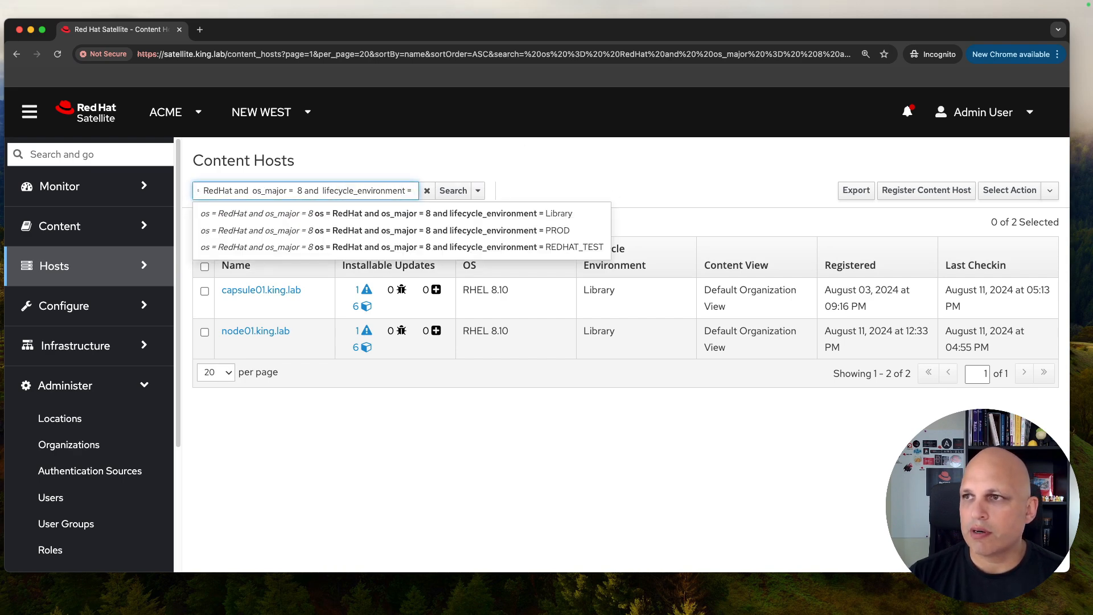
key("Down")
key("Down")
key("Return")
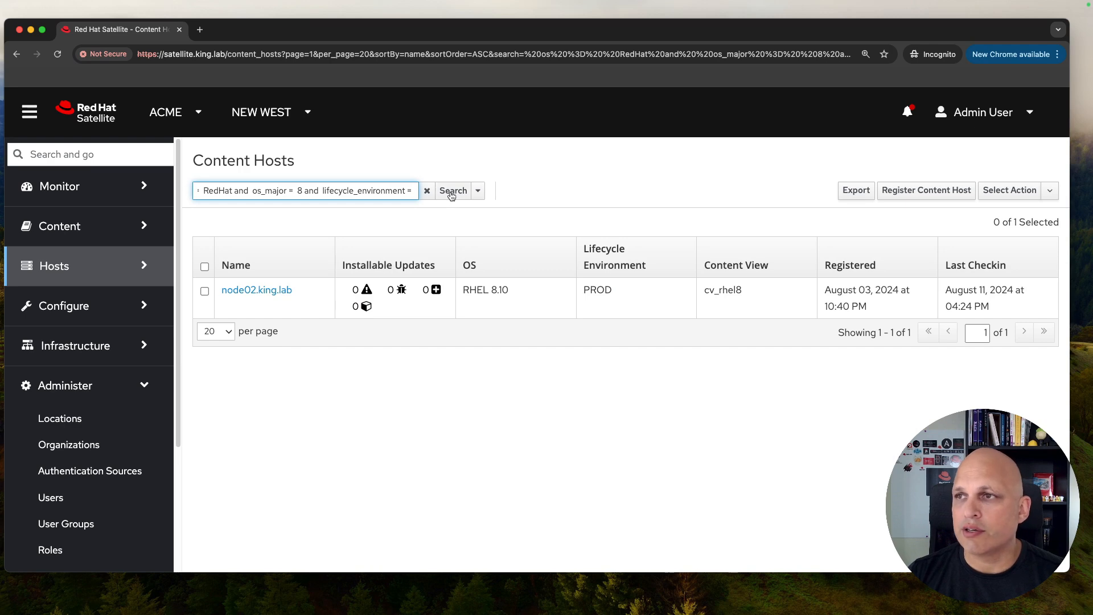
Step: Save this search as bookmark 'rhel 8 on PROD', then clear the host filter
left_click(480, 192)
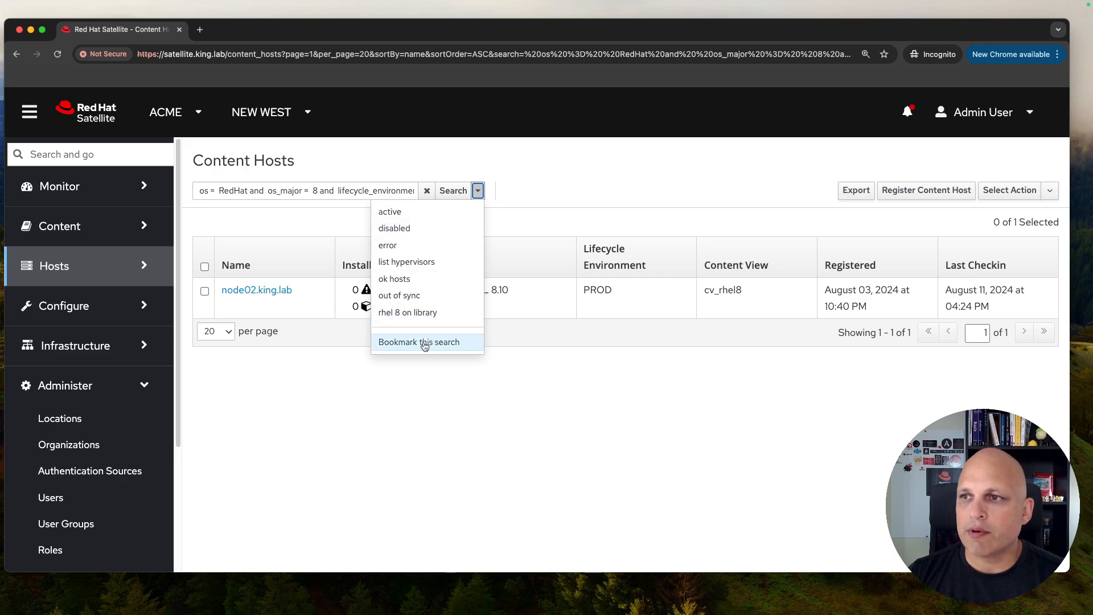
left_click(423, 343)
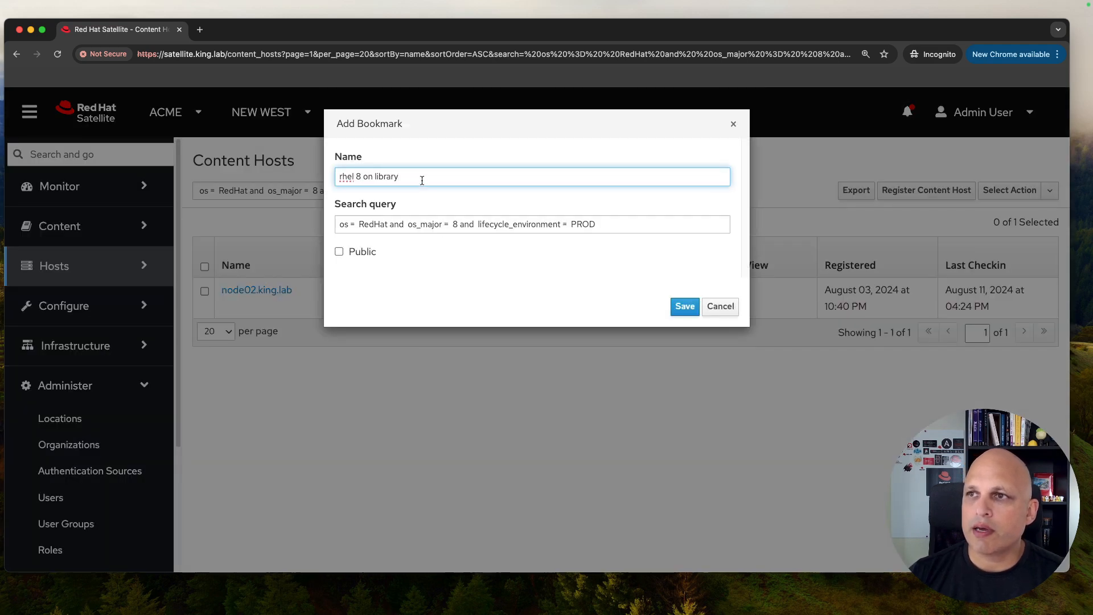
key("BackSpace")
key("BackSpace")
key("BackSpace")
key("BackSpace")
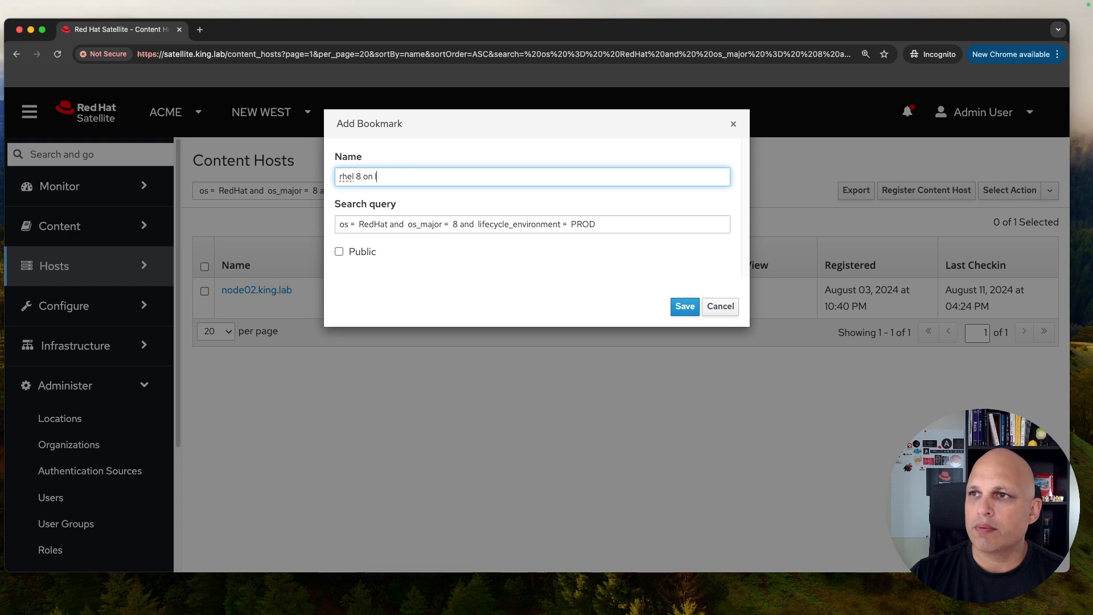
type("PROD")
left_click(685, 306)
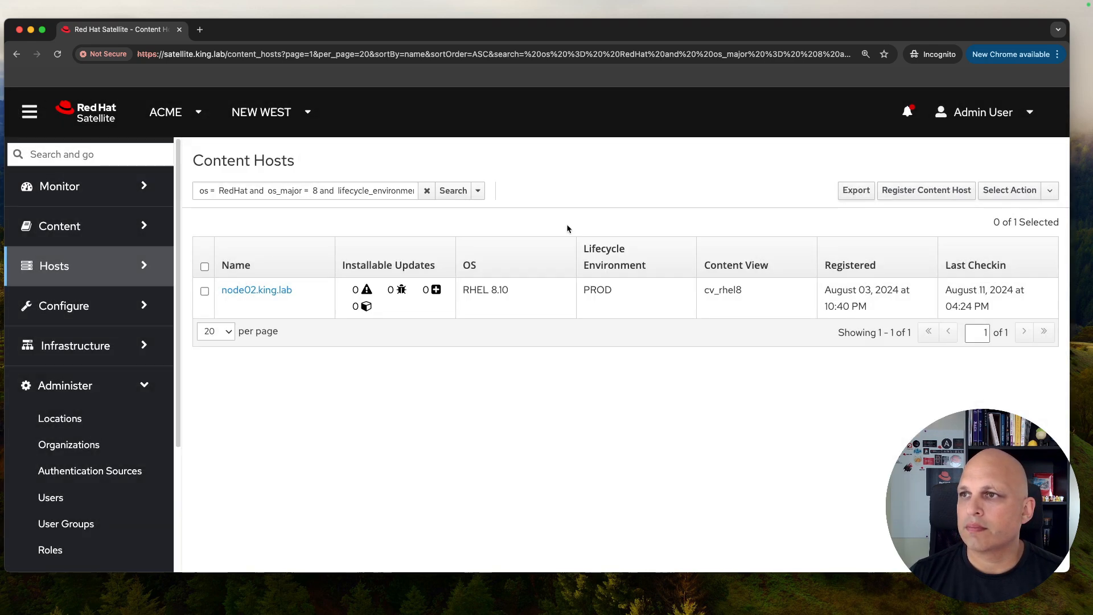
left_click(426, 190)
left_click(478, 190)
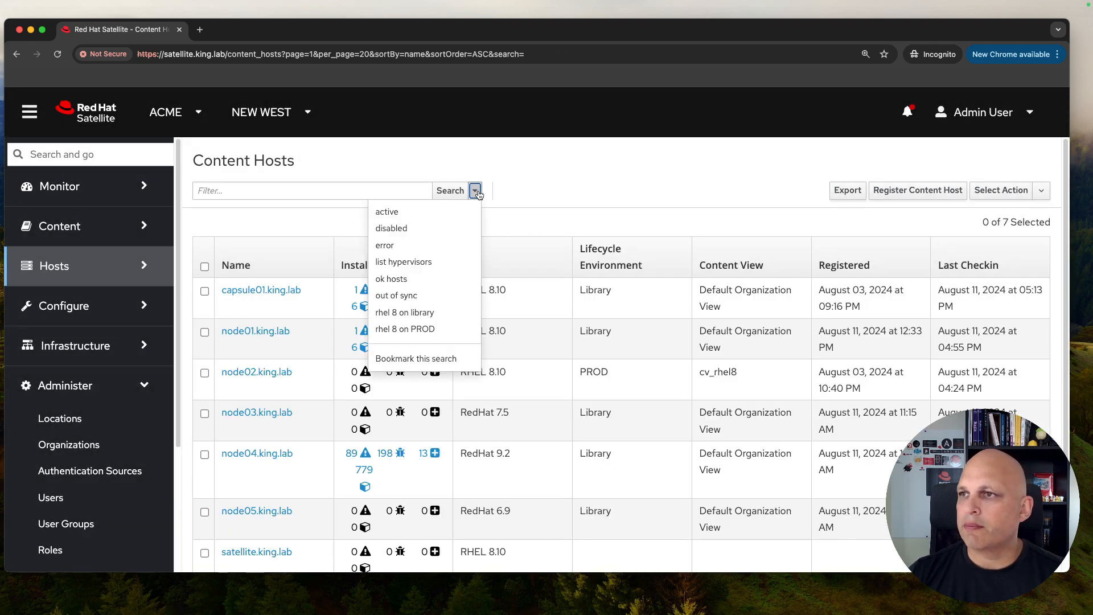
Step: Apply the 'rhel 8 on library' bookmark, then 'rhel 8 on PROD', which shows only node02.king.lab
left_click(446, 314)
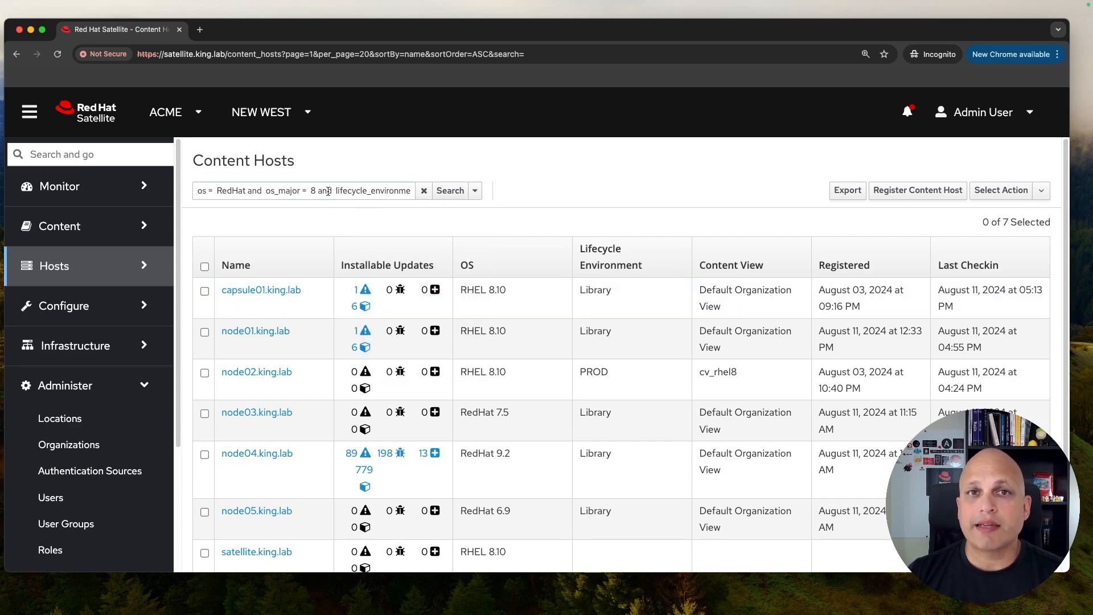
left_click(450, 192)
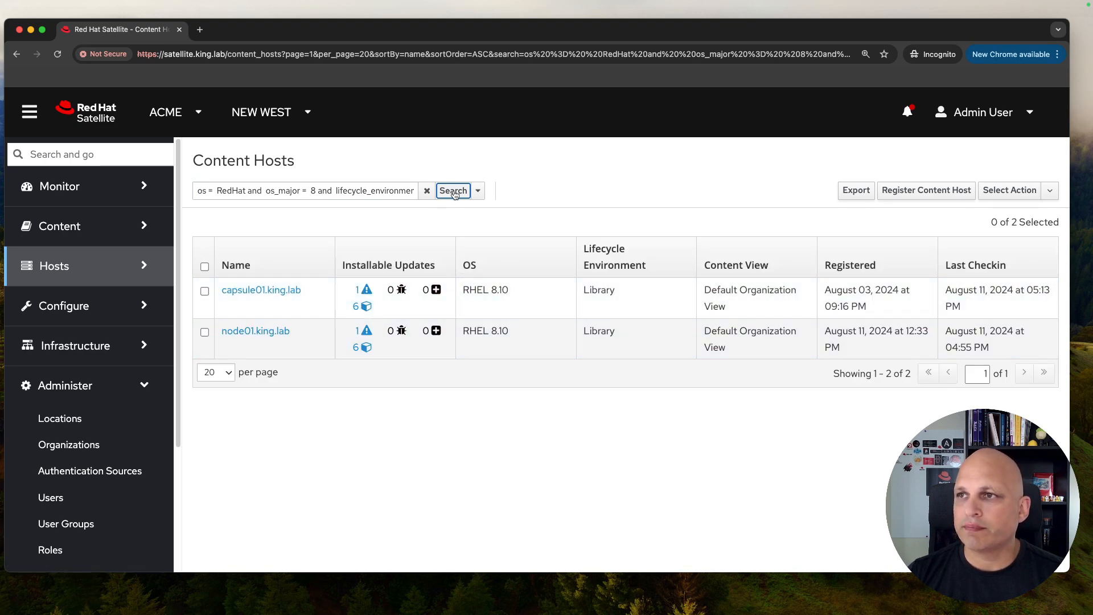
left_click(480, 192)
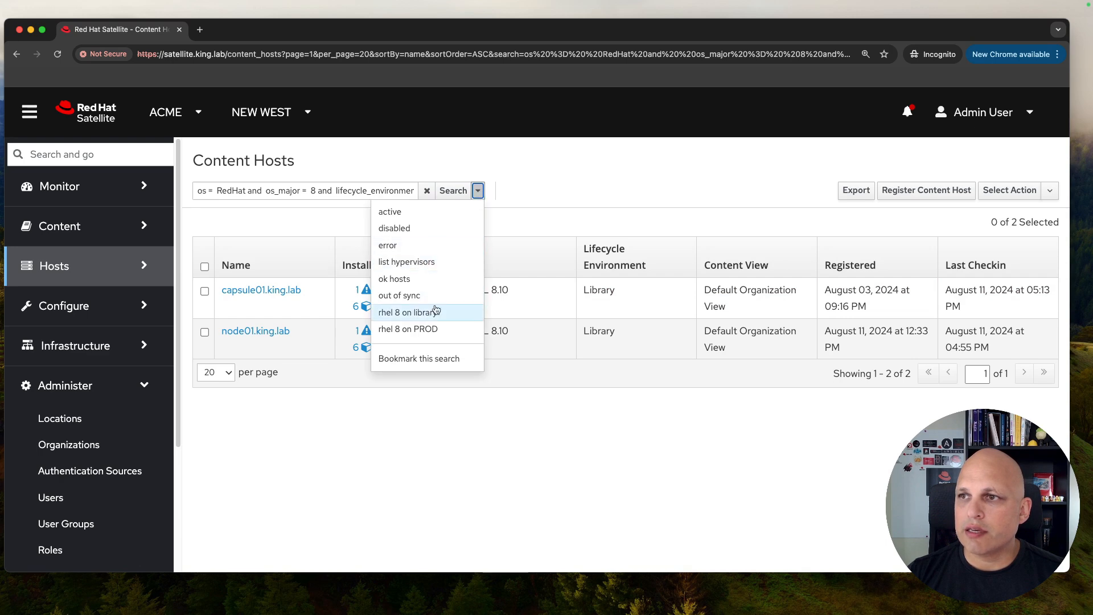
left_click(444, 329)
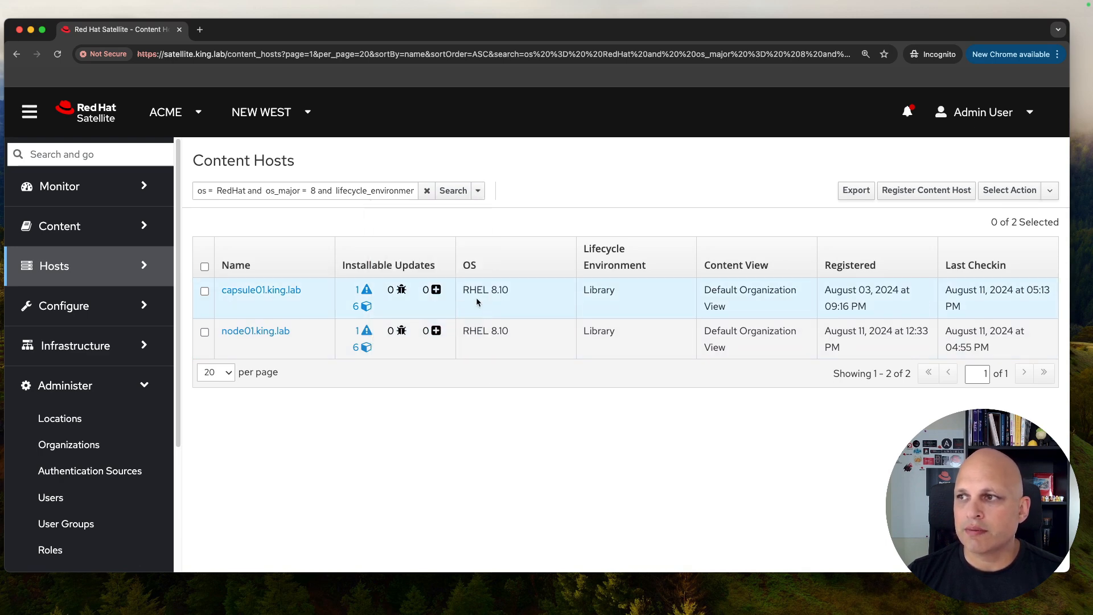
left_click(455, 193)
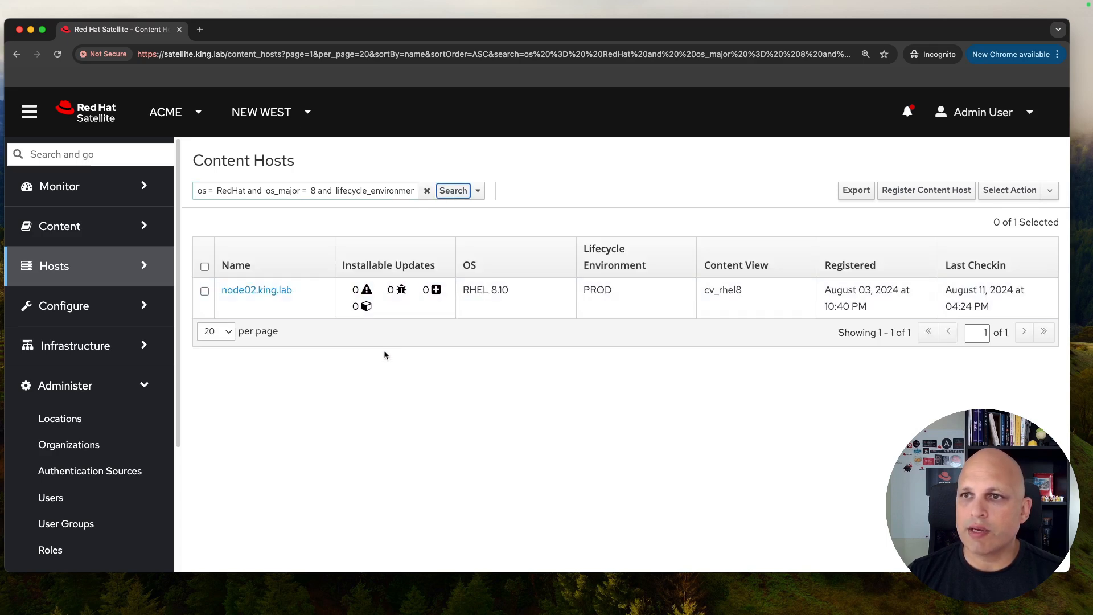
left_click(84, 267)
Step: Open Content Hosts in a second tab and apply 'rhel 8 on library' in the first tab
left_click(74, 299, "super")
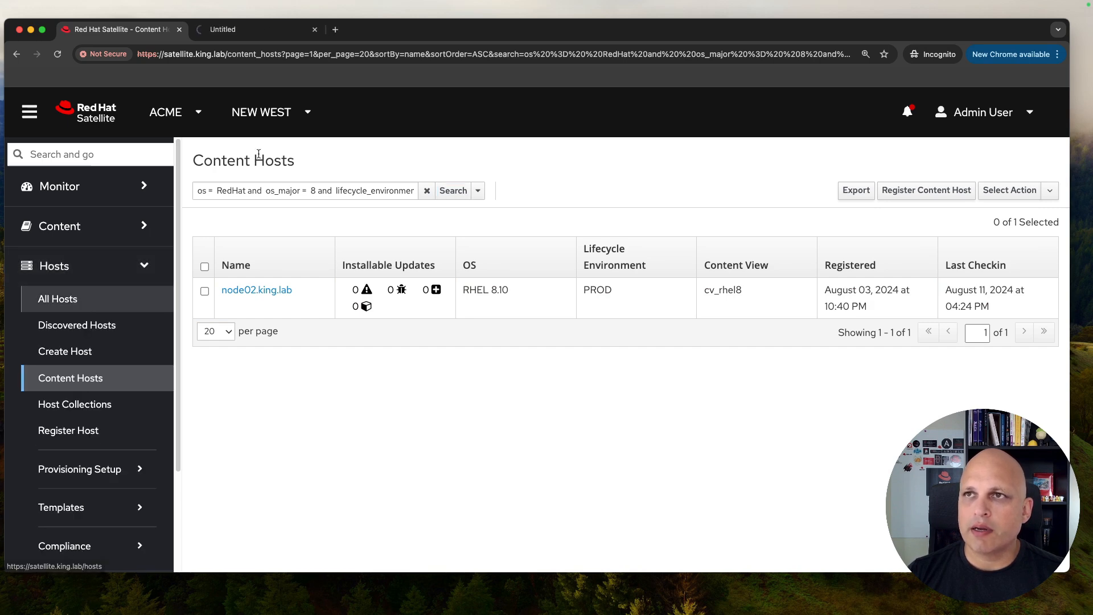
left_click(265, 29)
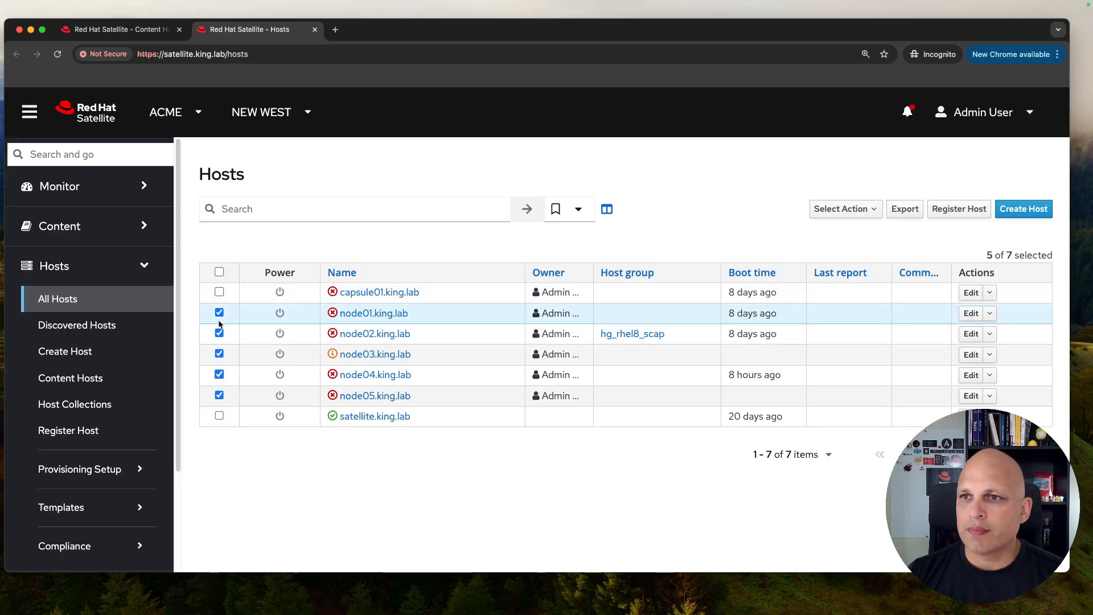
left_click(71, 378)
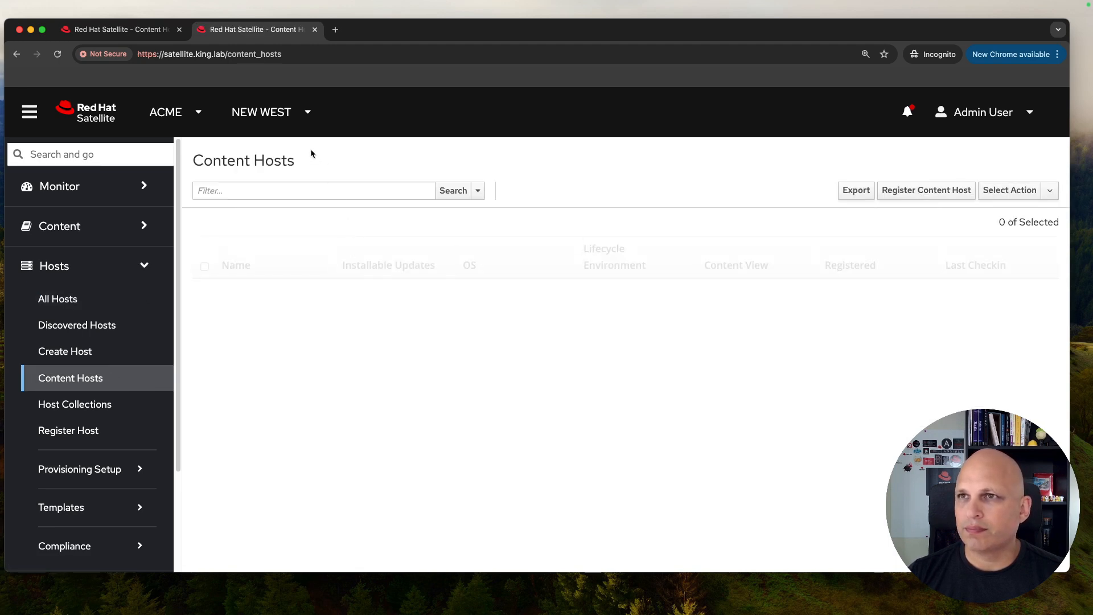
left_click(135, 31)
left_click(478, 191)
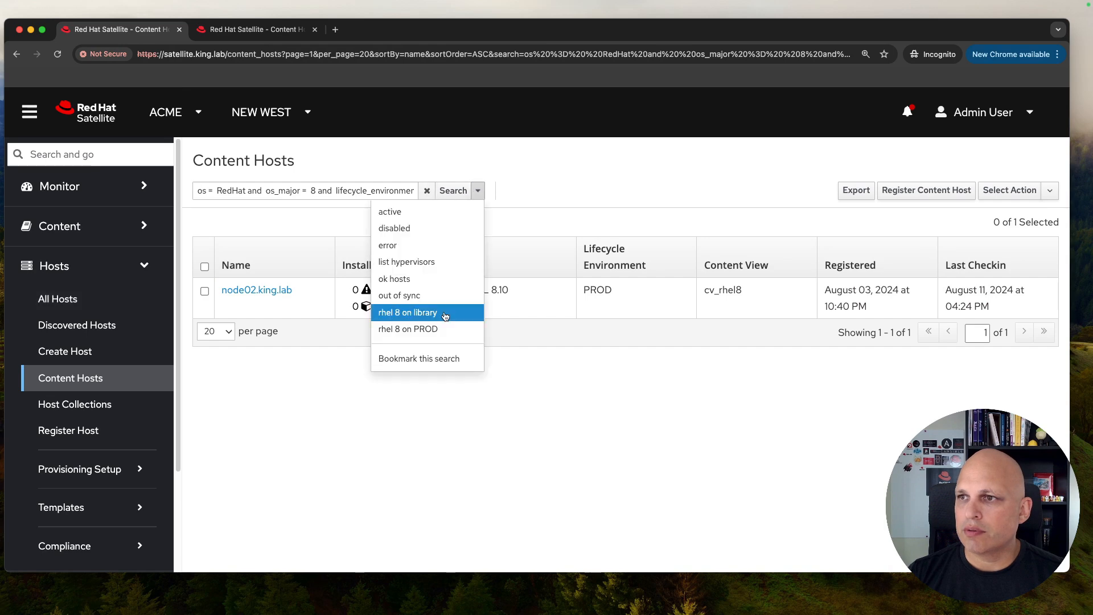
left_click(444, 314)
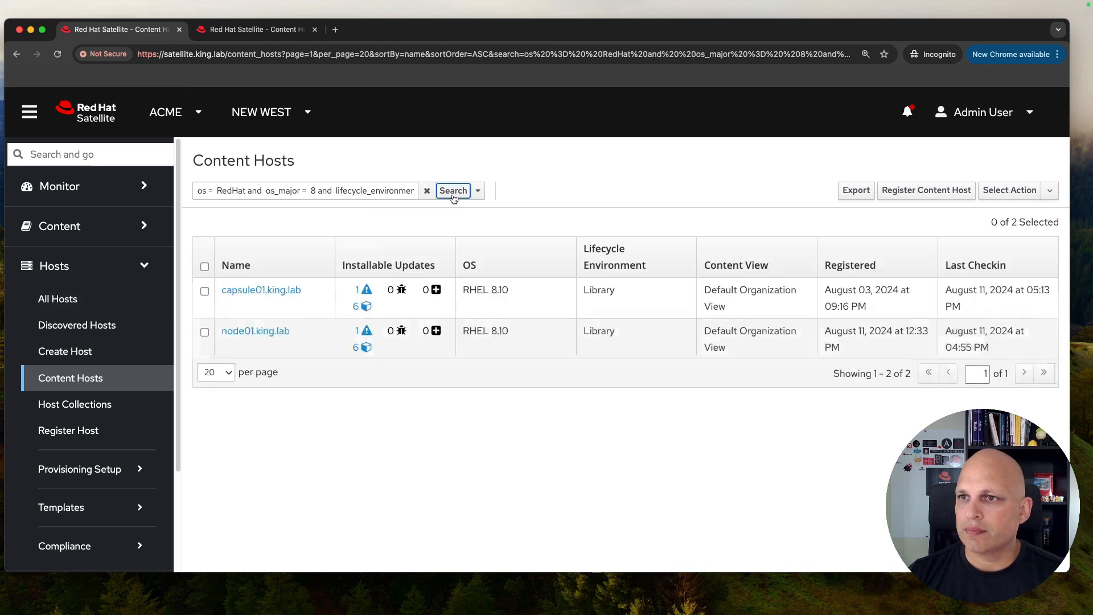
Step: Compare with the second tab's full seven-host list, highlighting the non-RHEL 8 hosts
left_click(262, 31)
scroll(444, 338, "down", 2)
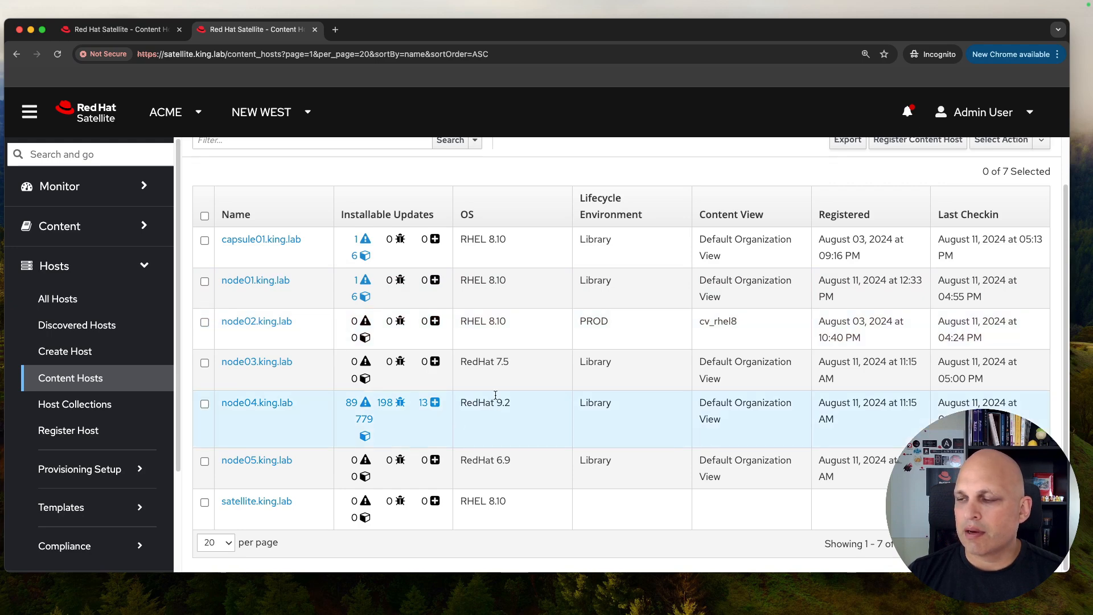
left_click_drag(541, 449, 522, 421)
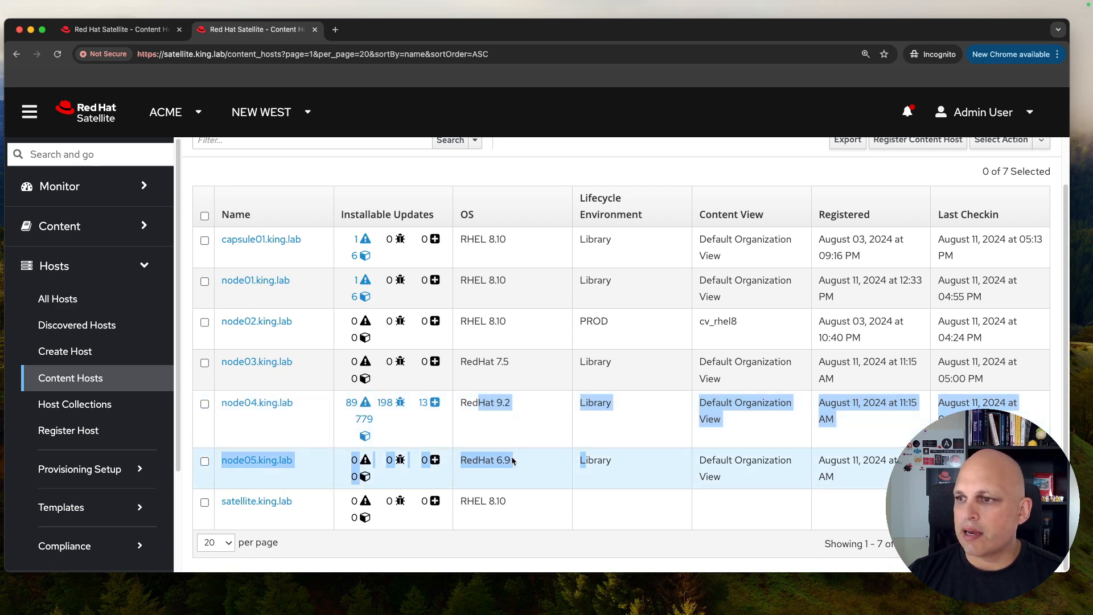
left_click(558, 171)
scroll(424, 177, "up", 2)
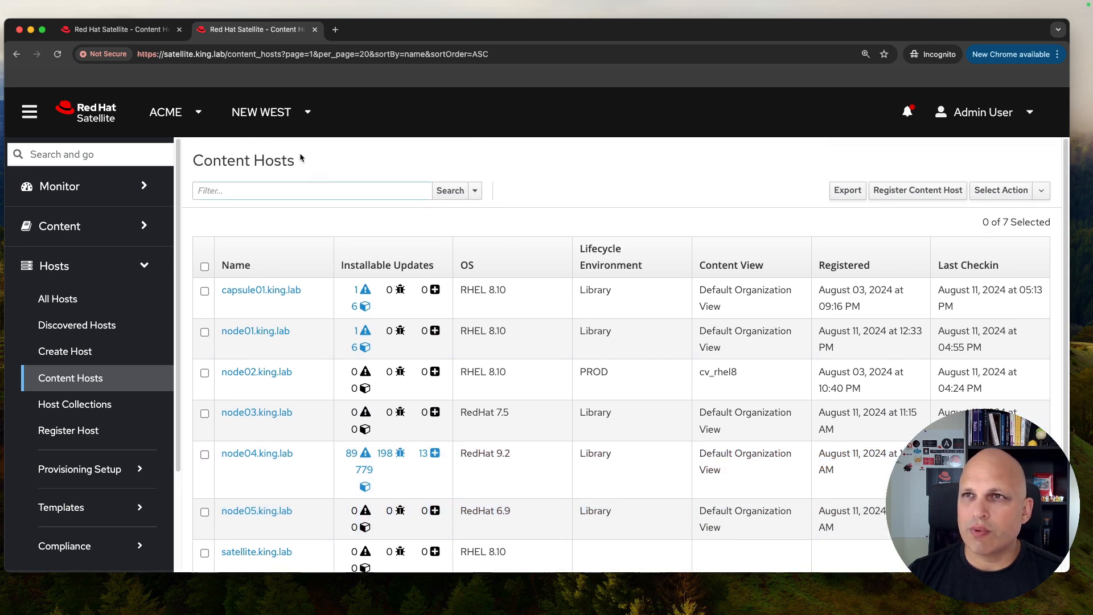
Step: Remove the lifecycle_environment clause and rerun, showing four RHEL 8.10 hosts including satellite.king.lab
left_click(143, 32)
left_click(327, 191)
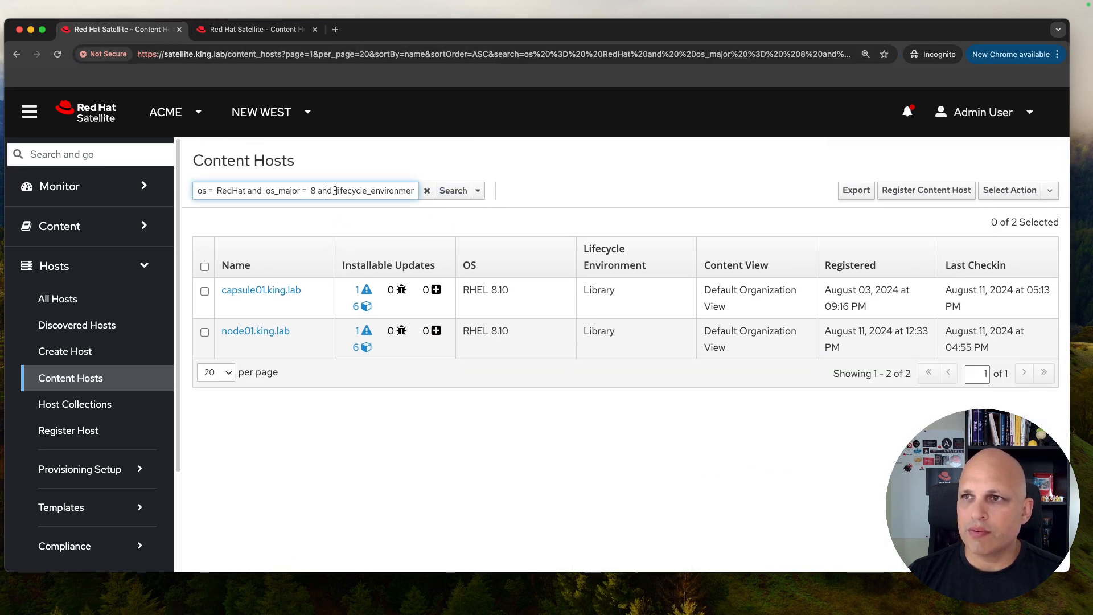
left_click(336, 191)
key("End")
key("BackSpace")
key("BackSpace")
key("BackSpace")
key("BackSpace")
key("BackSpace")
key("BackSpace")
key("BackSpace")
key("BackSpace")
key("BackSpace")
key("BackSpace")
key("BackSpace")
key("BackSpace")
key("BackSpace")
key("BackSpace")
key("BackSpace")
key("BackSpace")
key("BackSpace")
key("BackSpace")
key("BackSpace")
key("BackSpace")
key("BackSpace")
key("BackSpace")
key("BackSpace")
key("BackSpace")
key("BackSpace")
key("BackSpace")
key("BackSpace")
key("BackSpace")
key("BackSpace")
key("Return")
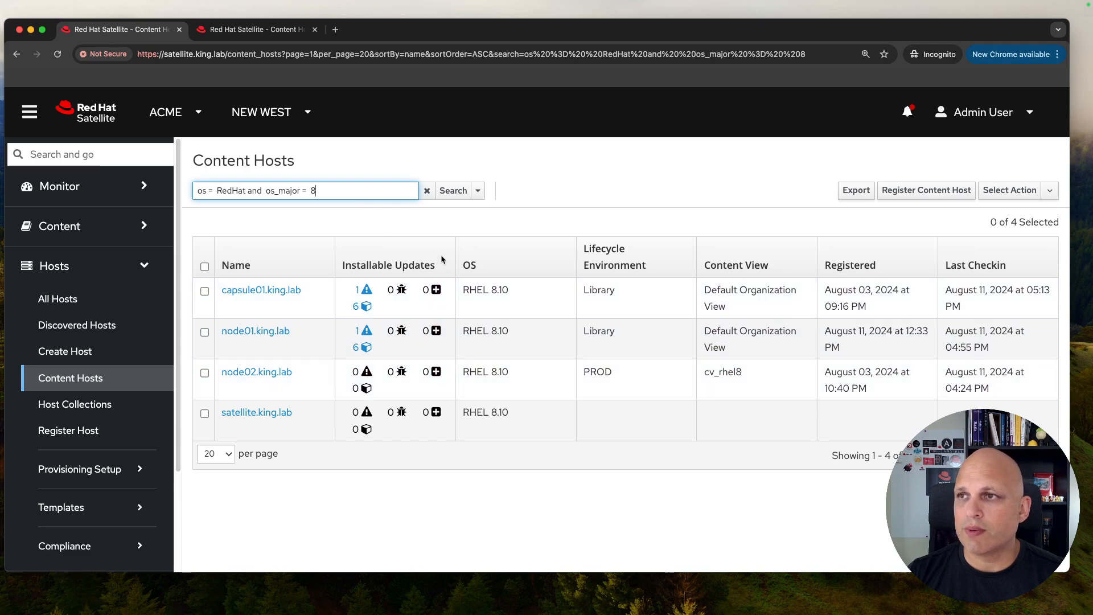
left_click(417, 193)
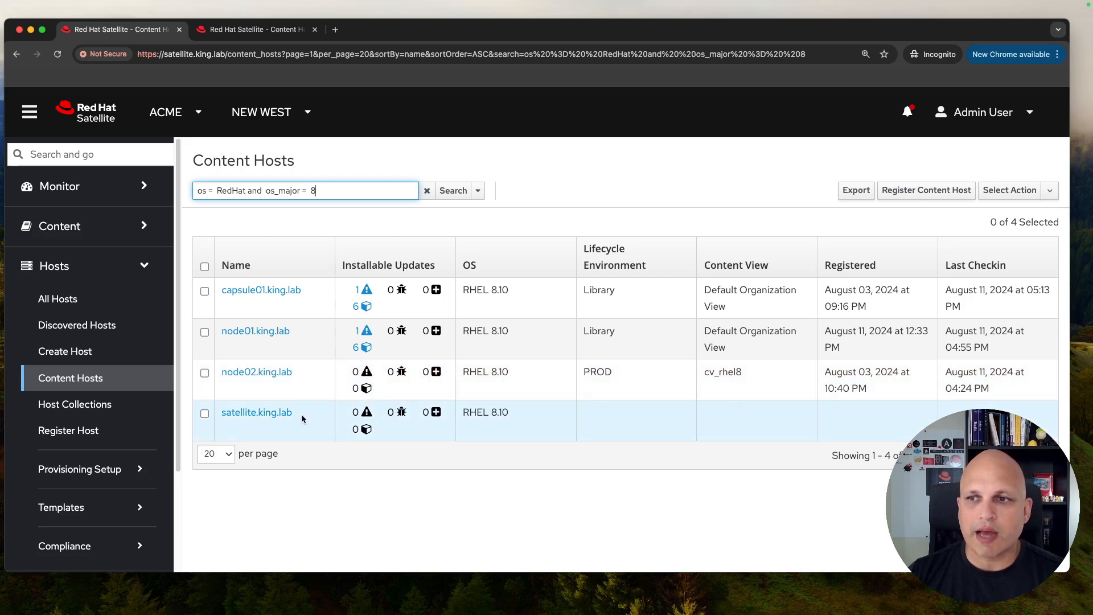
left_click_drag(300, 414, 219, 414)
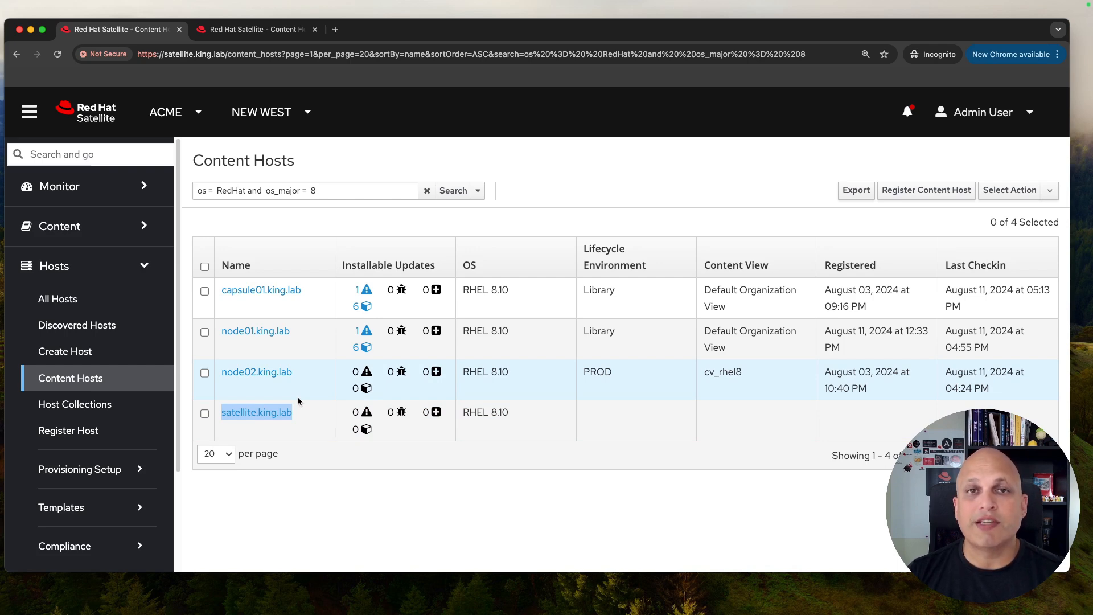
Step: Append 'and name = satellite.king.lab' to the RHEL 8 query via autocomplete and run it
left_click(342, 191)
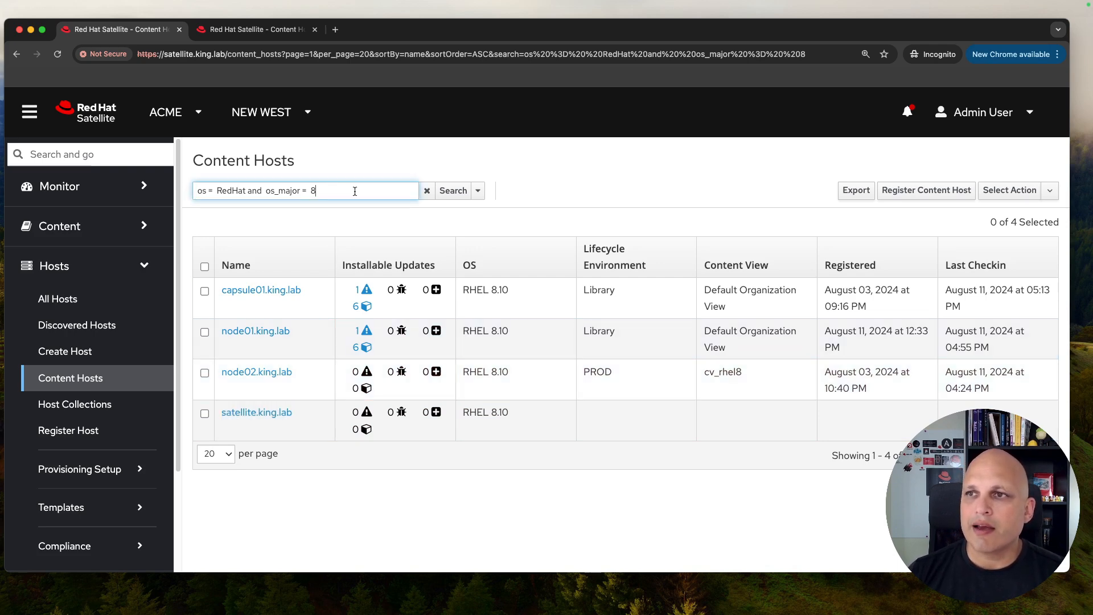
type("and name ")
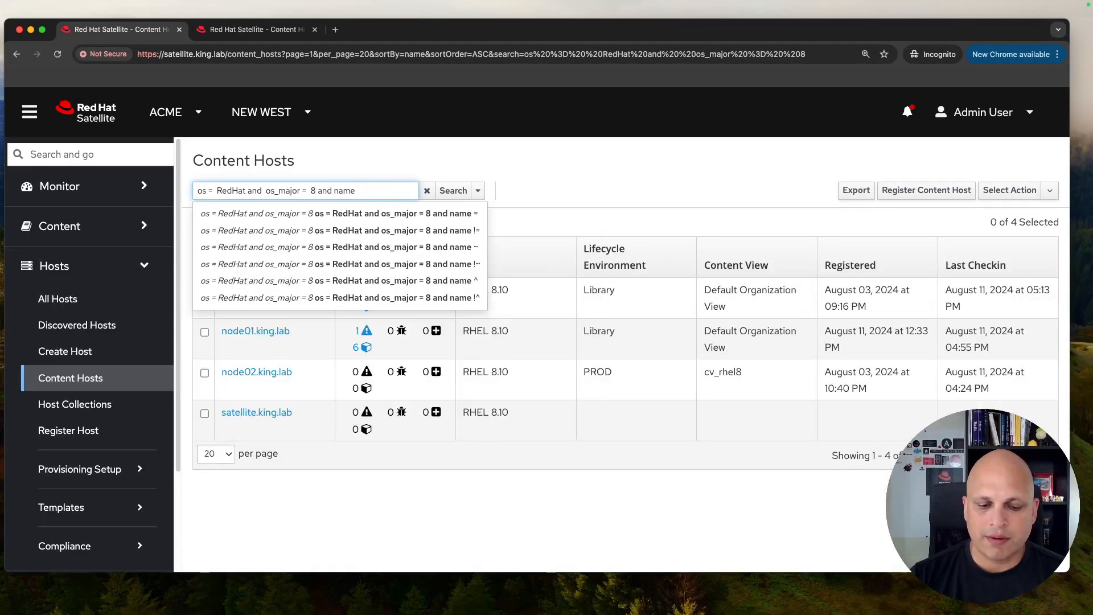
type("~")
key("BackSpace")
key("BackSpace")
type("~ satellite.")
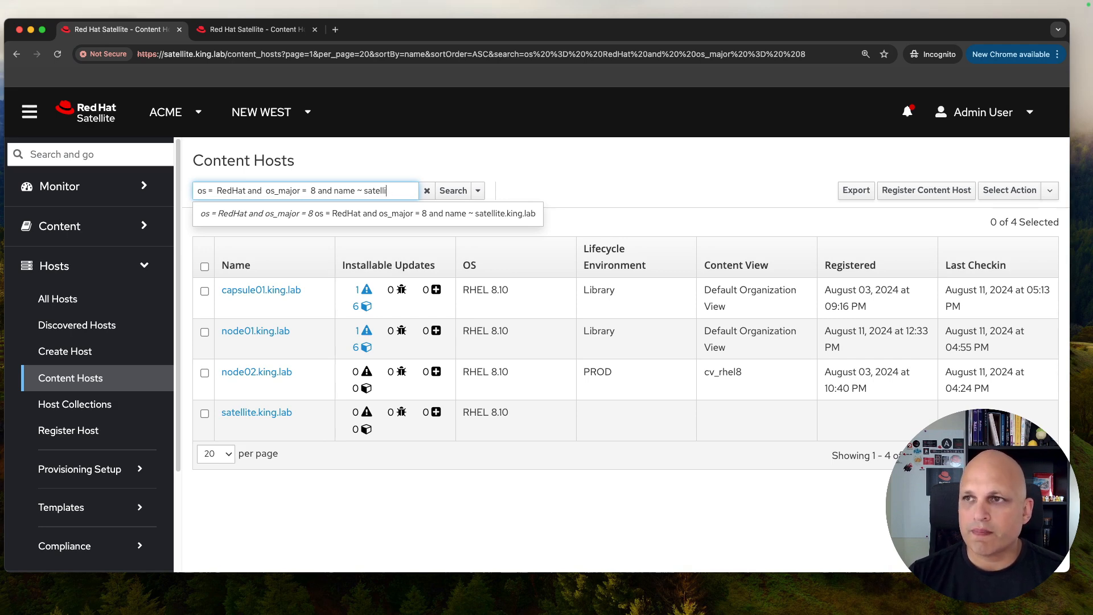
key("BackSpace")
key("BackSpace")
key("BackSpace")
key("BackSpace")
key("BackSpace")
key("BackSpace")
key("BackSpace")
key("BackSpace")
key("BackSpace")
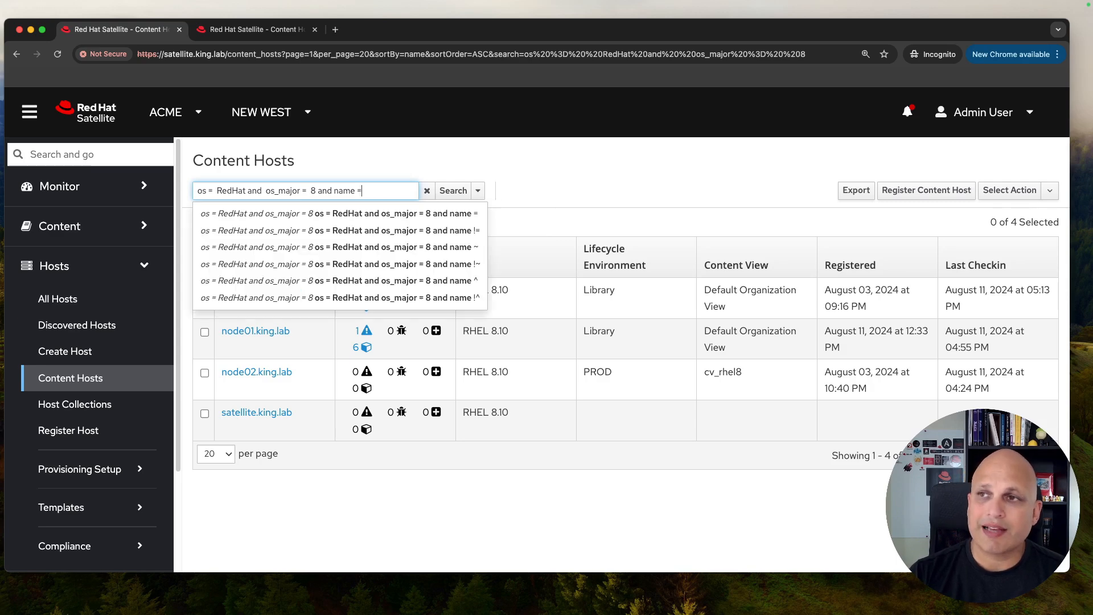
type("satellite")
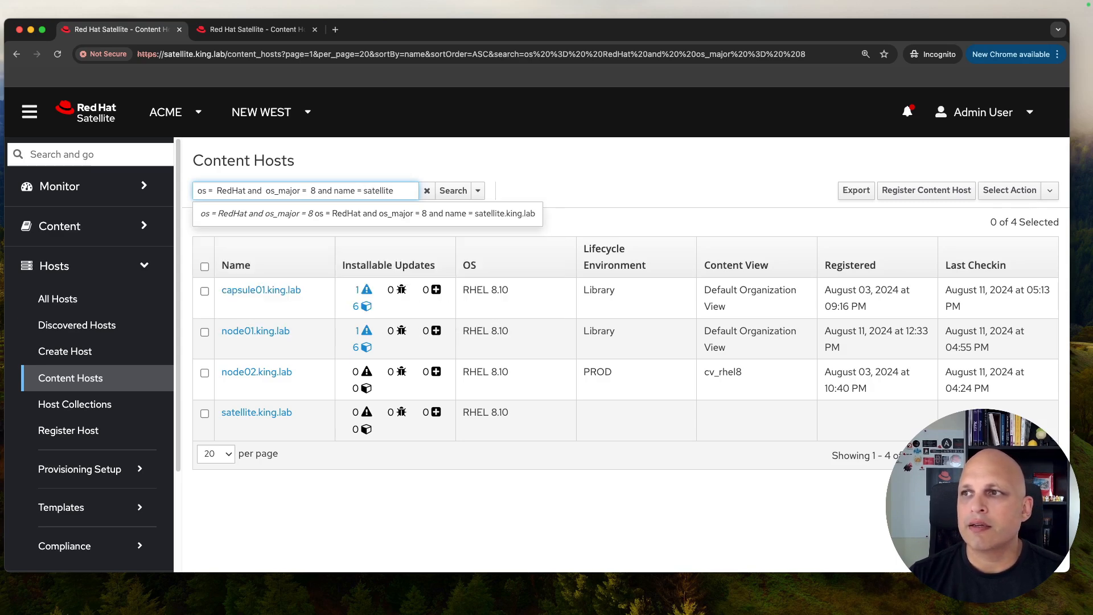
key("Down")
left_click(456, 213)
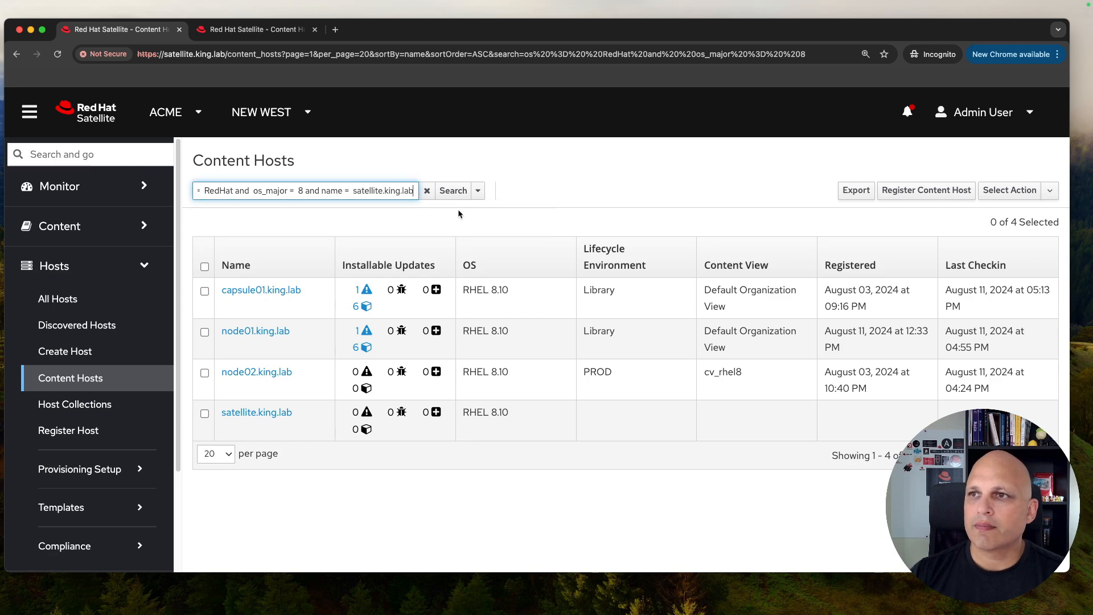
left_click(454, 191)
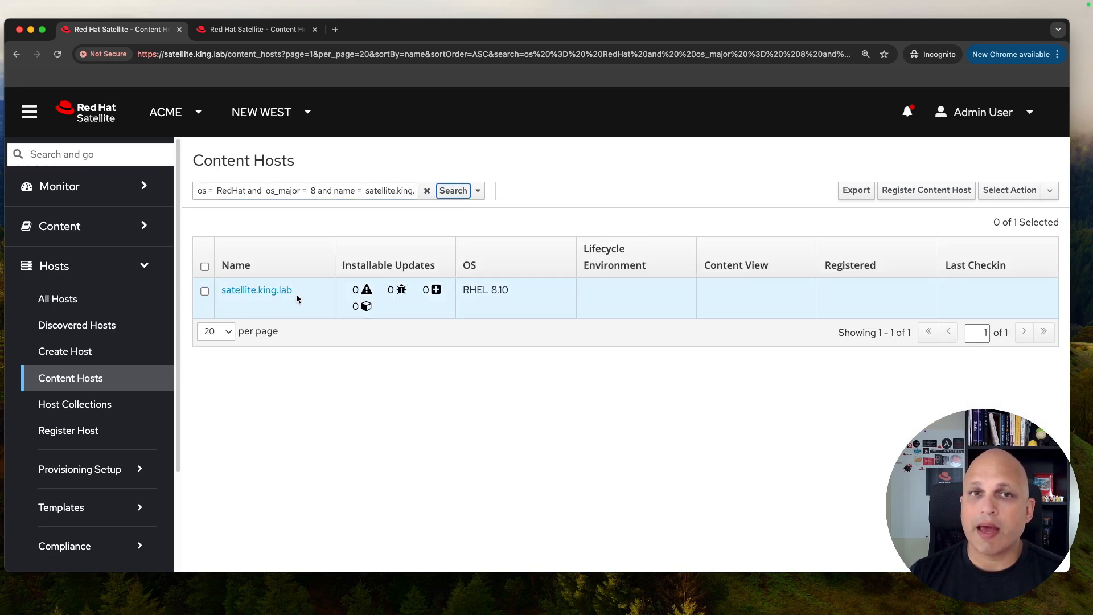
Step: Change the condition to name != satellite.king.lab and rerun the search
left_click(369, 192)
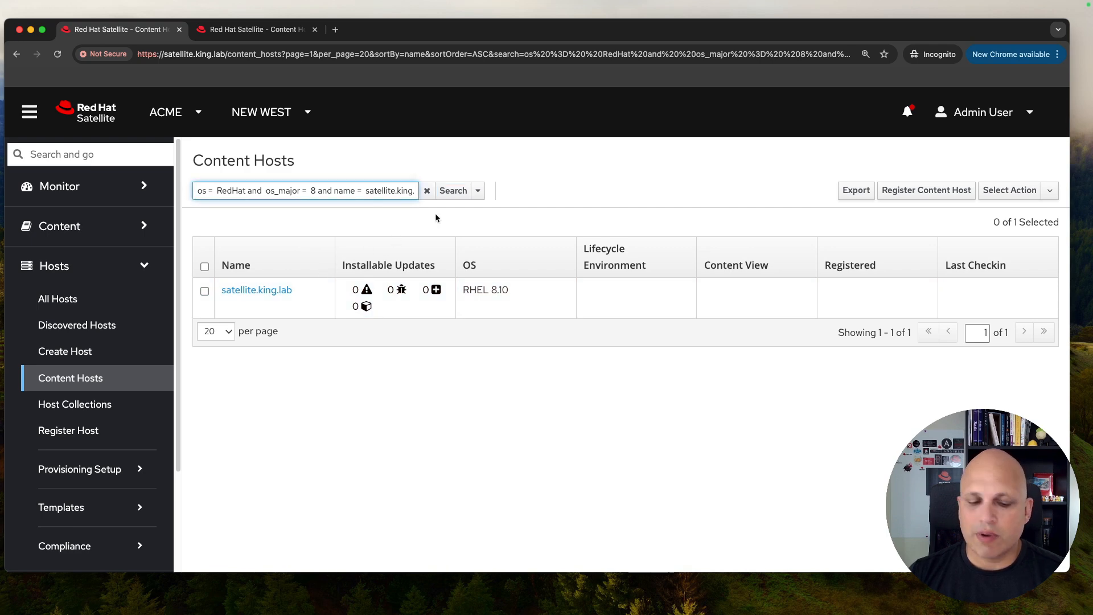
type("!")
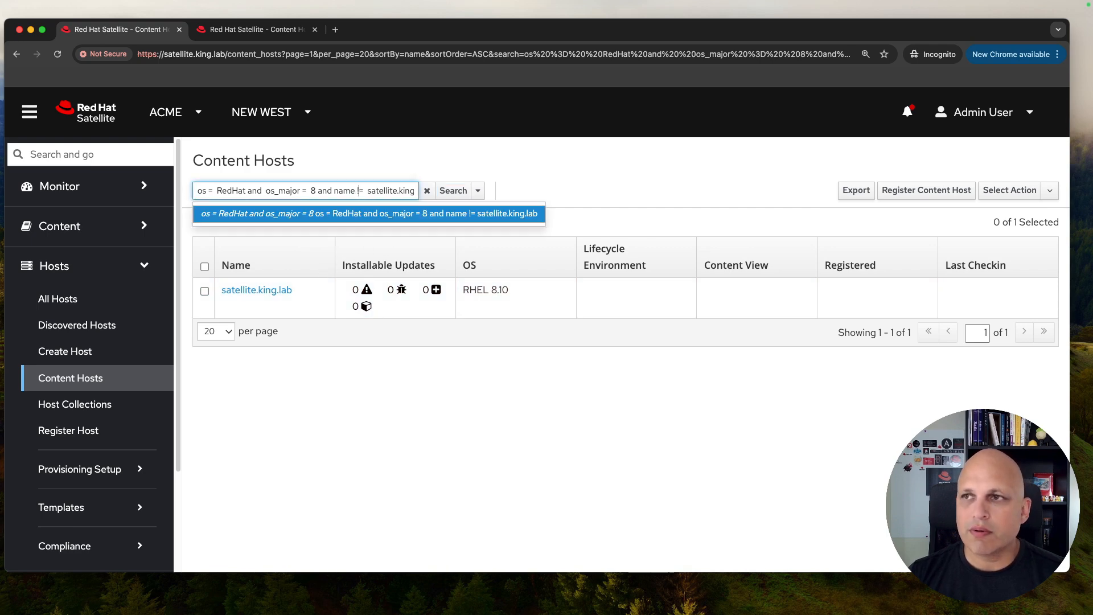
left_click(453, 192)
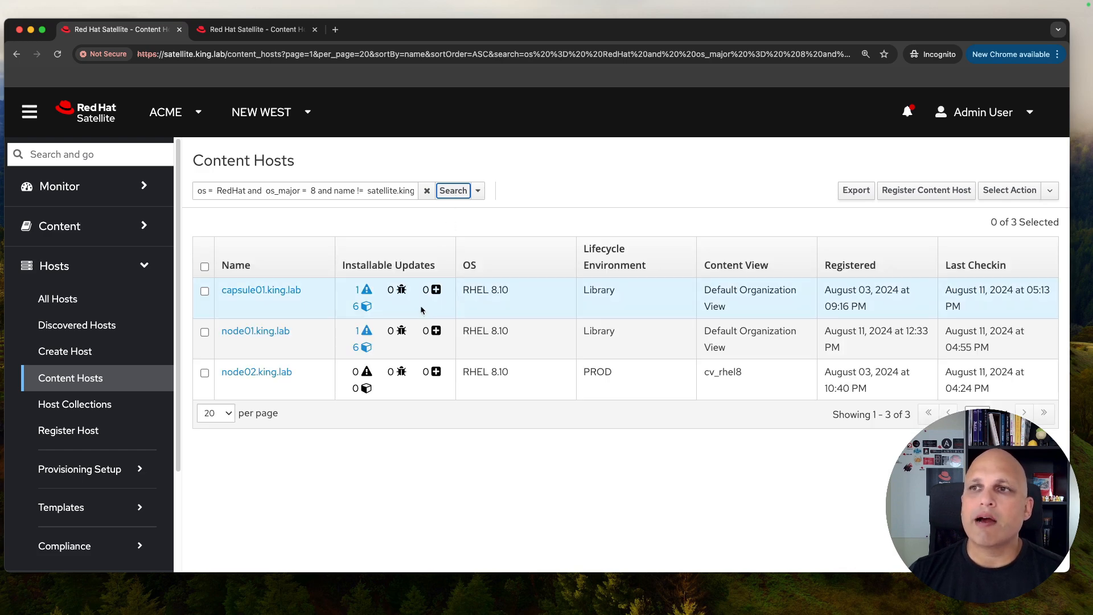
left_click(478, 191)
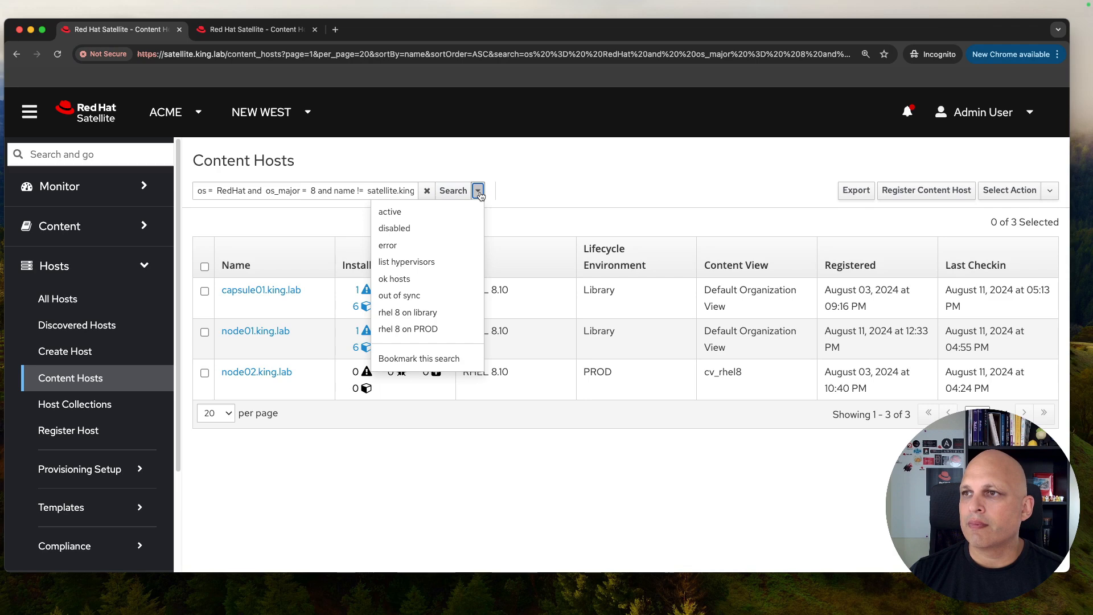
Step: Bookmark the current query under the name RHEL8, then clear the host filter
left_click(447, 359)
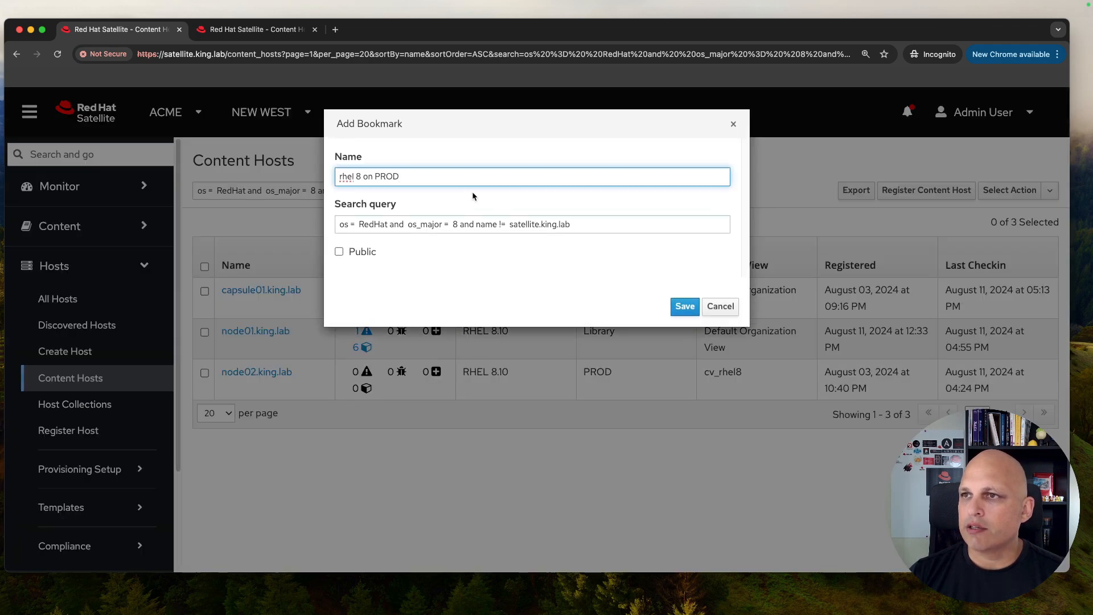
key("BackSpace")
key("BackSpace")
key("BackSpace")
key("BackSpace")
key("BackSpace")
key("BackSpace")
key("BackSpace")
key("BackSpace")
key("BackSpace")
key("BackSpace")
key("BackSpace")
key("BackSpace")
key("BackSpace")
key("BackSpace")
type("RHEL8")
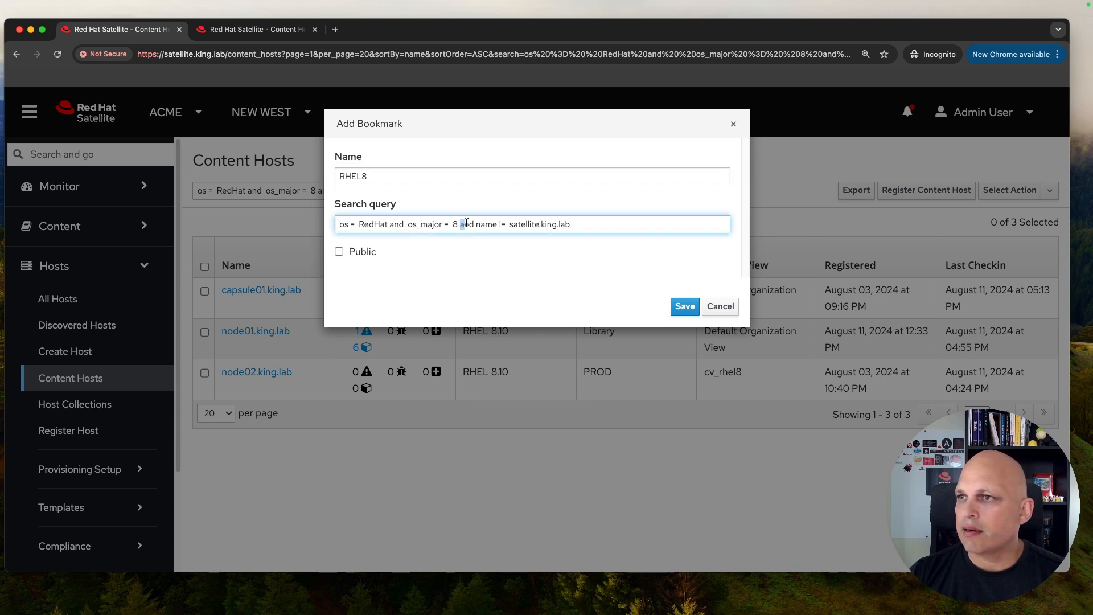
left_click_drag(460, 224, 594, 220)
key("Escape")
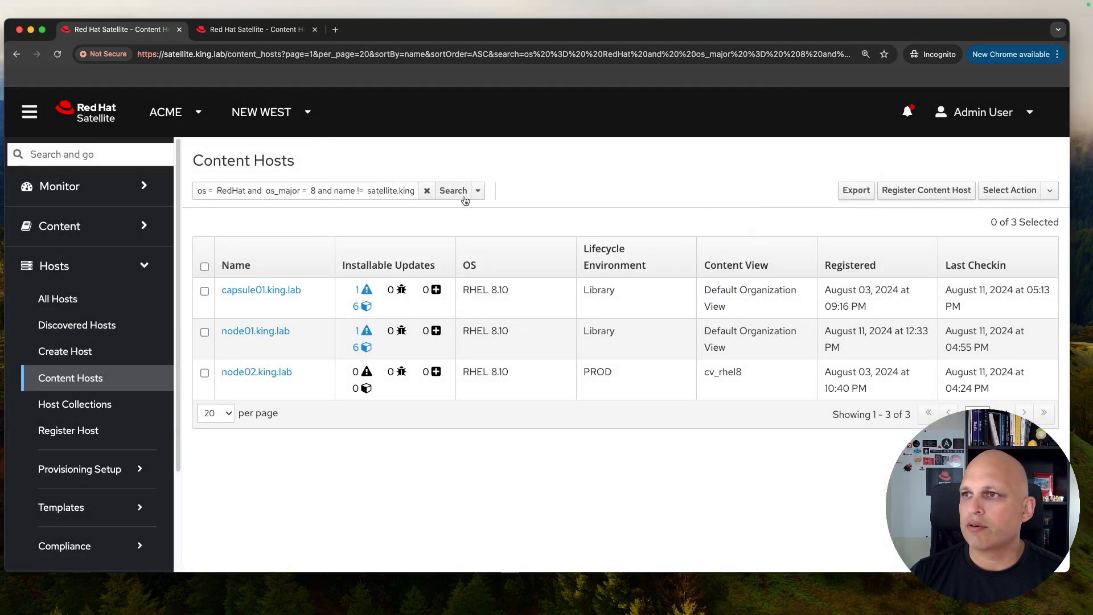
left_click(426, 192)
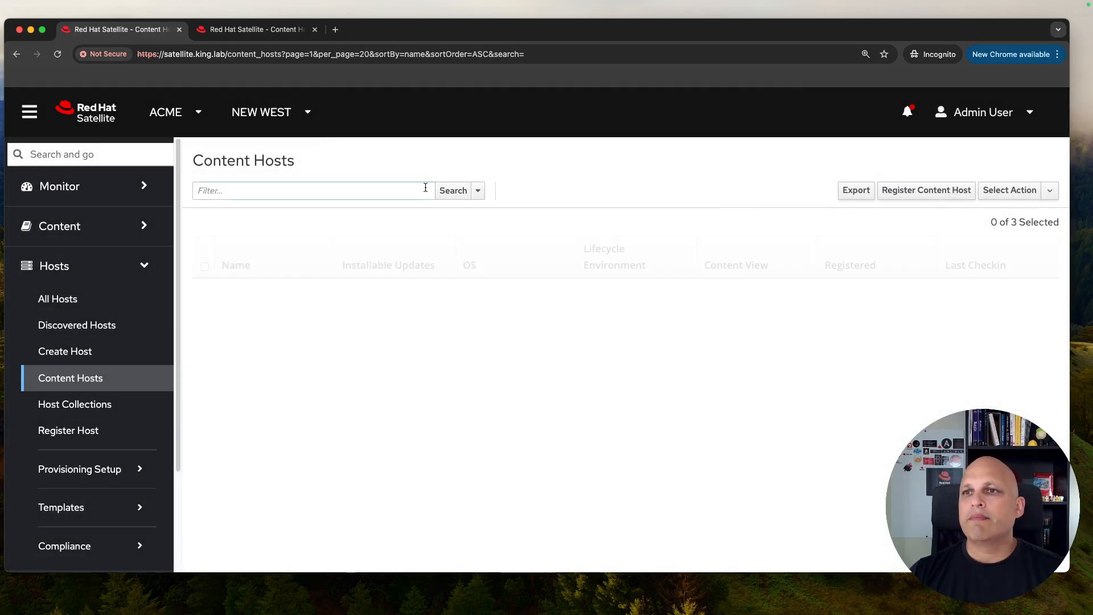
Step: Load and run the RHEL8 and rhel 8 on library bookmark searches
left_click(476, 191)
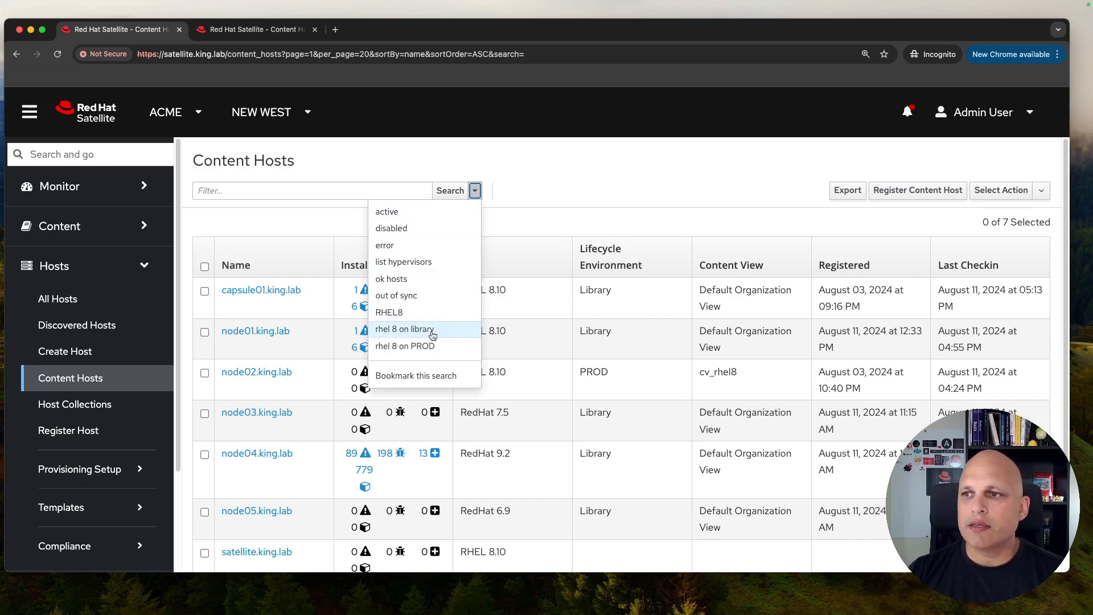
left_click(431, 312)
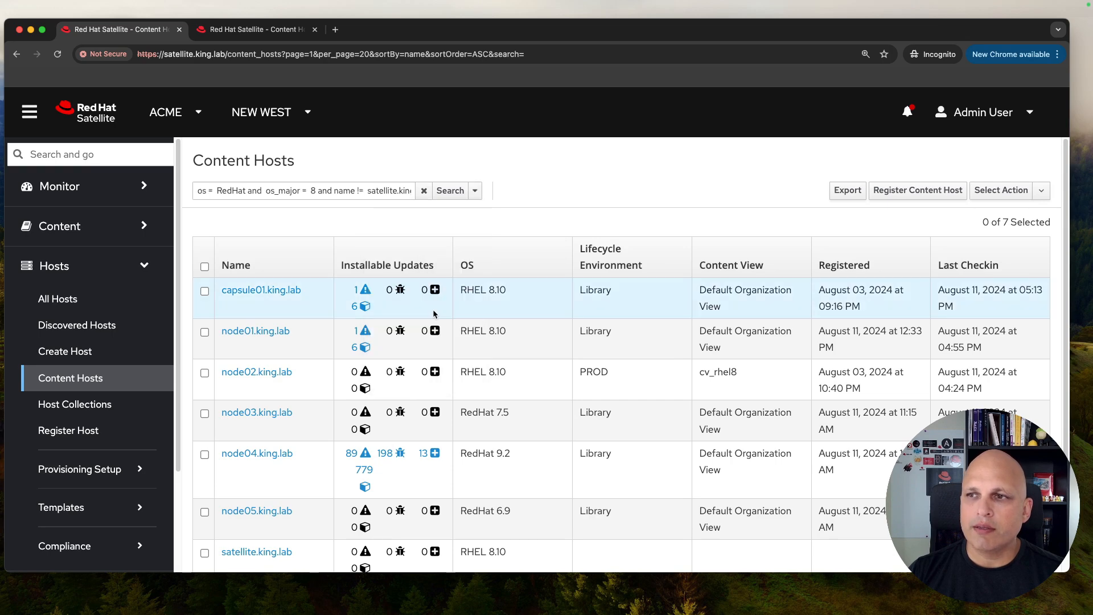
left_click(454, 193)
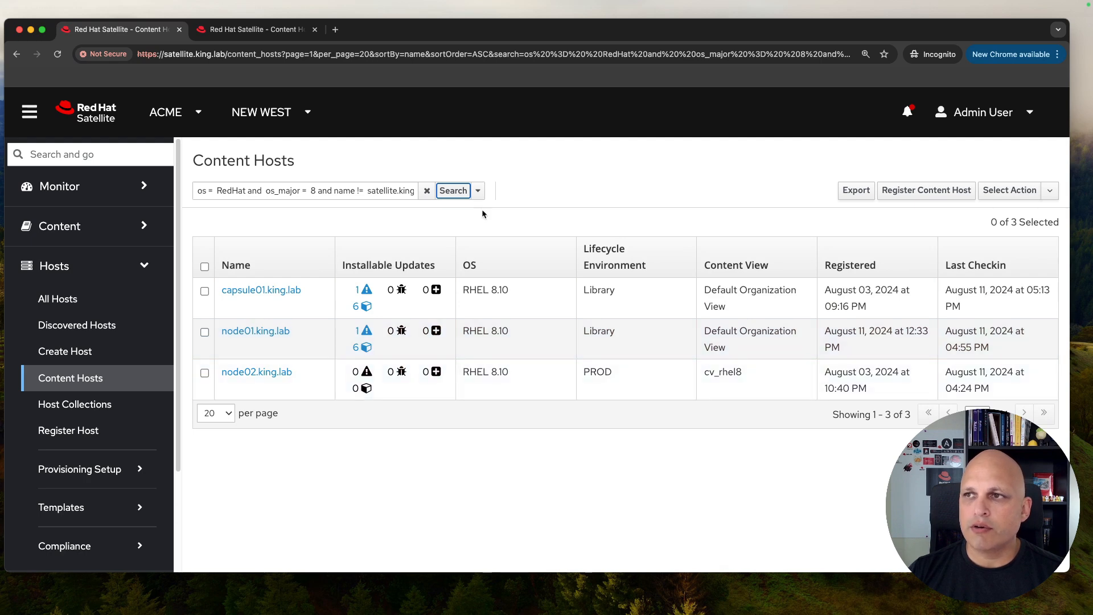
left_click(478, 191)
left_click(448, 329)
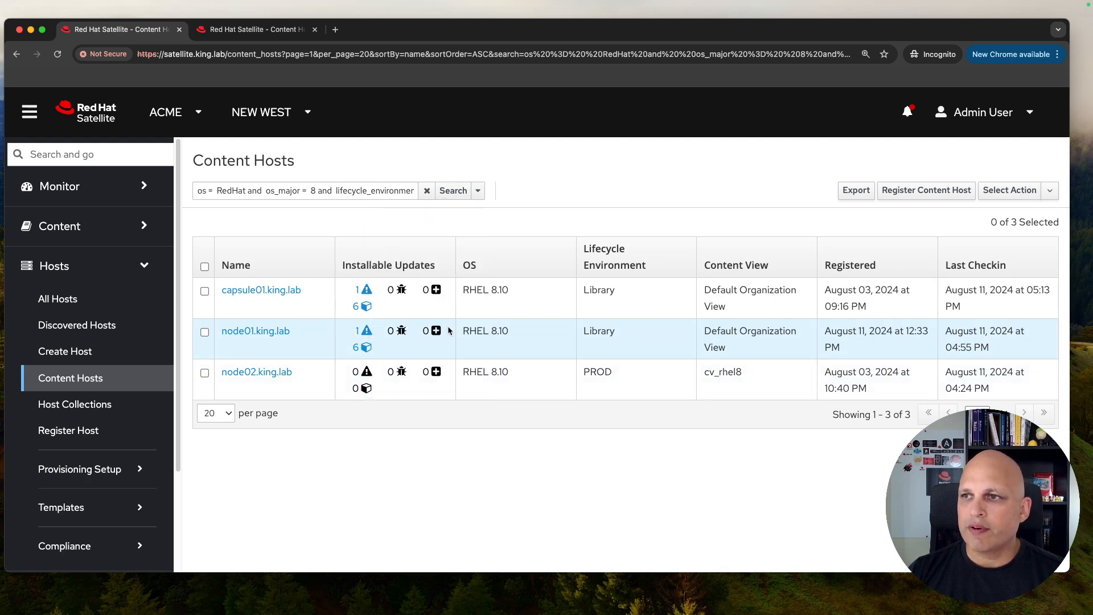
left_click(458, 196)
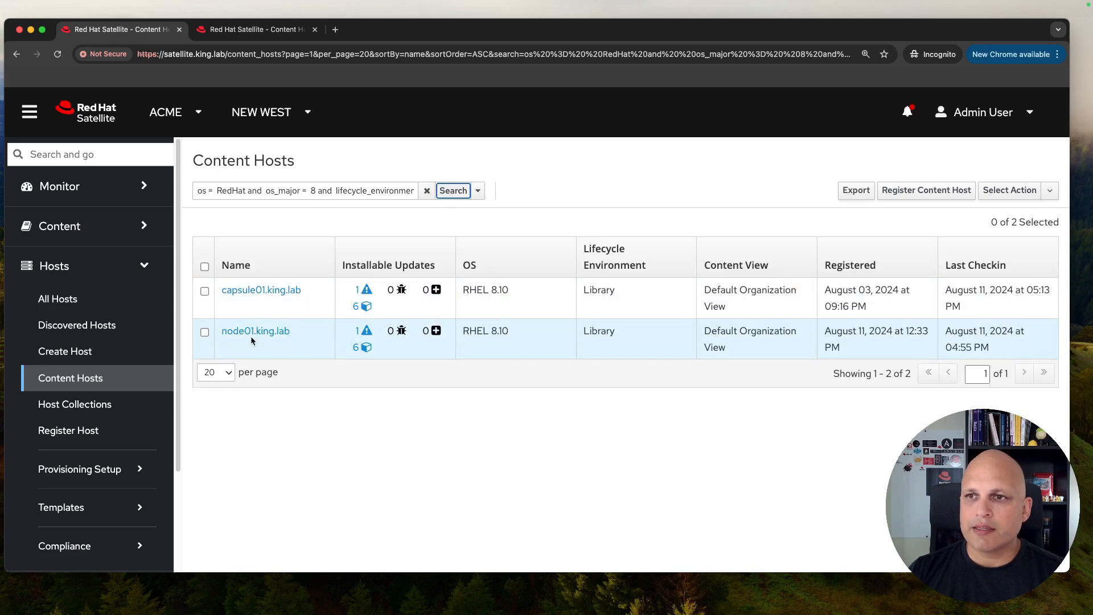
Step: Load and run the rhel 8 on PROD bookmark, leaving only node02.king.lab listed
left_click(480, 191)
left_click(425, 343)
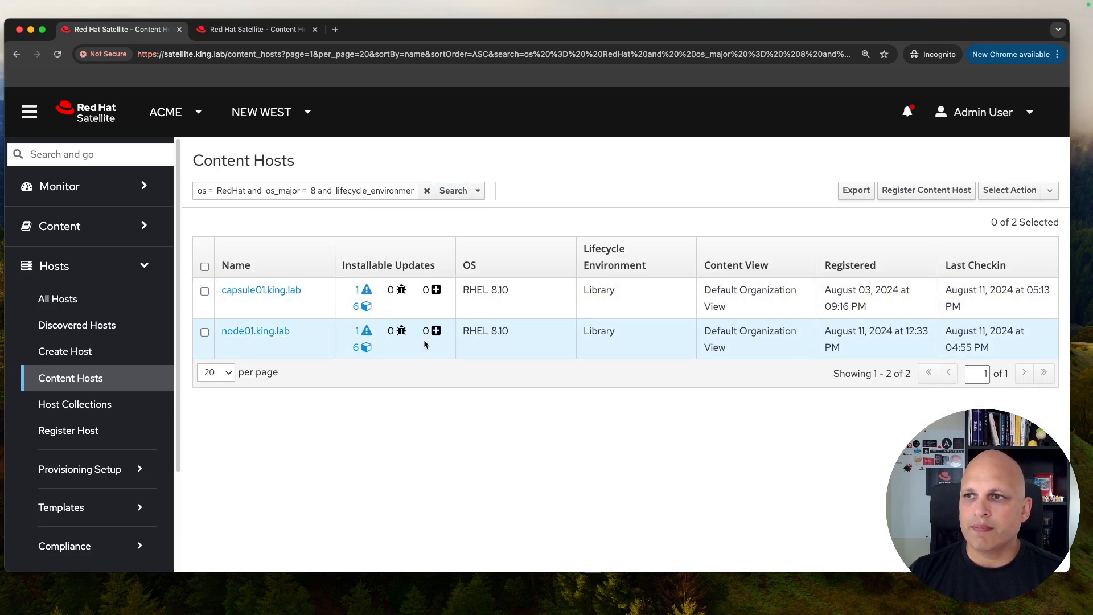
left_click(453, 190)
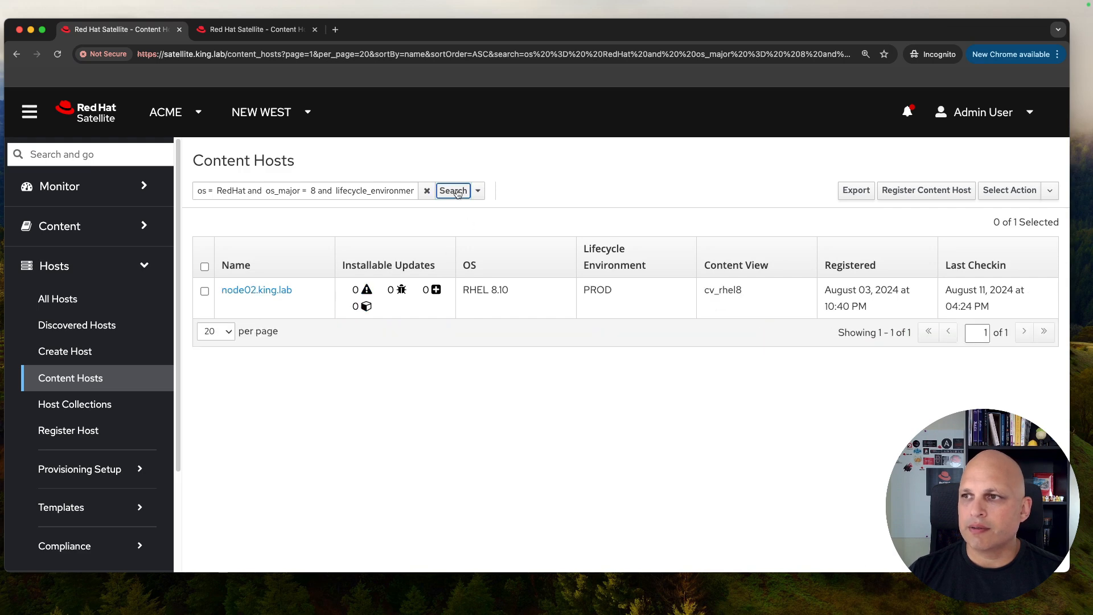
left_click(478, 191)
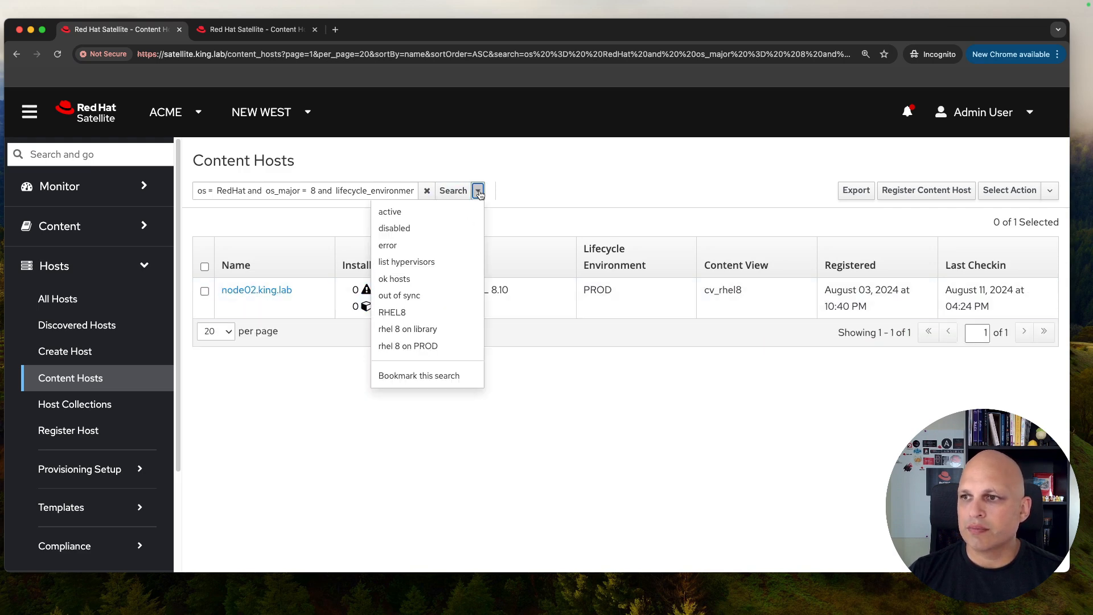
left_click(539, 173)
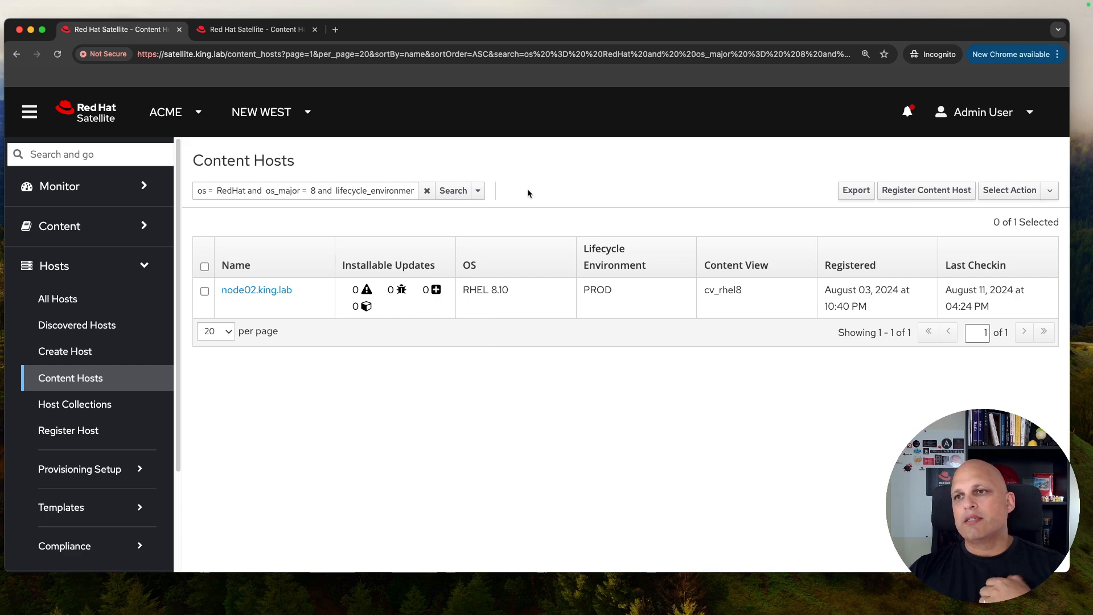
left_click(478, 191)
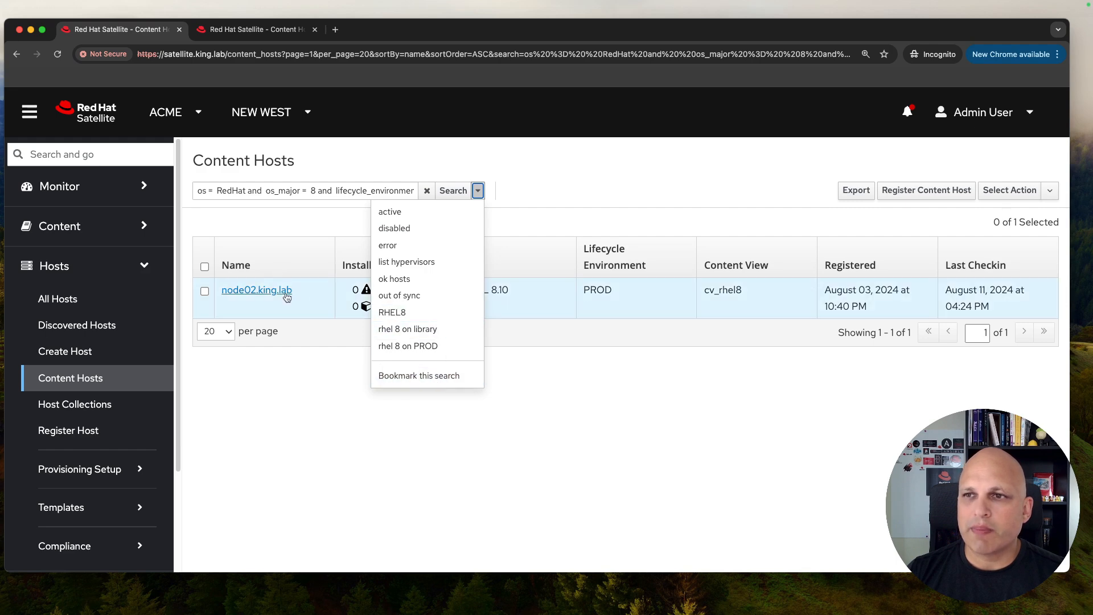
Step: Save the PROD query as a new bookmark named 'RHEL 8' and confirm it appears among saved searches
left_click(443, 377)
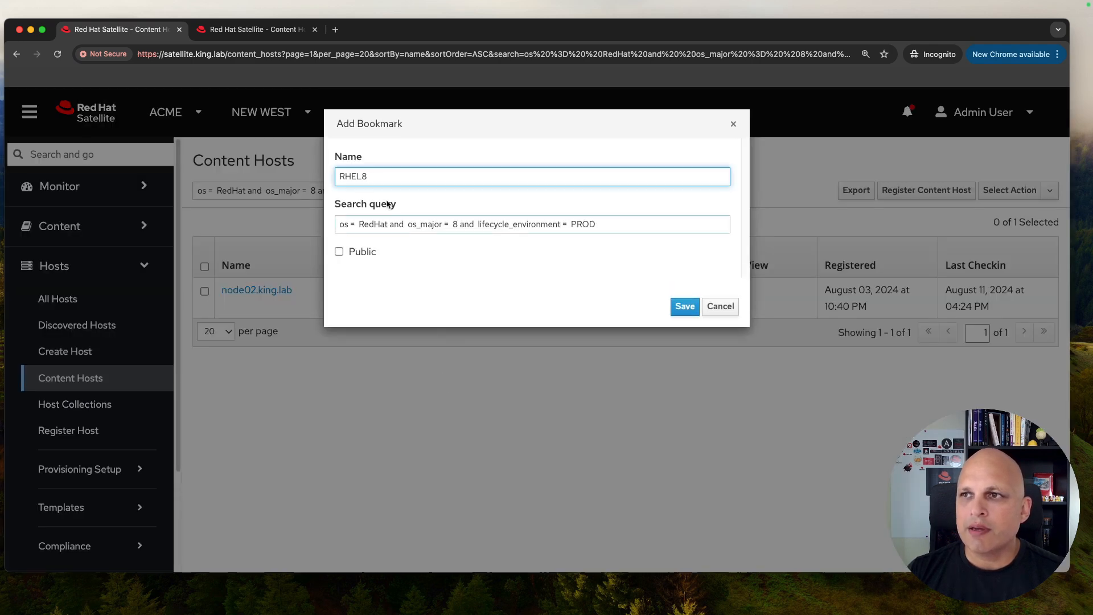
key("Left")
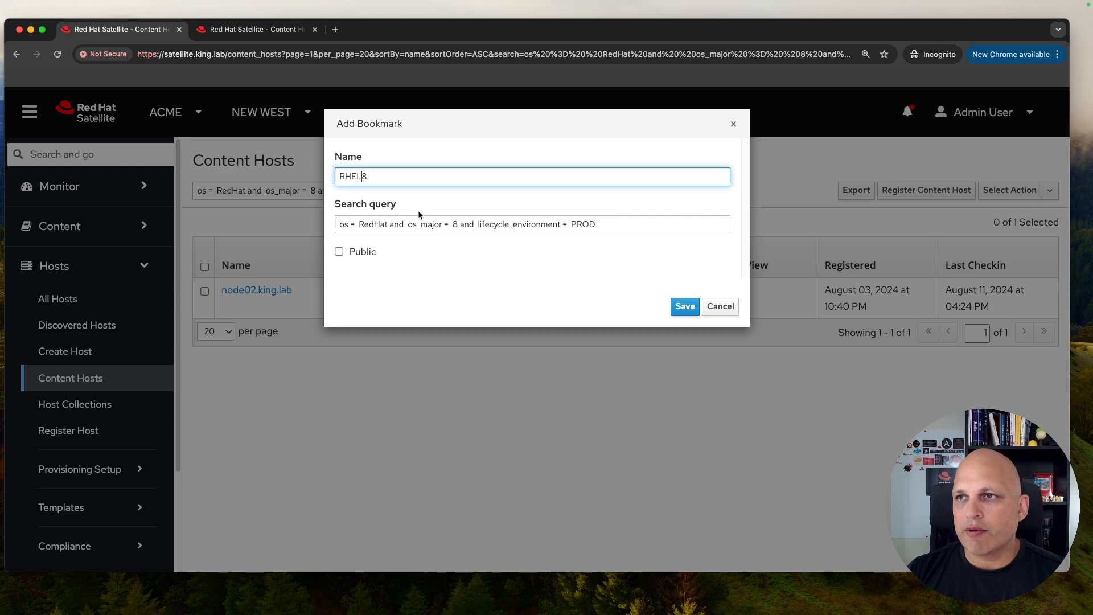
left_click(681, 308)
left_click(478, 192)
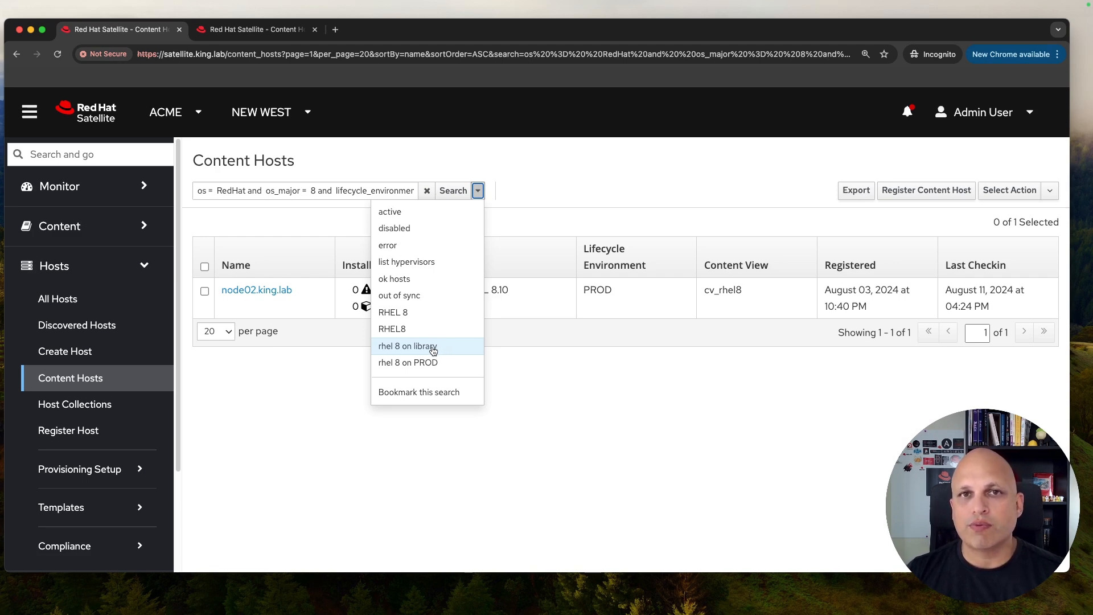
left_click(623, 180)
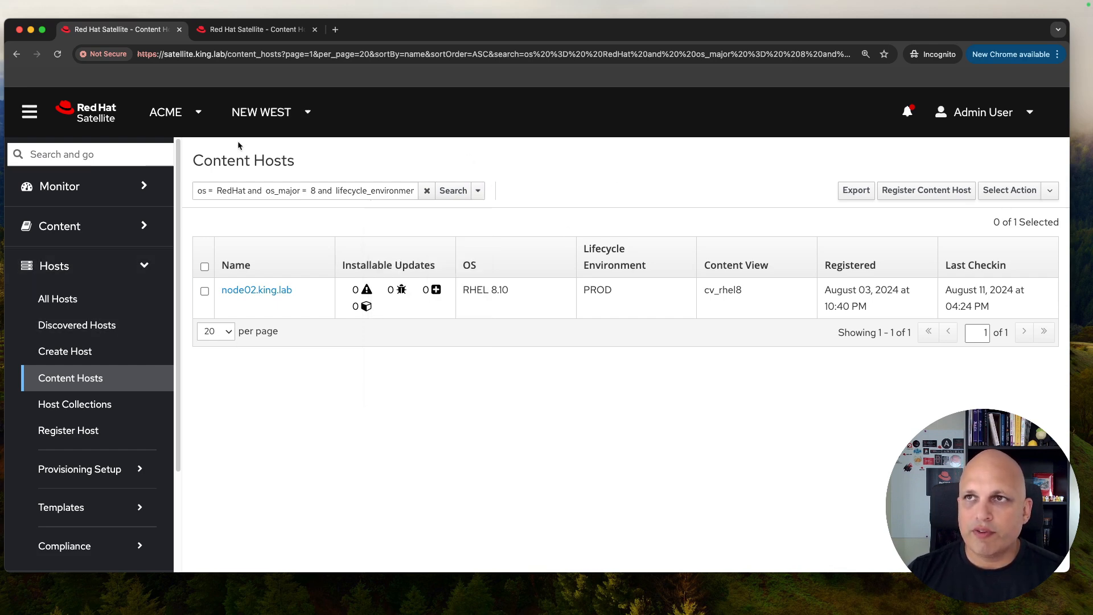
Step: Open Satellite in a second browser tab and go to Administer > Bookmarks
middle_click(281, 31)
middle_click(100, 114)
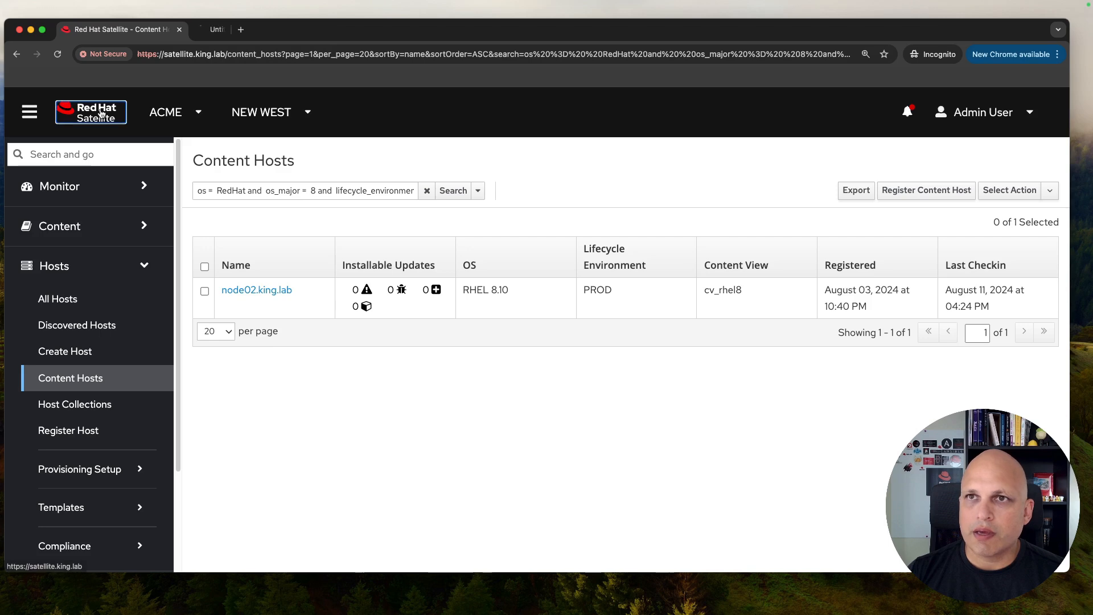
left_click(262, 30)
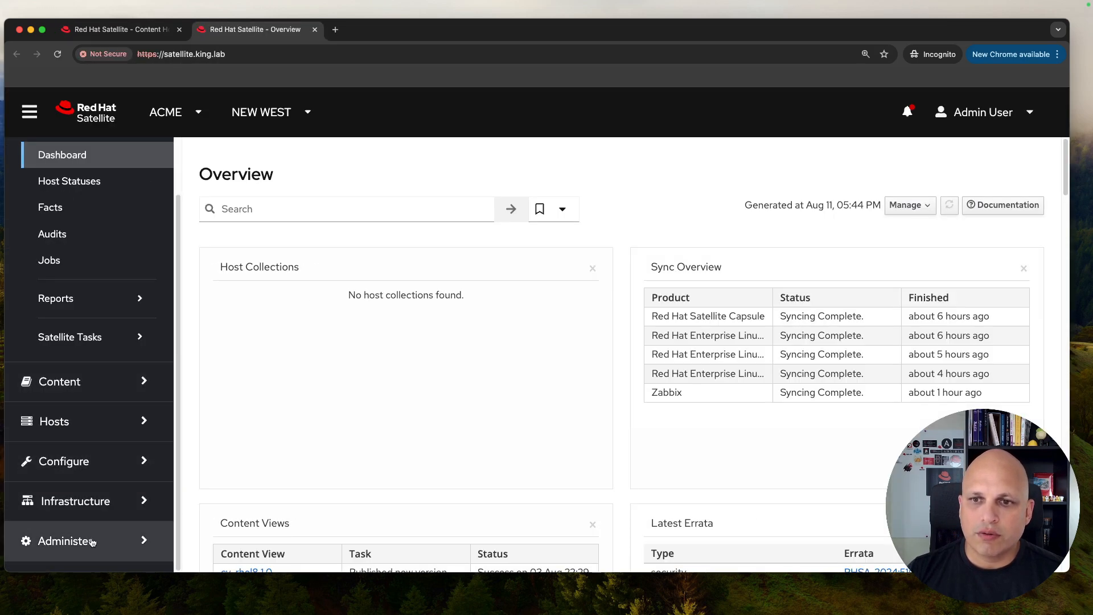
left_click(92, 542)
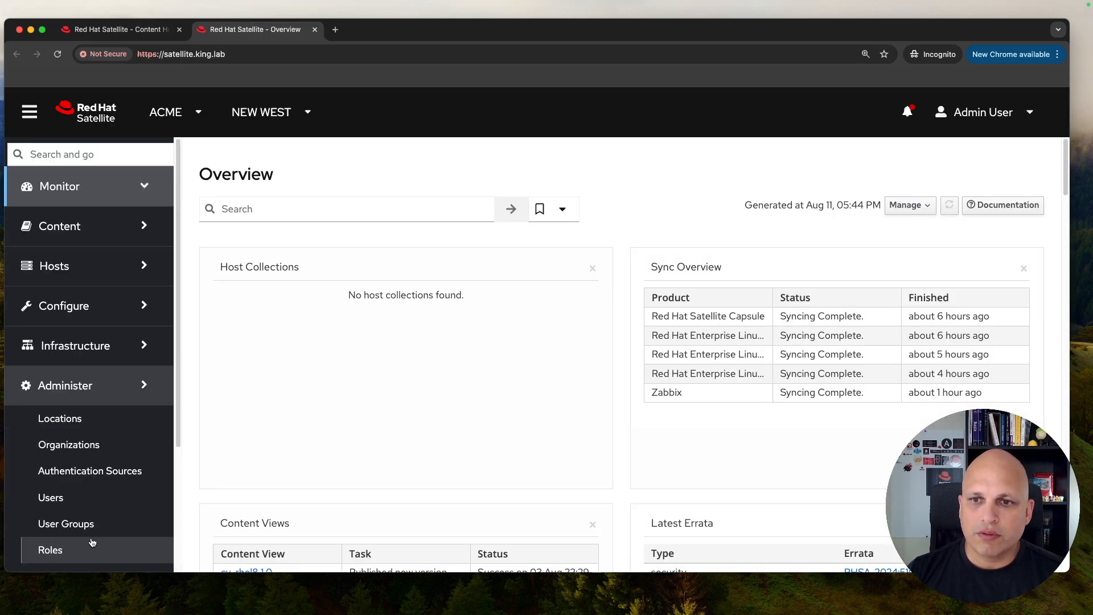
scroll(126, 353, "down", 5)
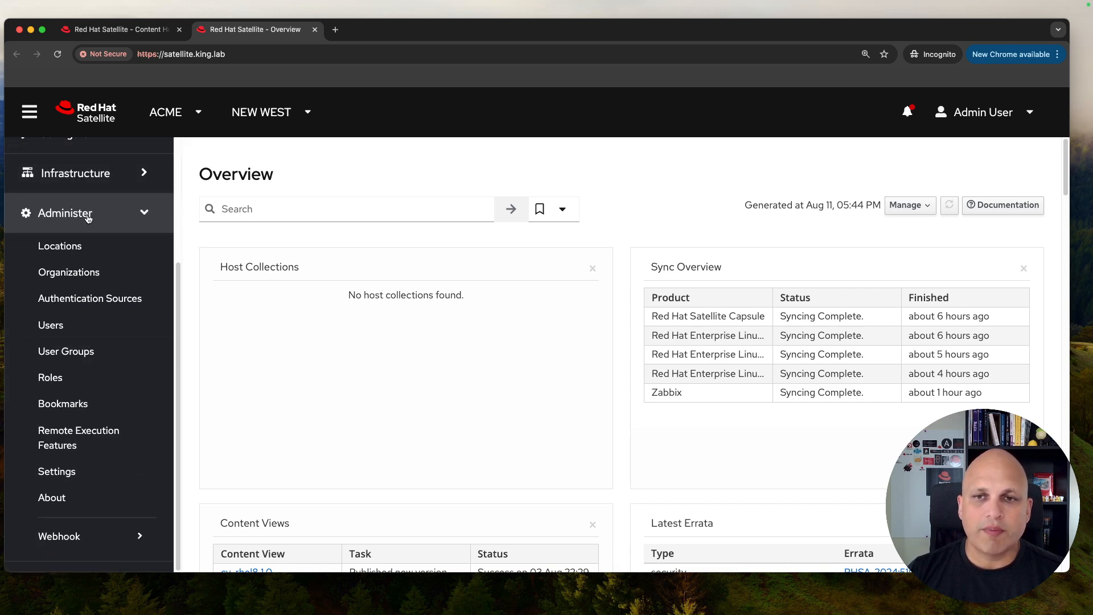
left_click(84, 405)
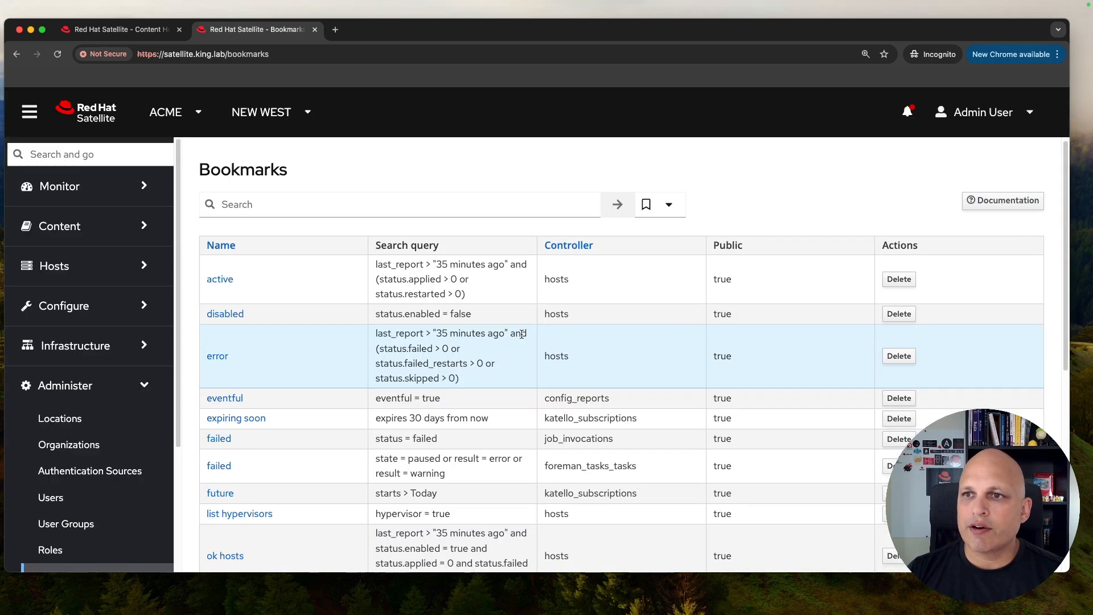
Step: Compare the RHEL8 and RHEL 8 bookmark queries, then delete the duplicate RHEL 8 bookmark
scroll(521, 334, "down", 3)
scroll(521, 334, "down", 5)
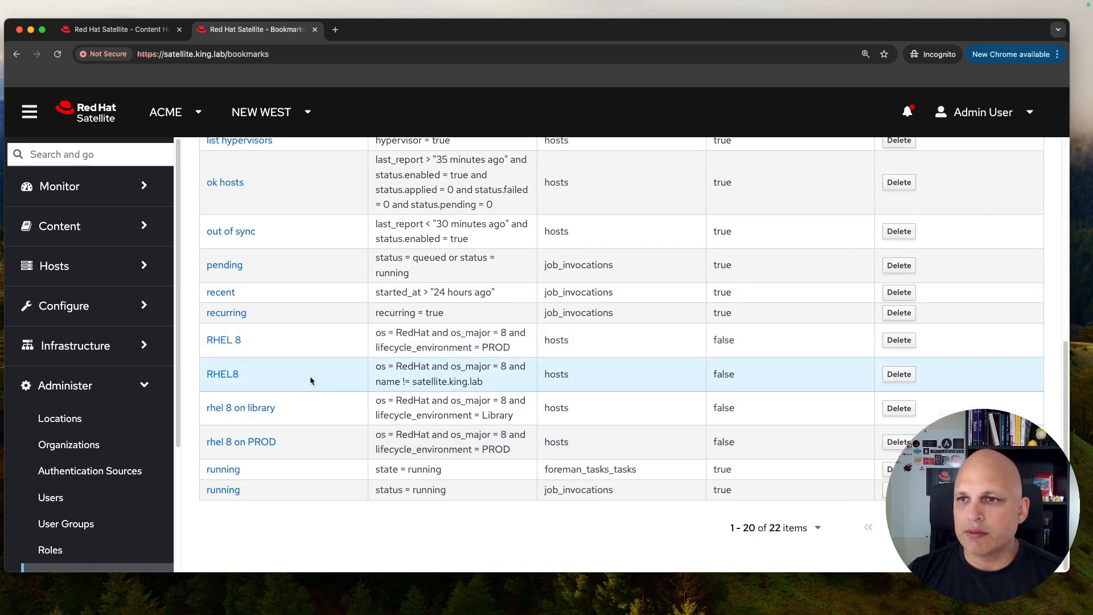
left_click_drag(491, 383, 376, 368)
left_click(436, 381)
left_click_drag(491, 383, 376, 383)
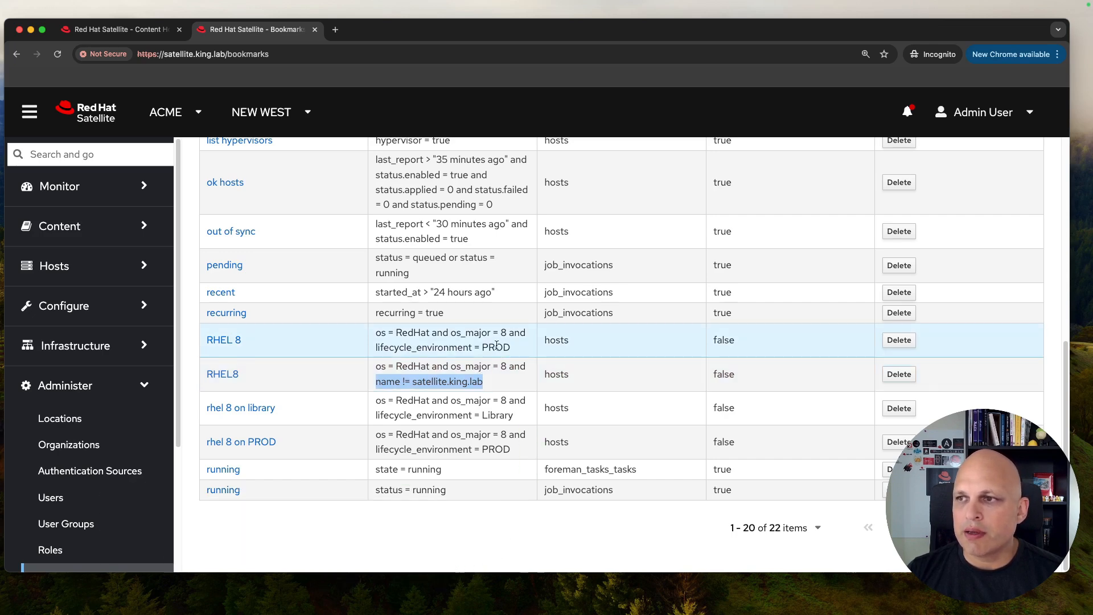
left_click_drag(512, 345, 378, 333)
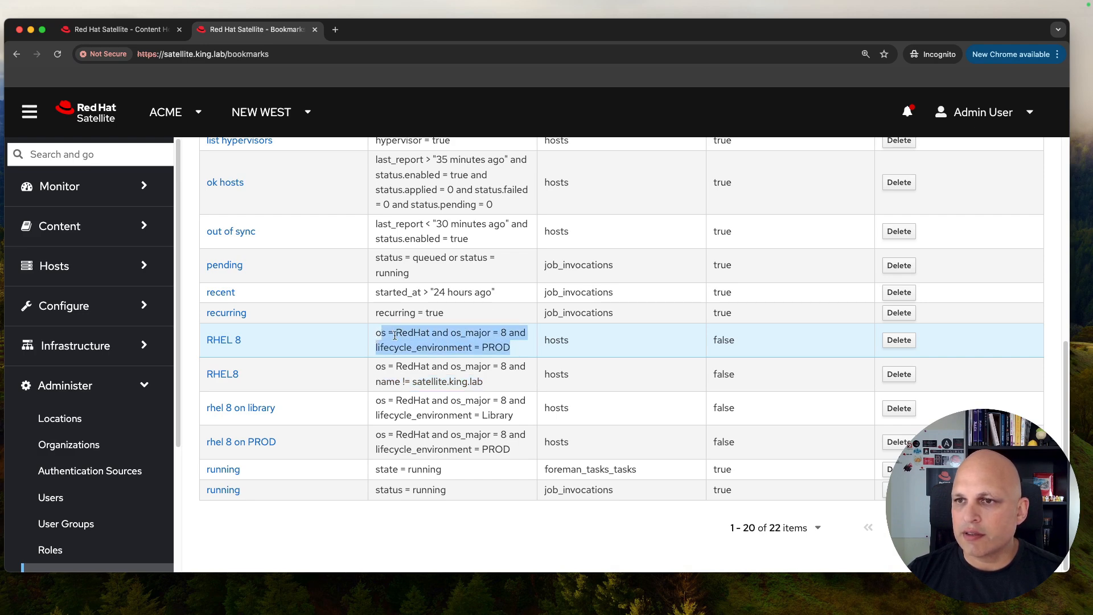
left_click(895, 341)
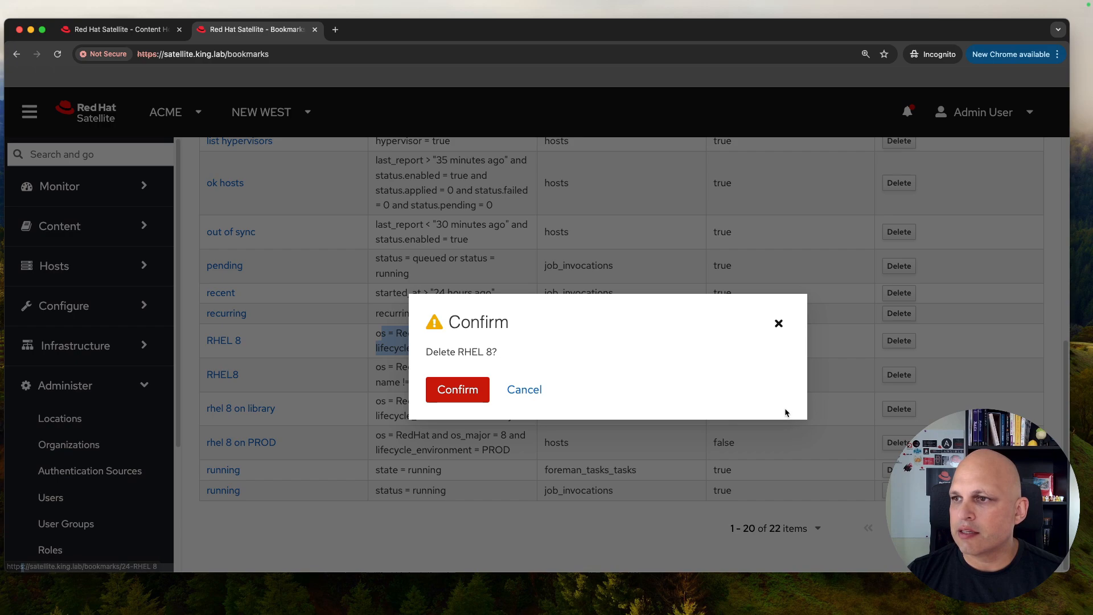
left_click(455, 391)
scroll(478, 399, "down", 6)
scroll(487, 359, "down", 1)
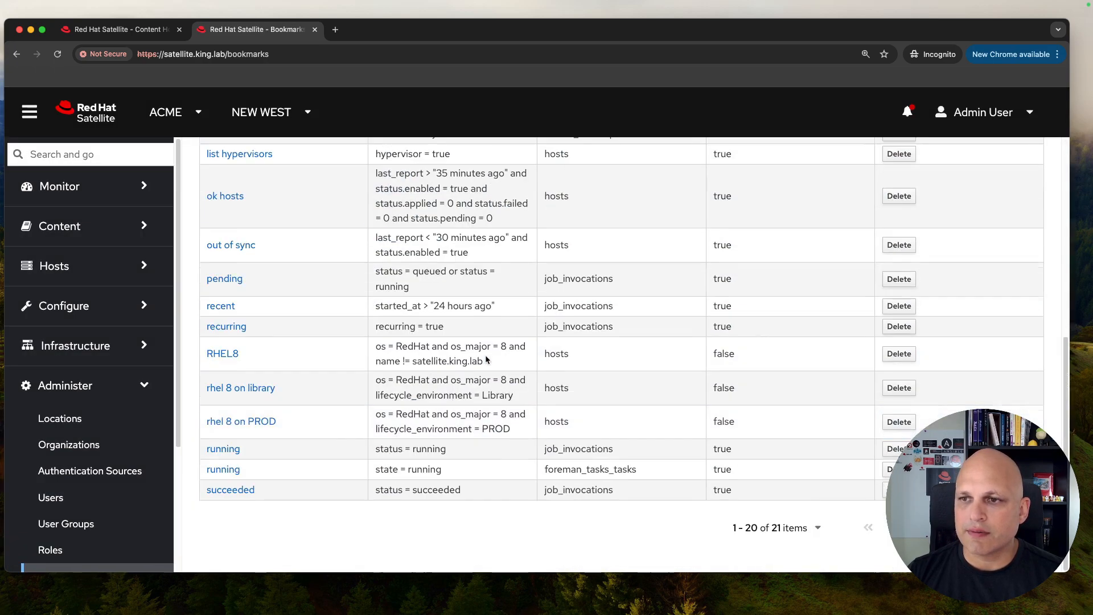
Step: Review the RHEL8 bookmark and its name != satellite.king.lab condition
left_click(224, 354)
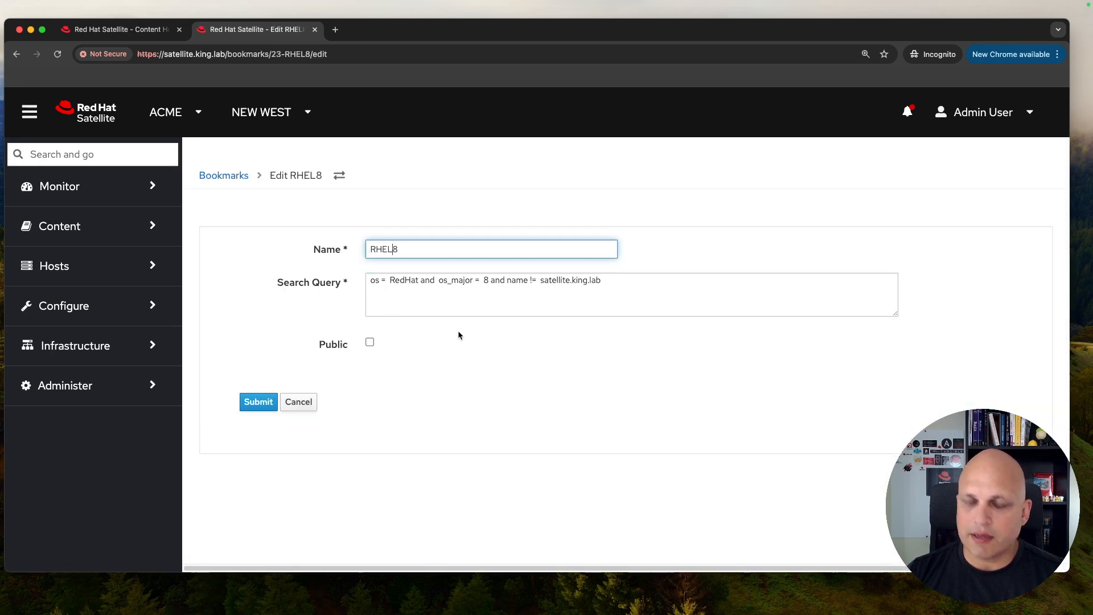
left_click(258, 403)
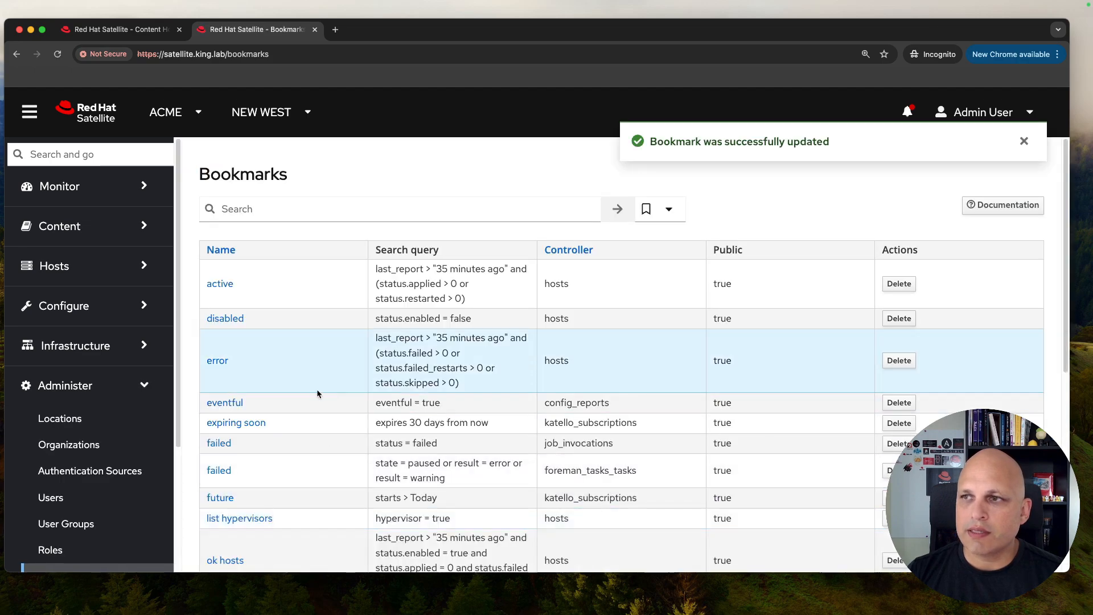
scroll(317, 388, "down", 6)
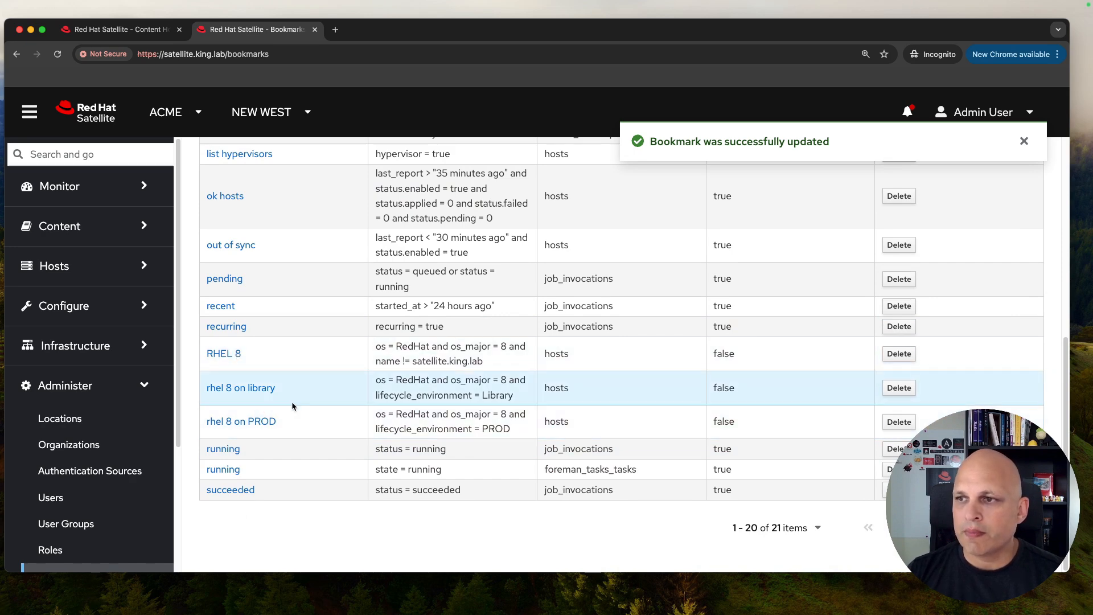
left_click_drag(485, 360, 511, 346)
key("super+c")
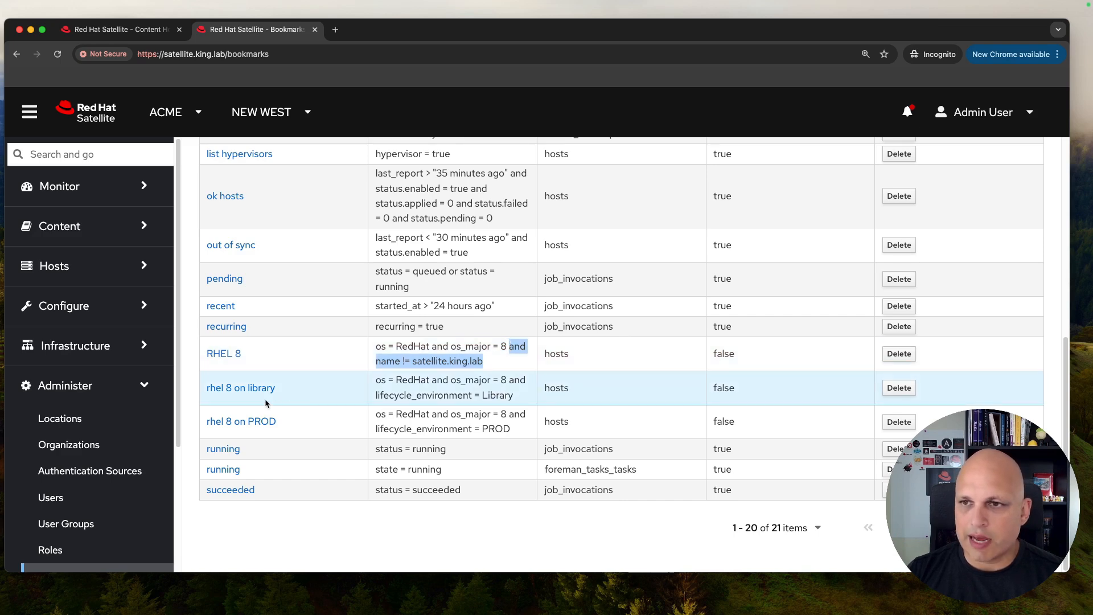
Step: Add the satellite.king.lab exclusion to the library bookmark and rename it 'RHEL 8 on Library'
left_click(254, 389)
left_click(625, 308)
key("super+v")
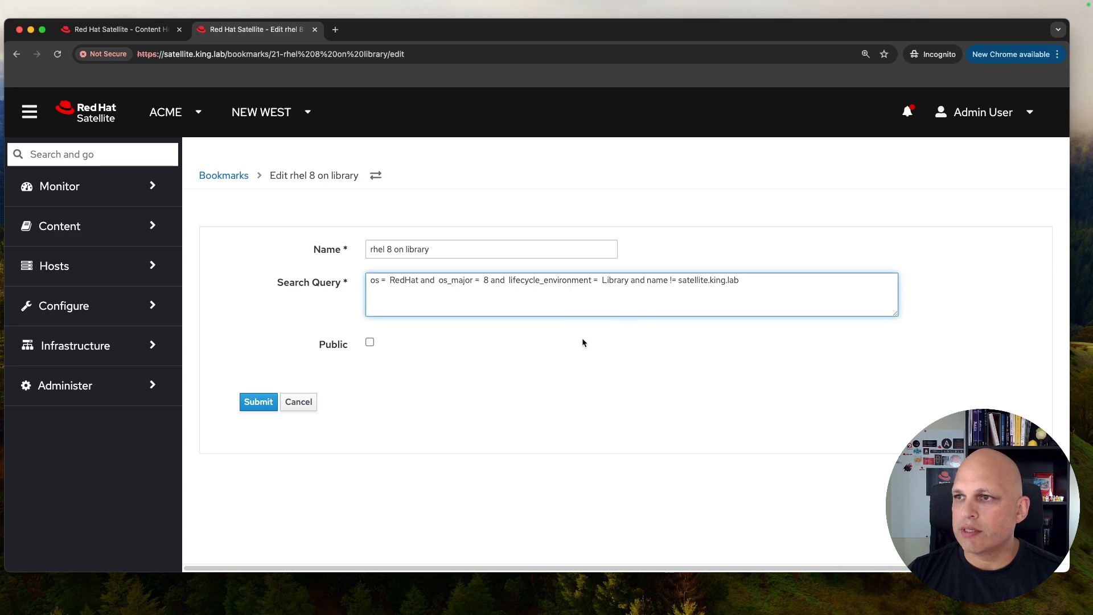
left_click(385, 249)
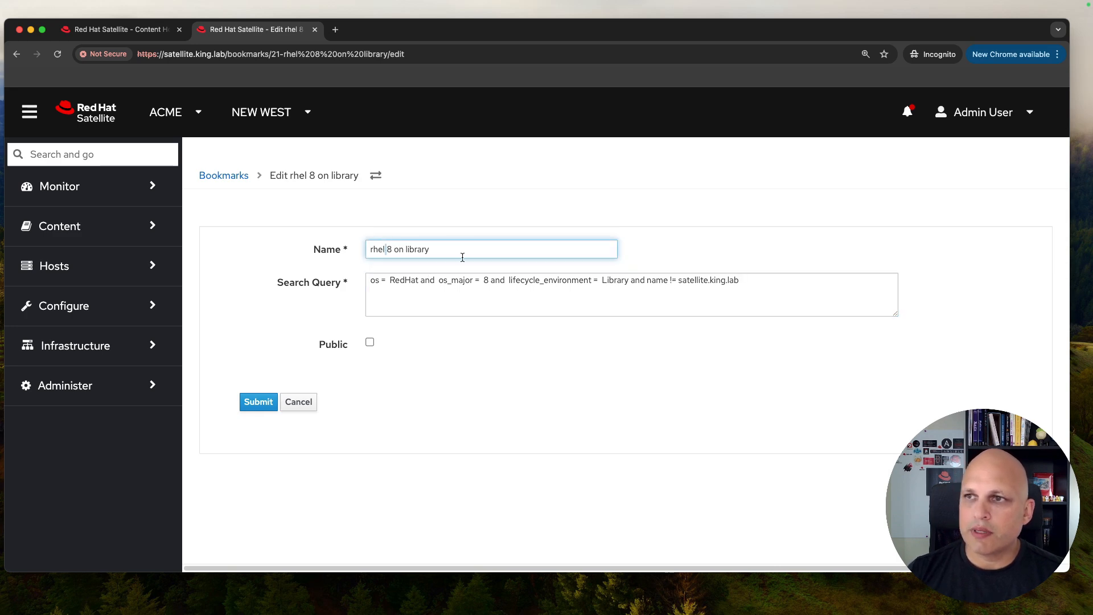
double_click(384, 249)
key("BackSpace")
type("RHEL")
left_click(415, 249)
key("BackSpace")
type("L")
key("Return")
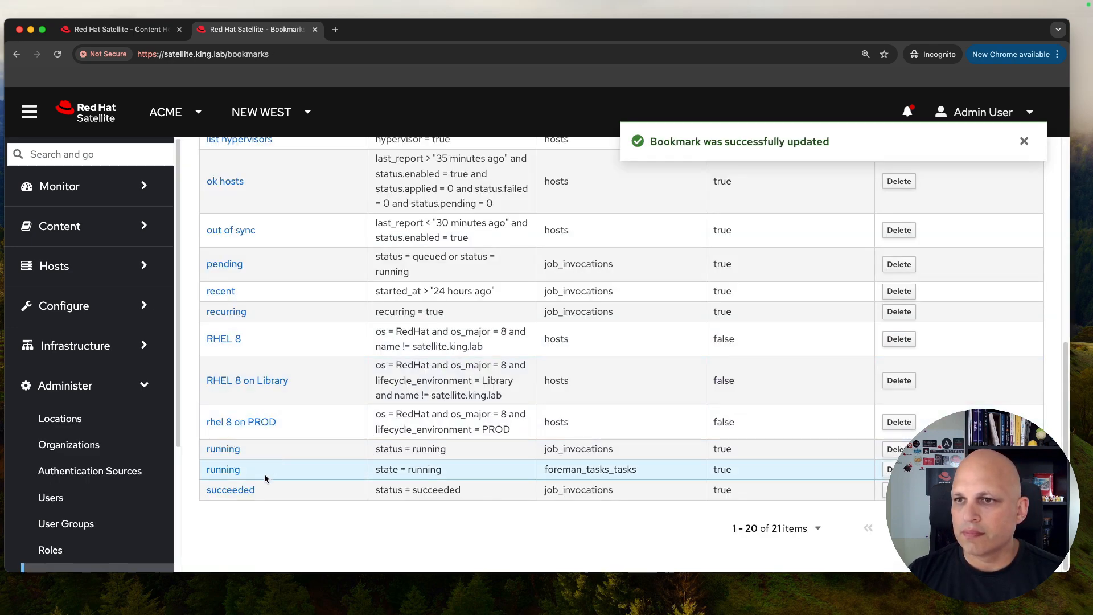
Step: Add the satellite.king.lab exclusion to the PROD bookmark and rename it 'RHEL 8 on PROD'
left_click(261, 425)
left_click(654, 285)
key("super+v")
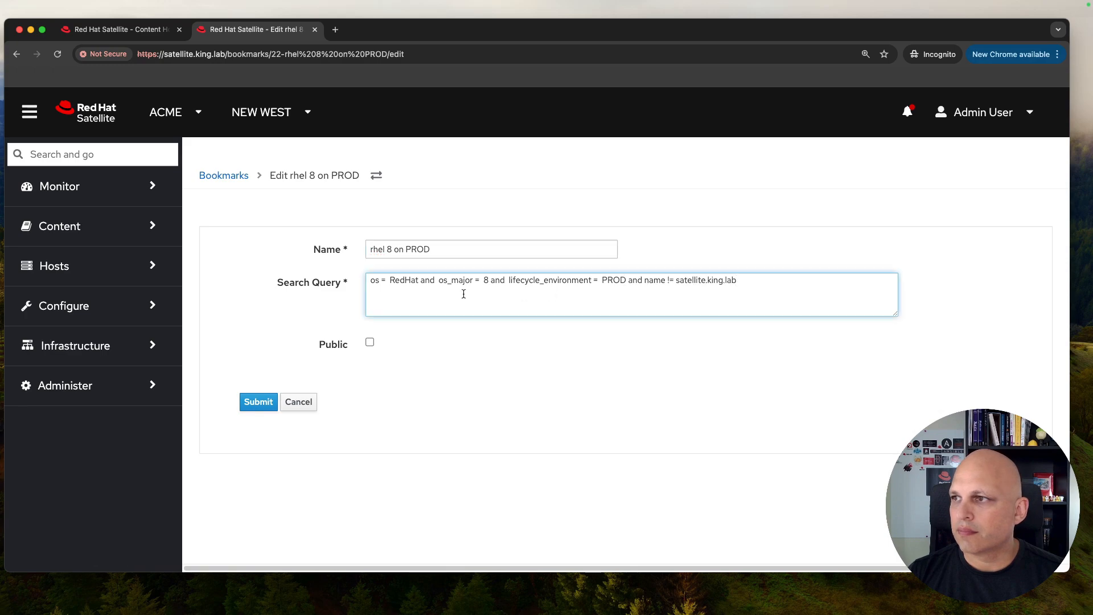
double_click(379, 249)
type("RHEL")
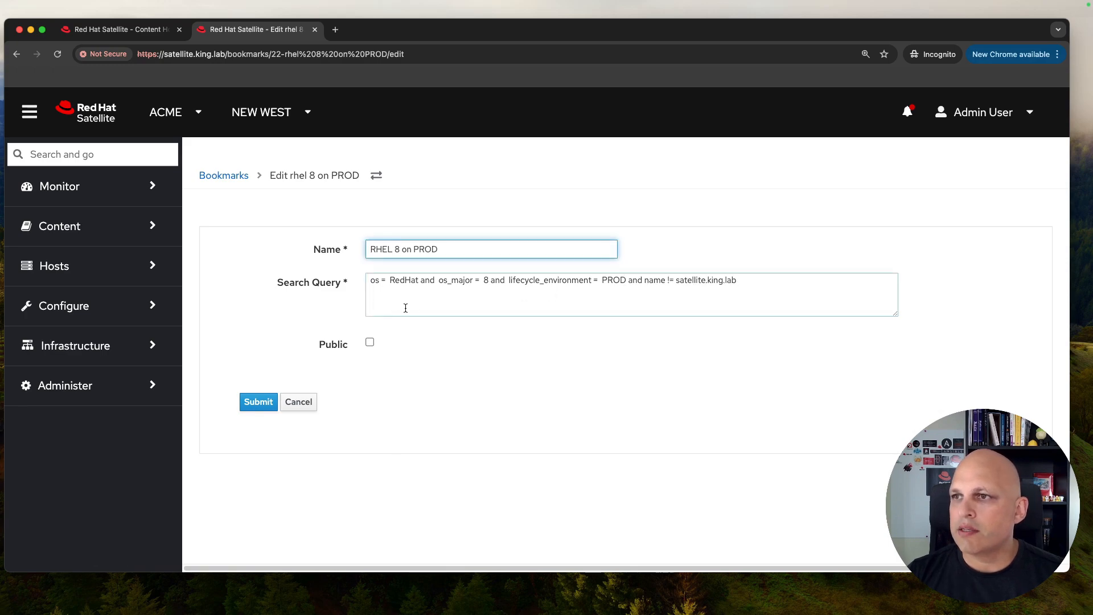
key("Return")
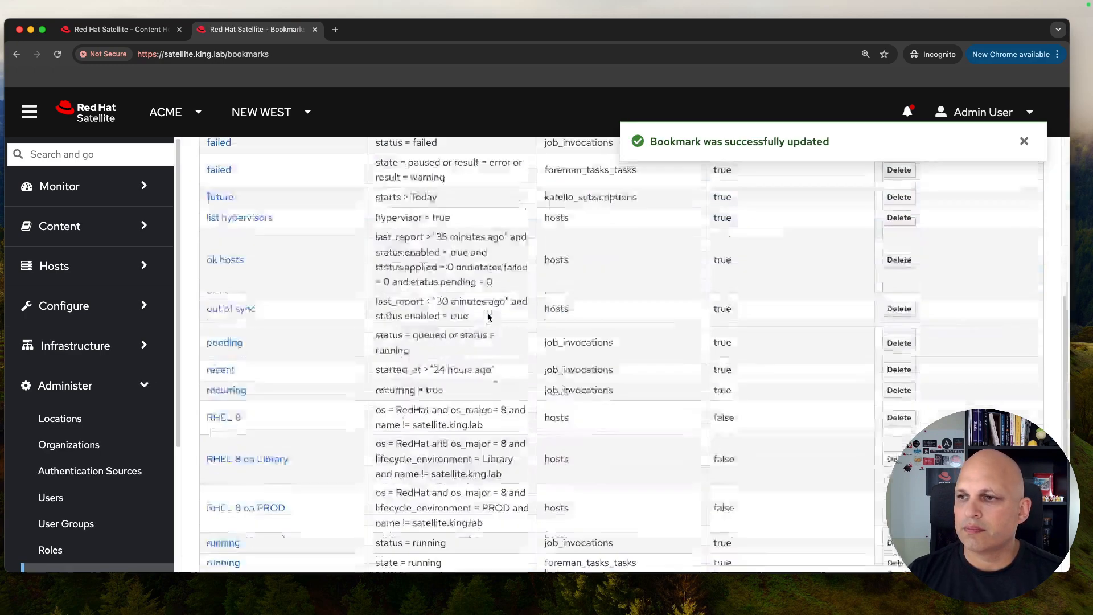
scroll(488, 317, "down", 3)
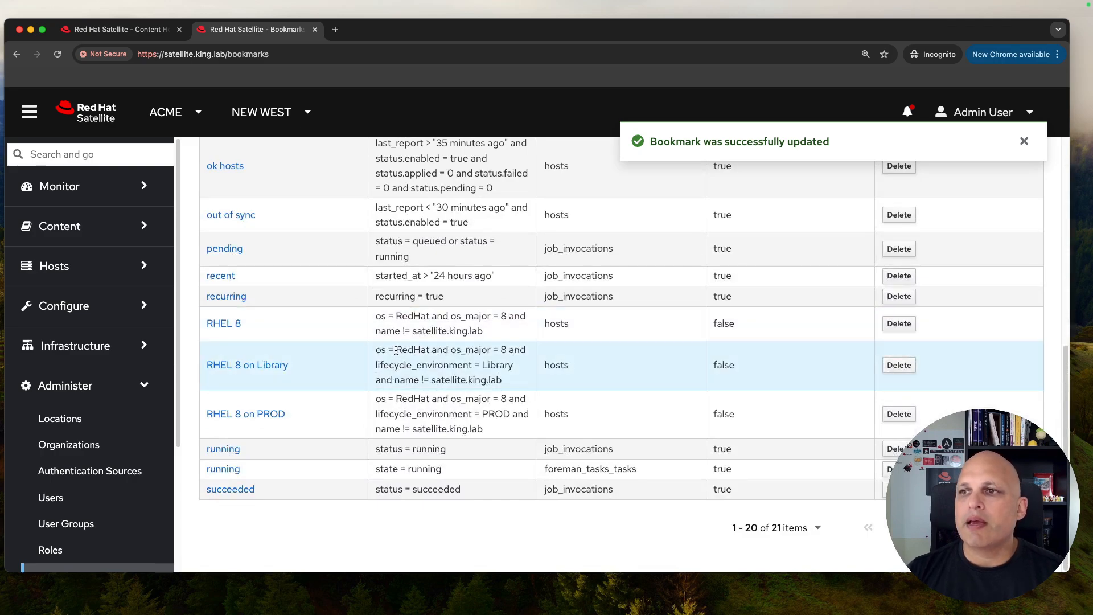
scroll(396, 350, "up", 5)
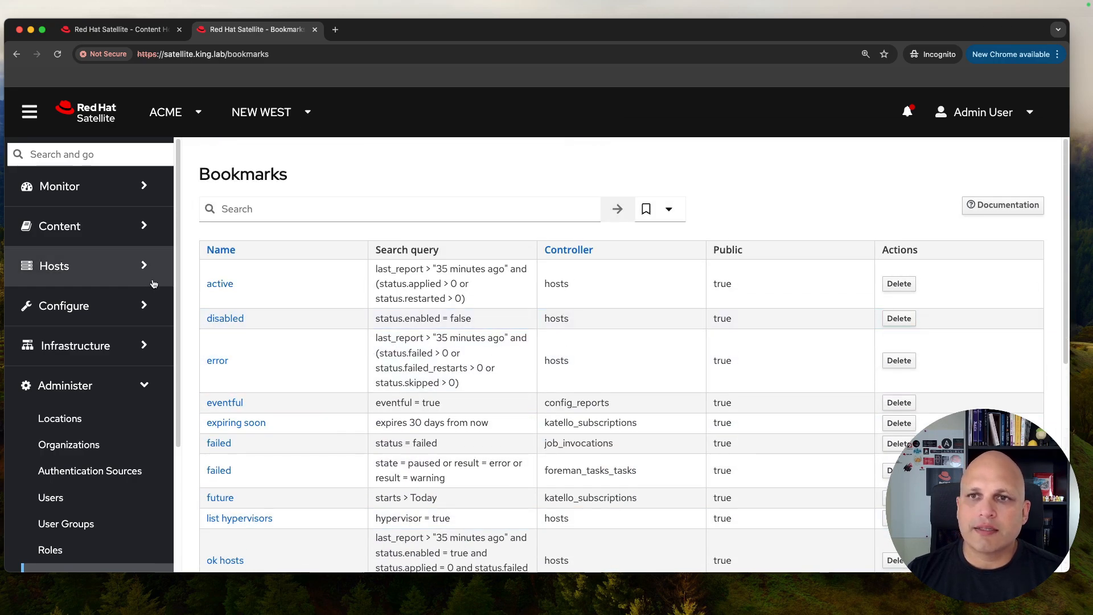
Step: Back on Content Hosts, clear the filter and run the RHEL 8 bookmark search
left_click(119, 29)
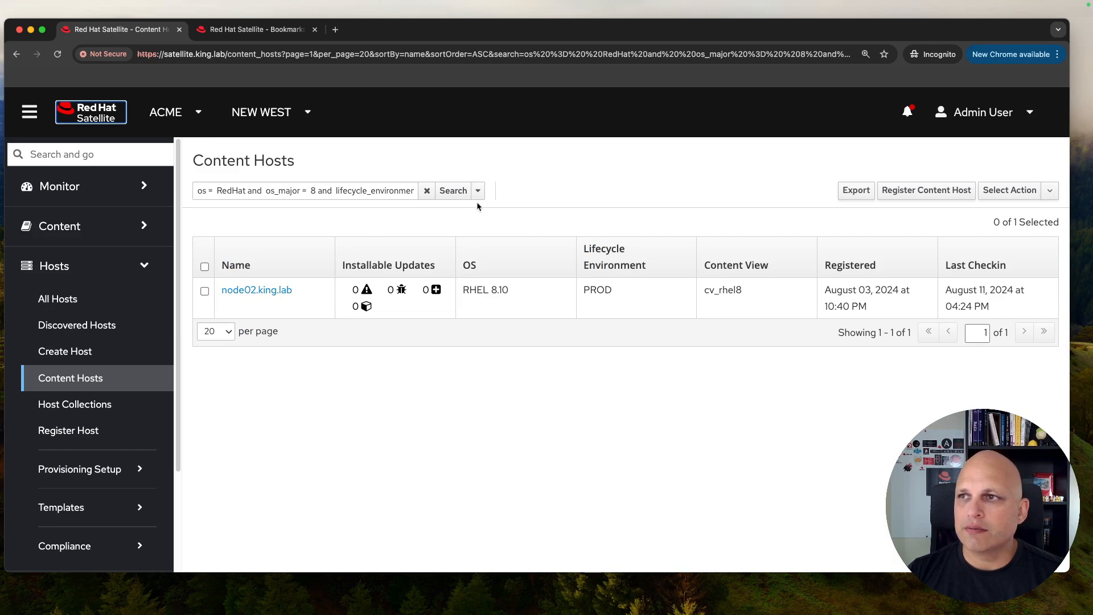
left_click(468, 192)
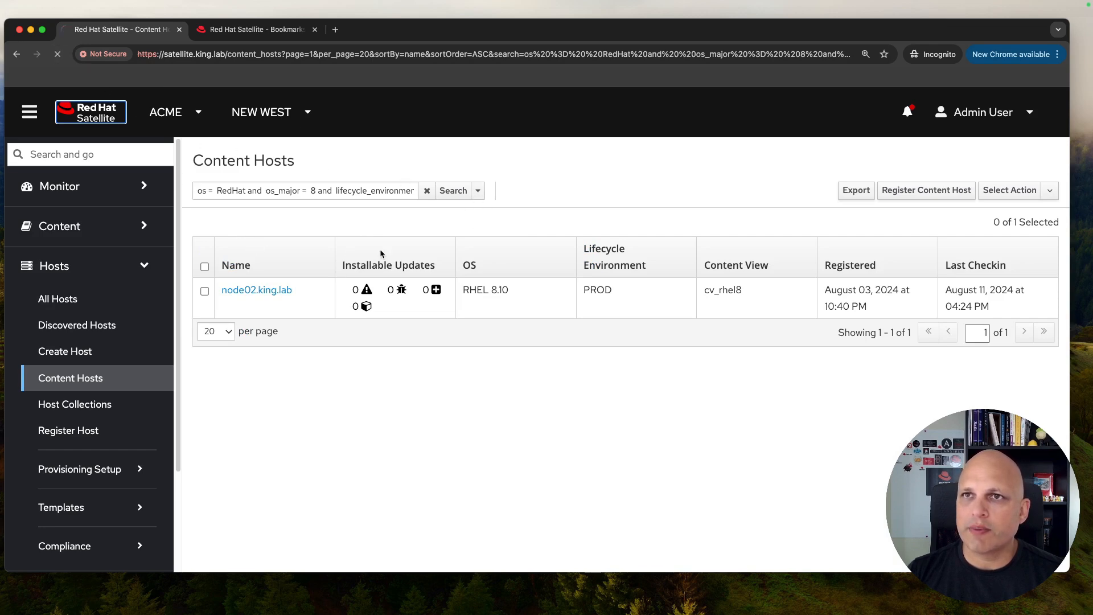
left_click(427, 191)
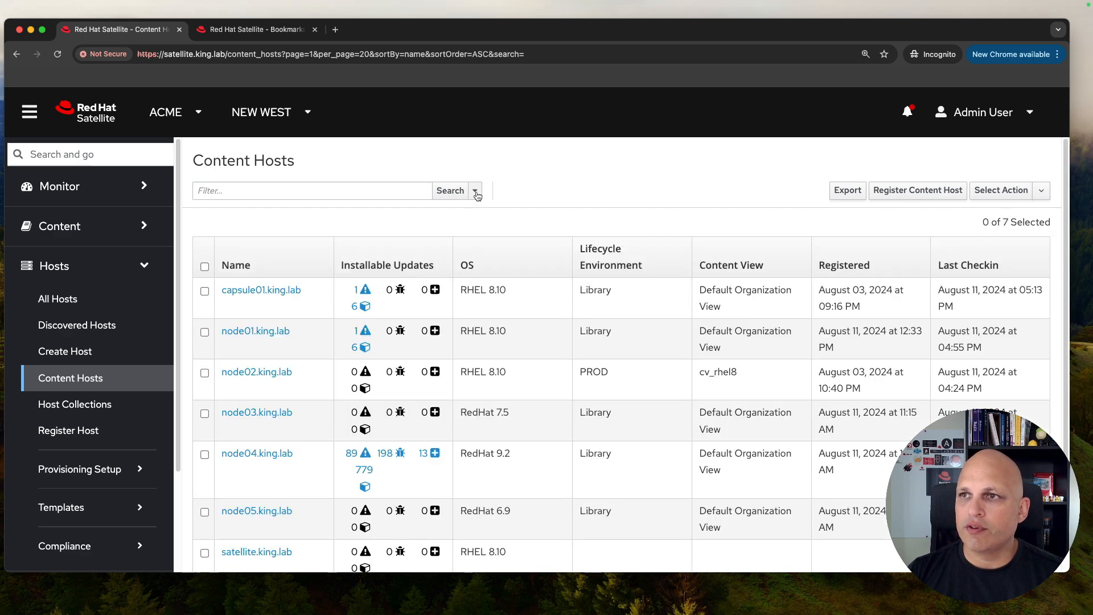
left_click(476, 192)
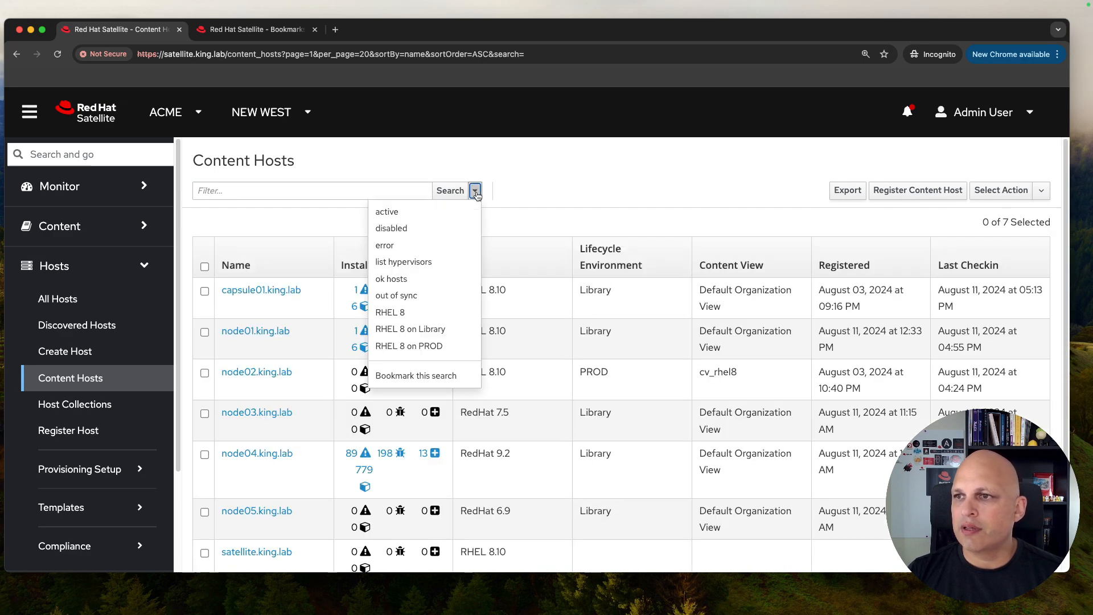
left_click(435, 314)
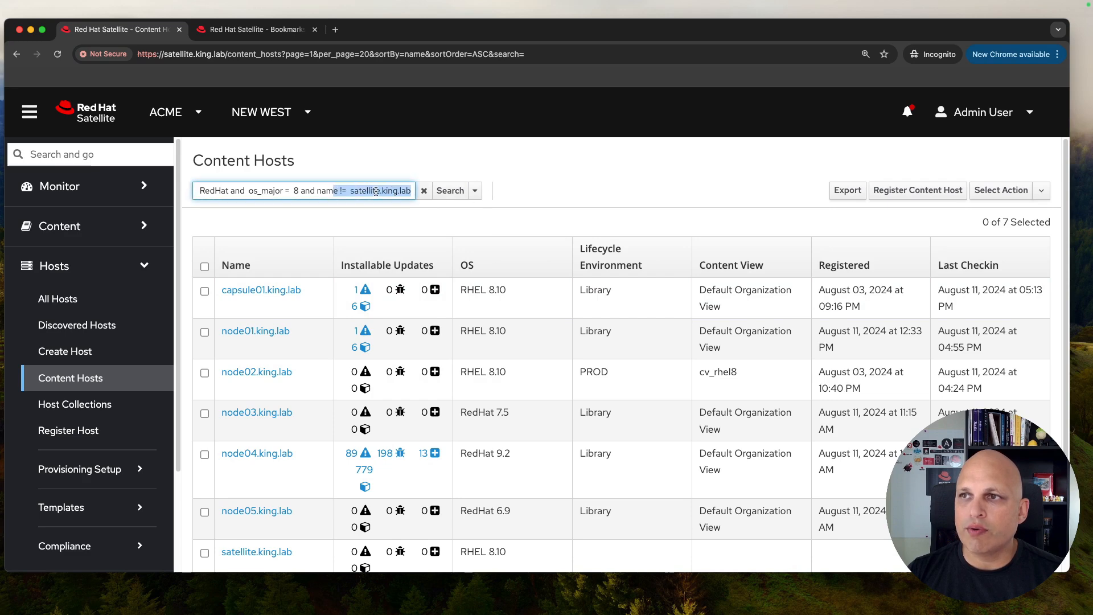
left_click(453, 192)
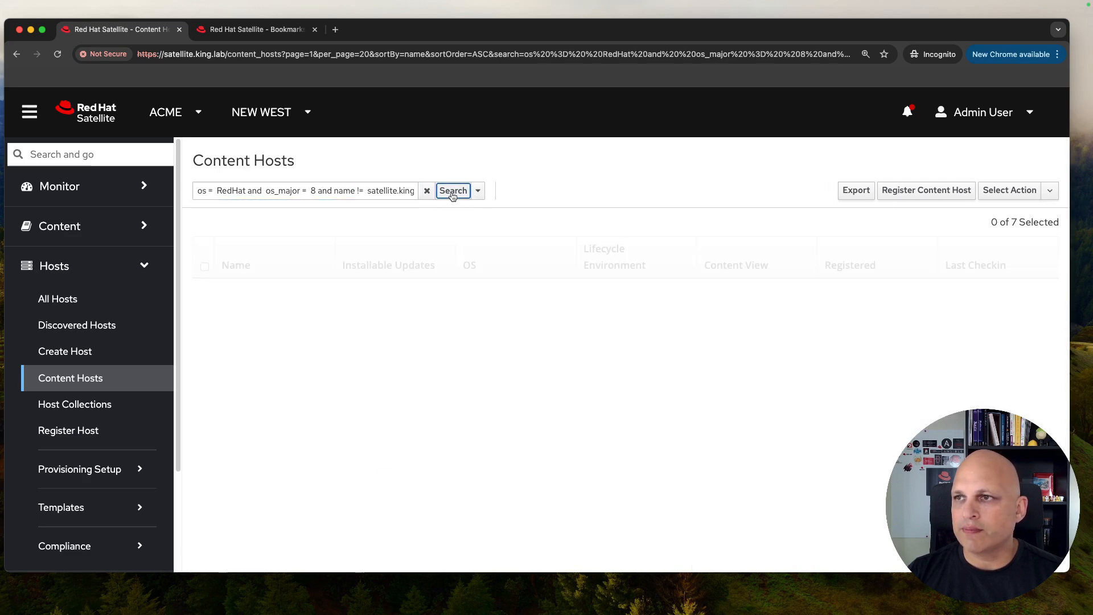
Step: Run the RHEL 8 on Library, RHEL 8 on PROD, then RHEL 8 bookmark searches in turn
left_click(479, 191)
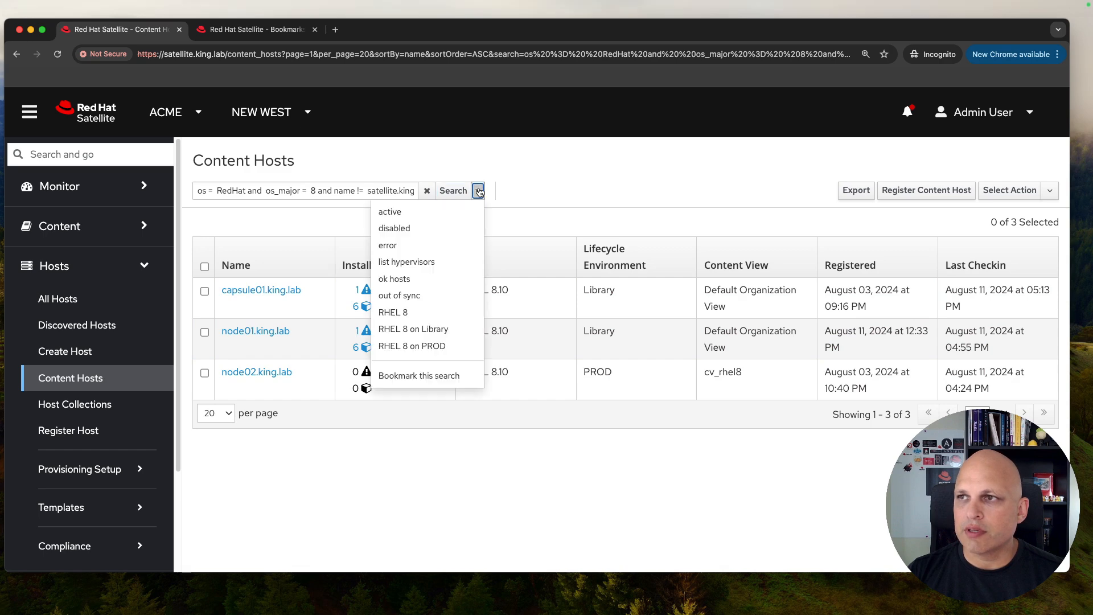
left_click(445, 330)
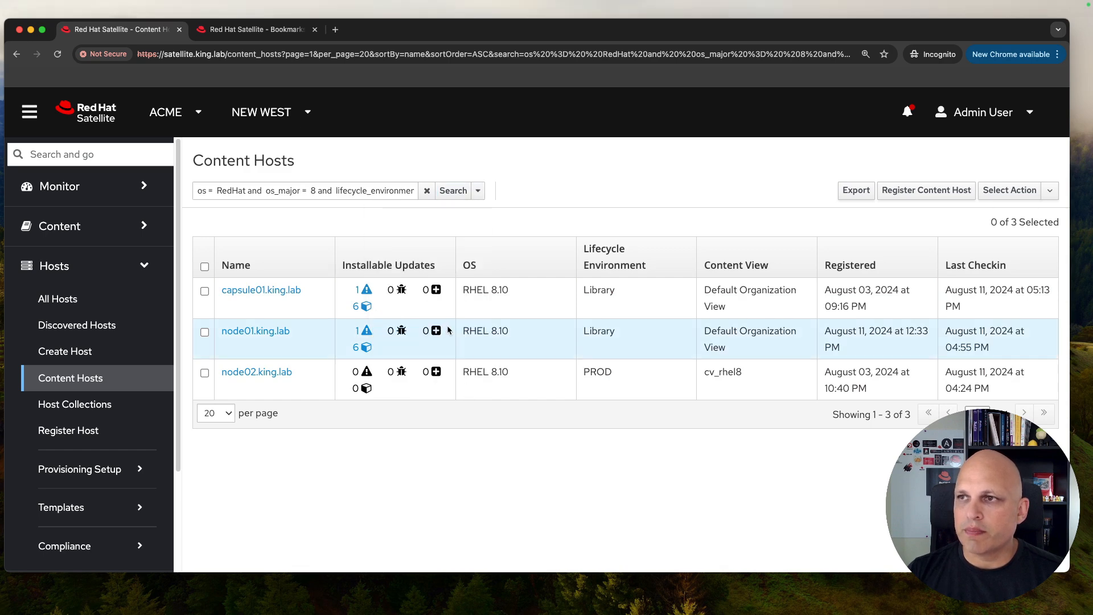
left_click(459, 192)
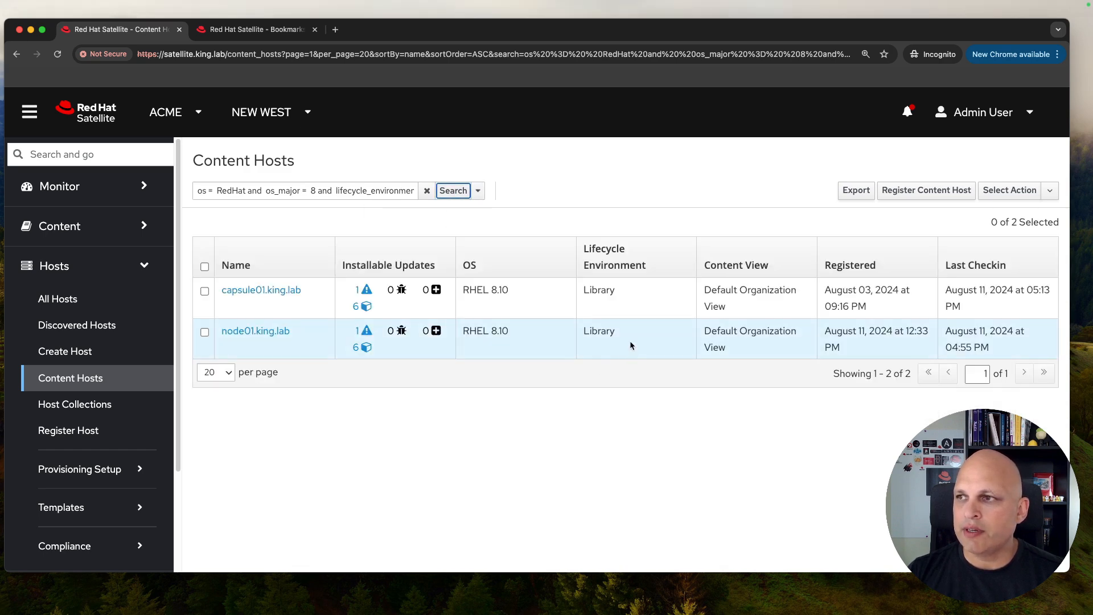
left_click(479, 191)
left_click(448, 347)
left_click(451, 195)
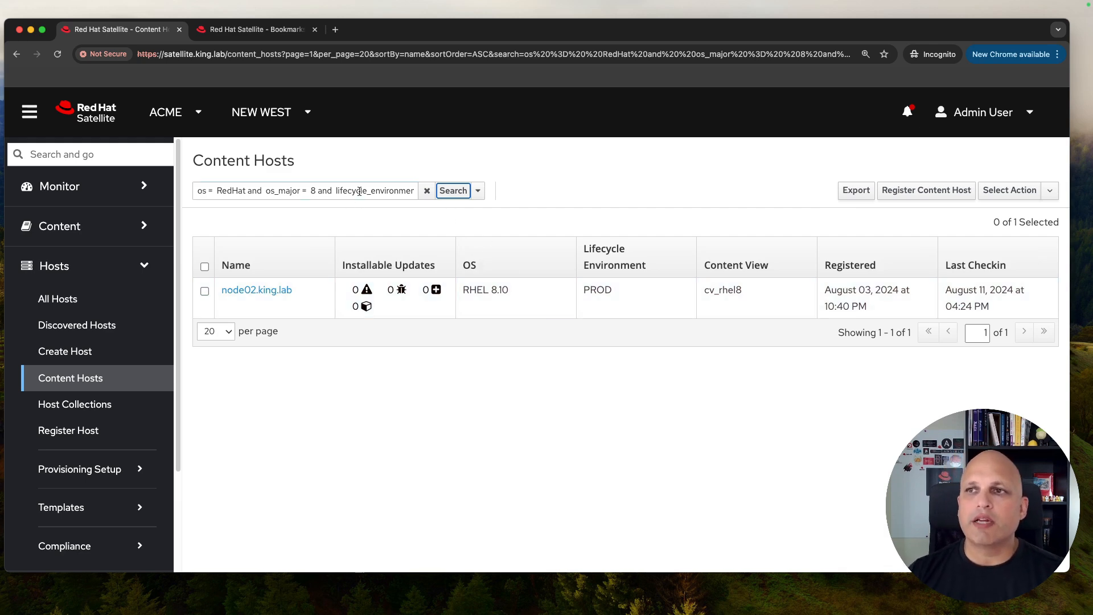
left_click(479, 190)
left_click(393, 298)
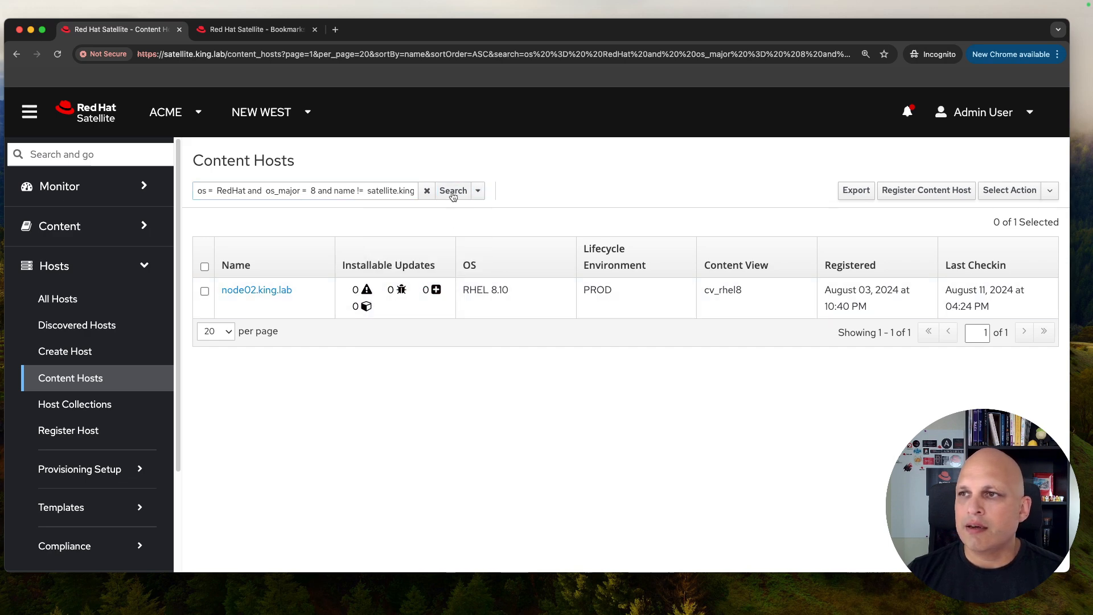
left_click(452, 192)
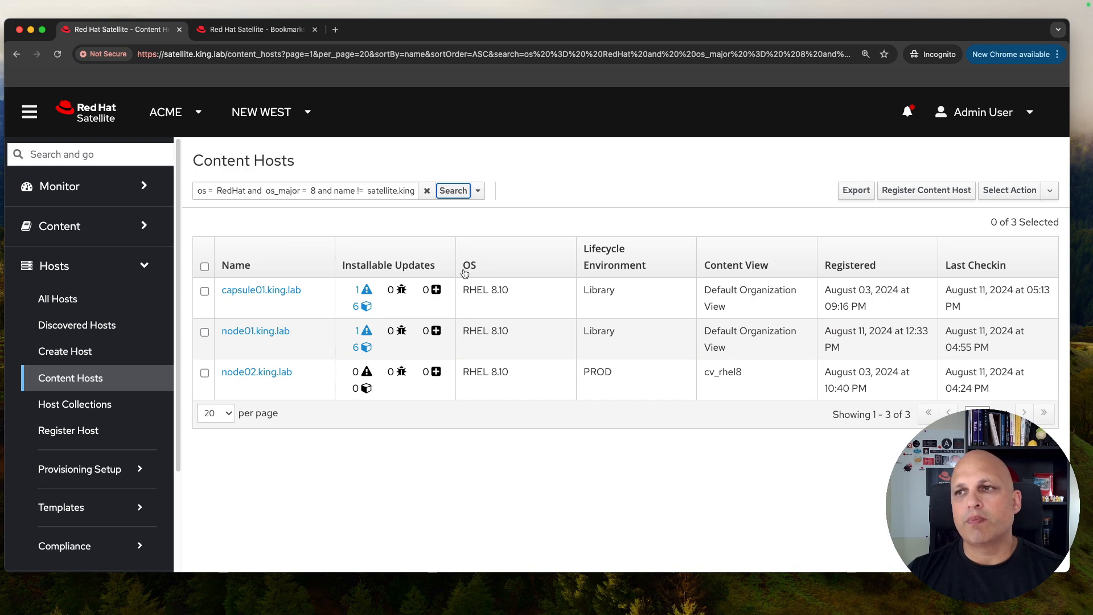
Step: Try extending the query with 'or', remove it again, and rerun the RHEL 8 search
left_click(289, 192)
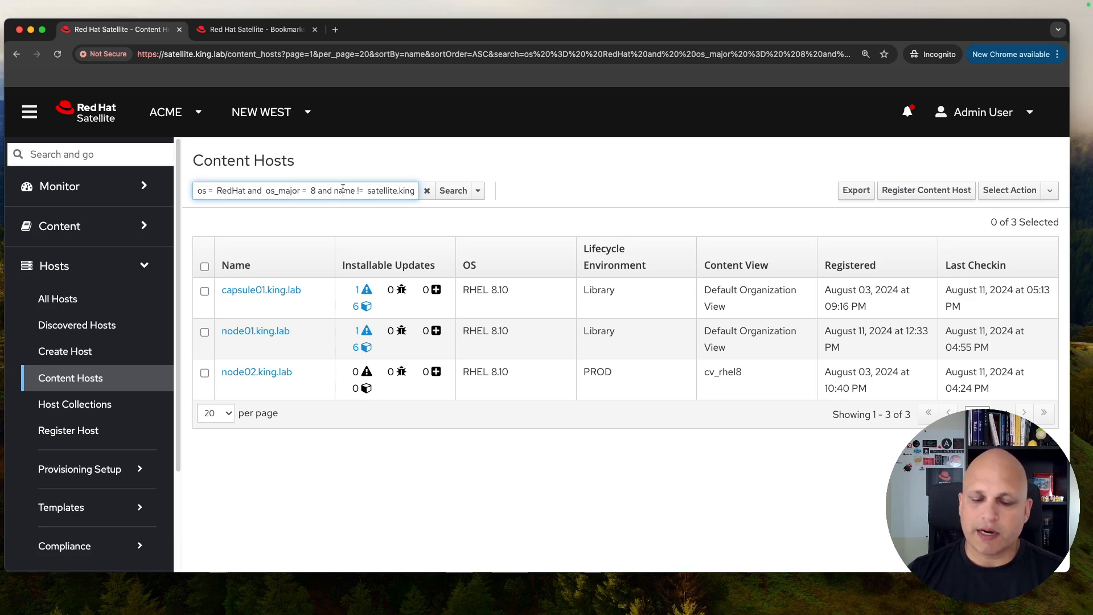
type(".lab")
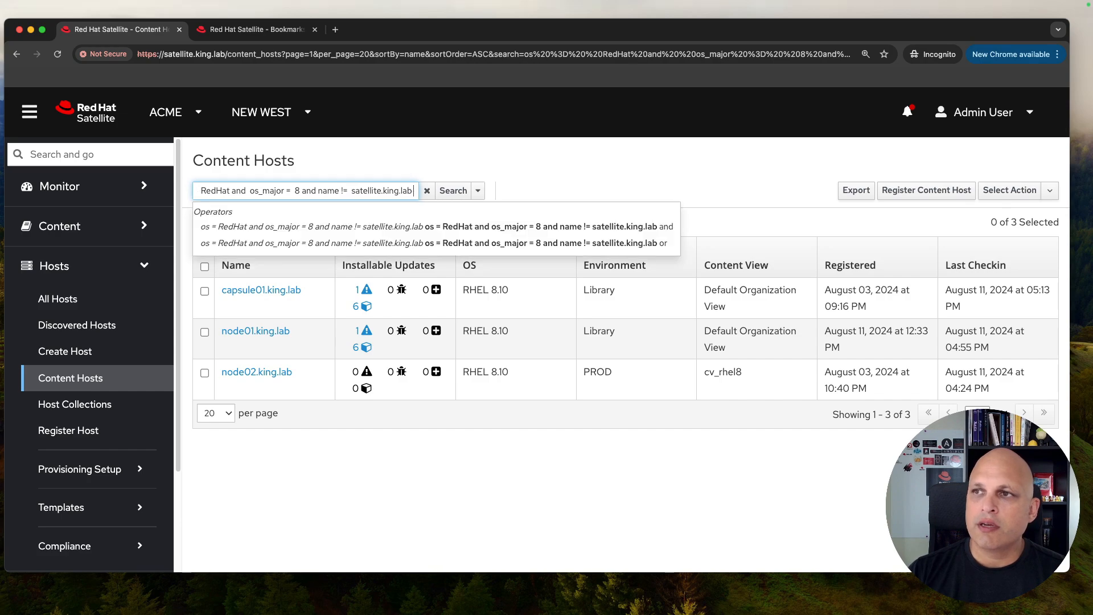
type(" or")
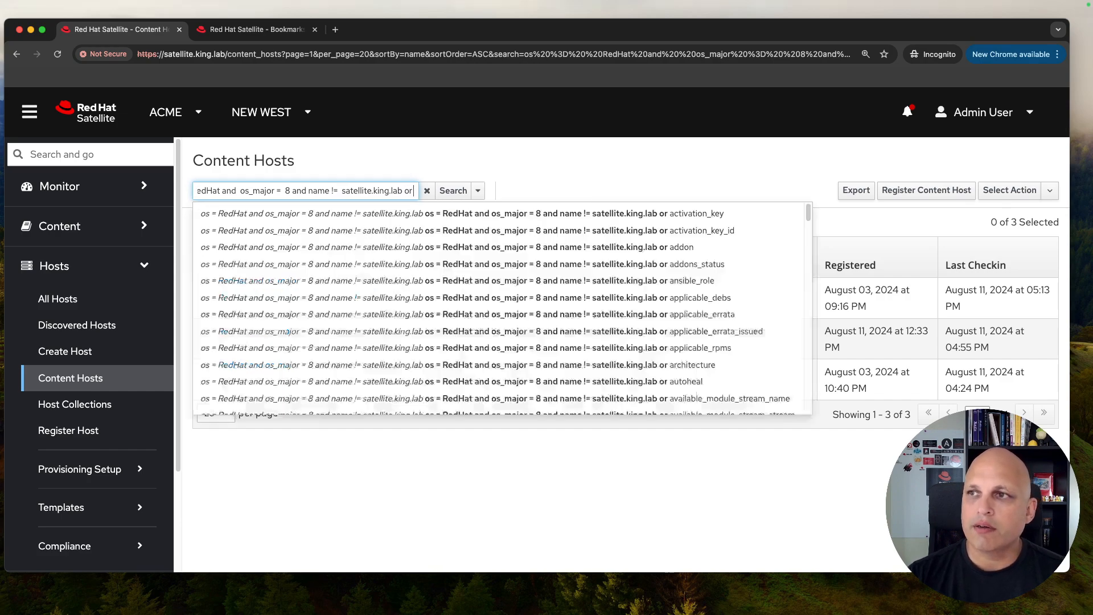
key("Down")
key("Down")
key("Down")
key("Down")
key("Down")
key("Down")
key("Down")
key("Down")
key("Down")
key("Down")
key("Down")
key("Down")
key("Down")
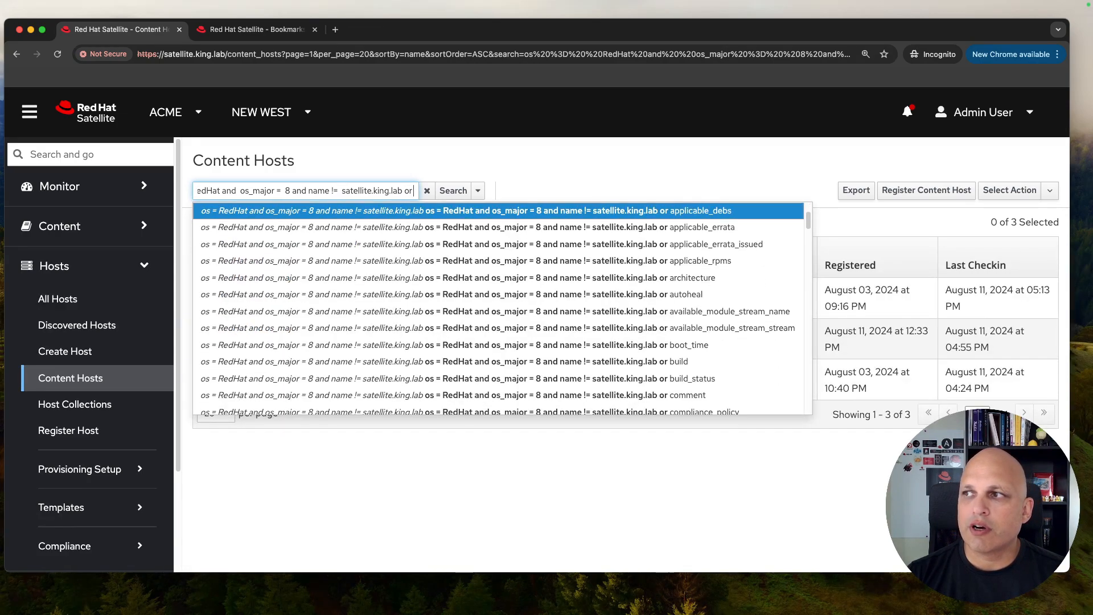
key("Down")
key("Down")
key("Down")
key("Down")
key("Down")
key("Down")
key("Down")
key("Down")
key("Down")
key("Down")
key("Down")
key("Down")
key("Down")
key("Down")
key("Down")
key("Down")
key("Down")
key("Down")
key("Down")
key("Down")
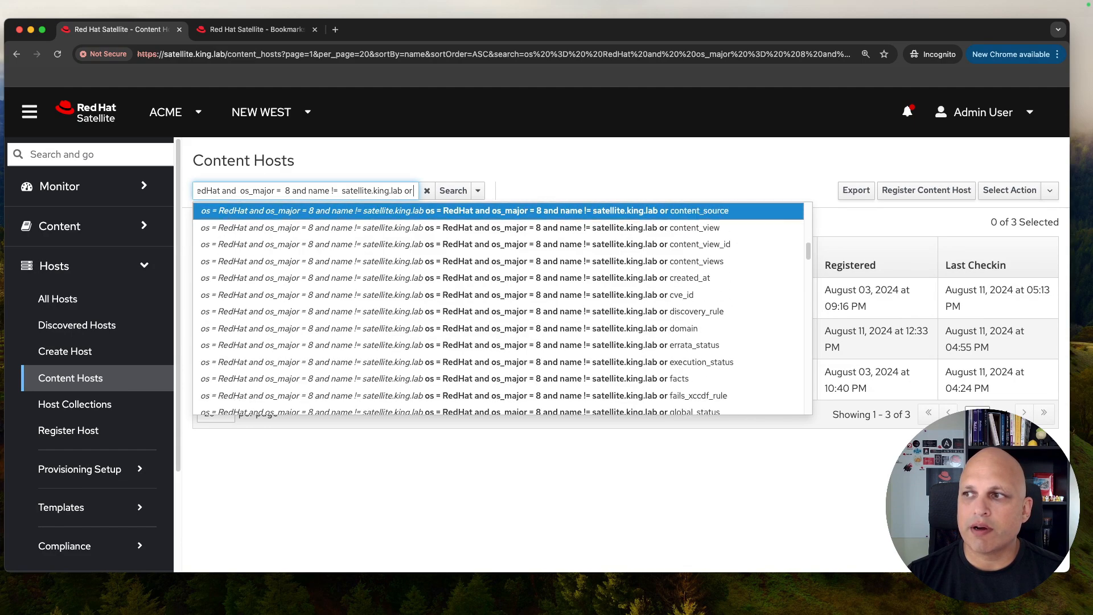
key("Down")
key("Down")
key("Down")
key("Down")
key("Down")
key("Down")
key("Down")
key("Down")
key("Down")
key("Down")
key("Down")
key("Down")
key("Down")
key("Down")
key("Down")
key("Down")
key("Down")
key("Down")
key("Down")
key("Down")
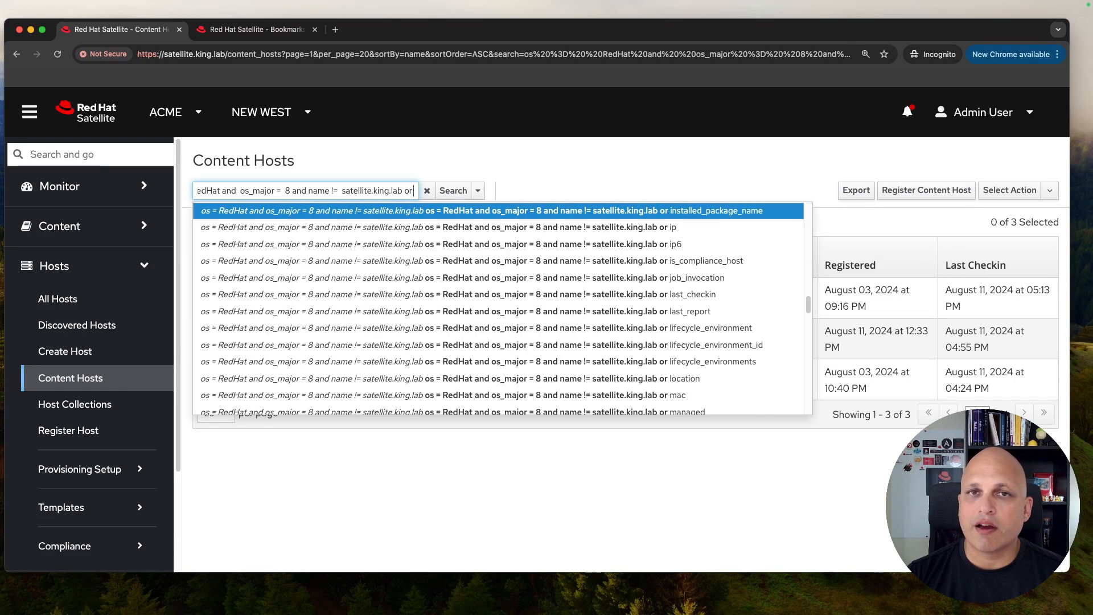
key("Escape")
key("BackSpace")
key("BackSpace")
key("BackSpace")
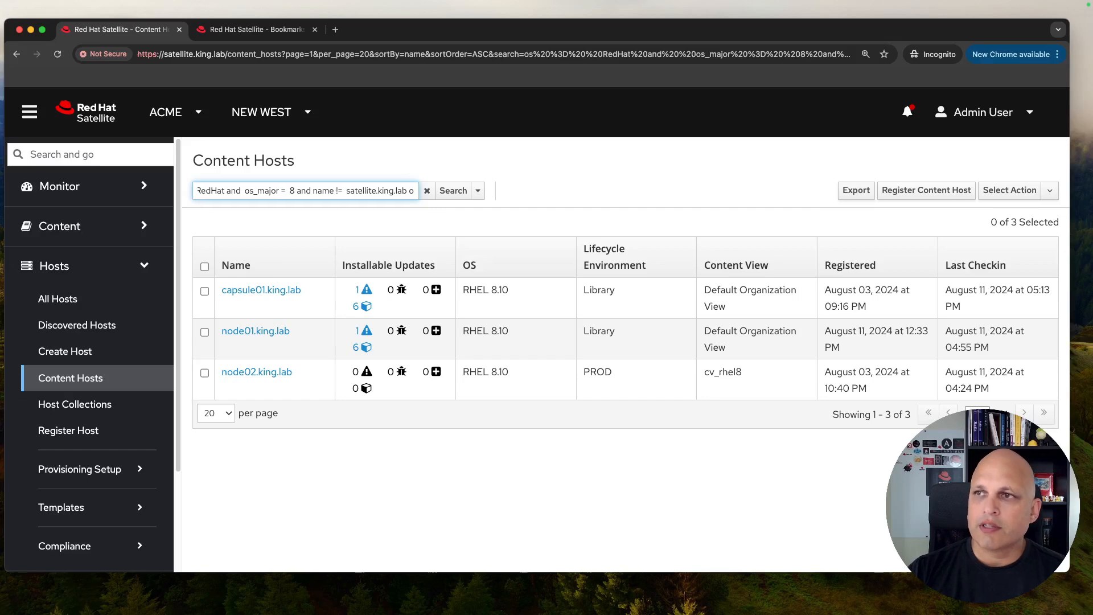
left_click(450, 194)
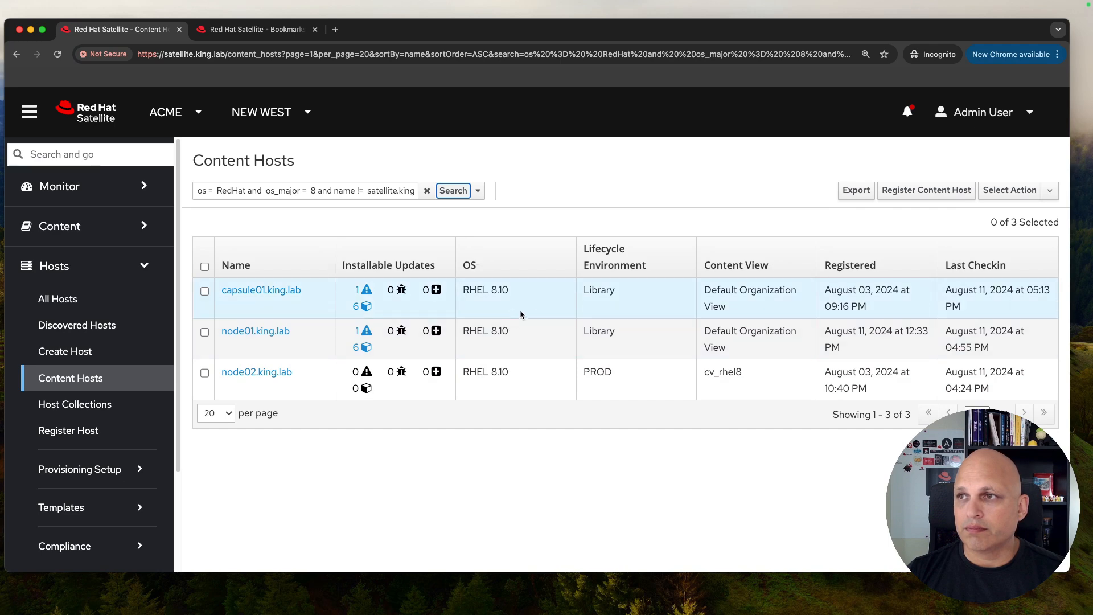
Step: Select the full RHEL 8 search query and shrink the browser to reveal the terminal
double_click(369, 193)
triple_click(369, 193)
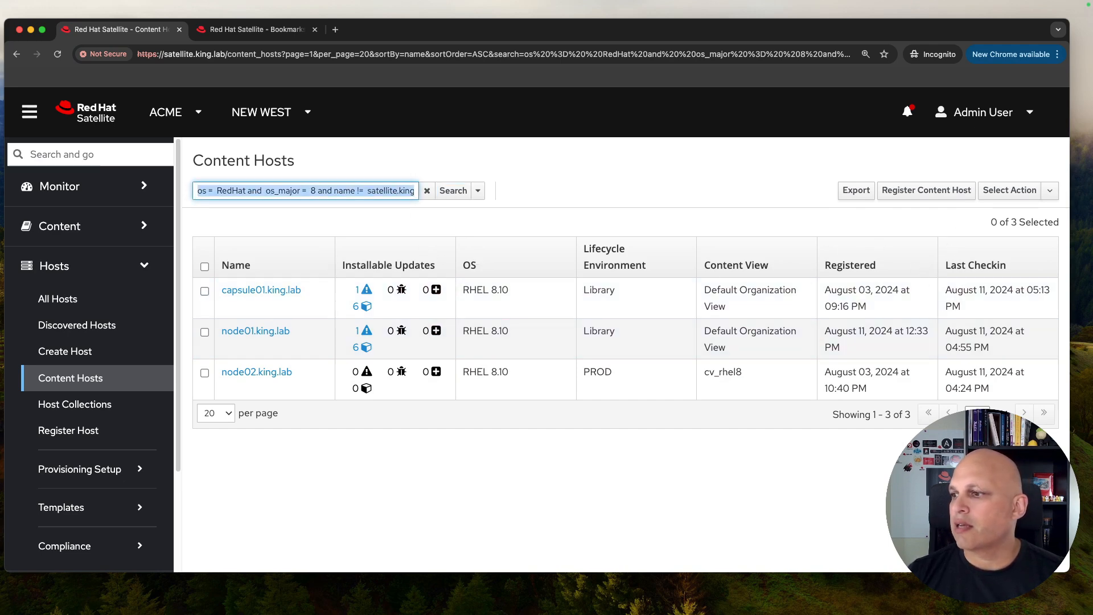
left_click_drag(1070, 192, 977, 192)
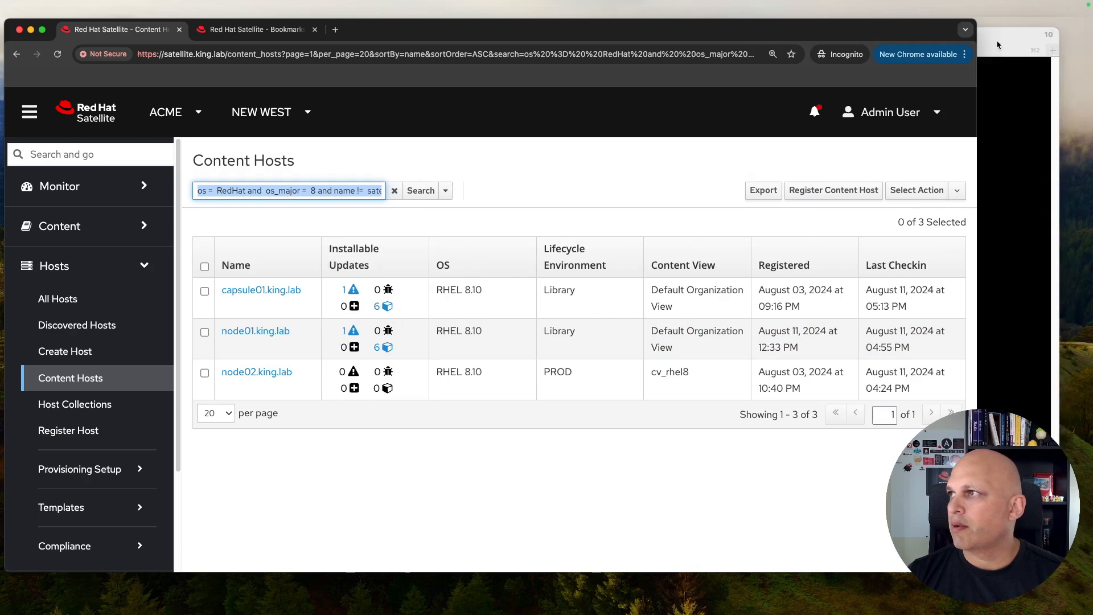
Step: Run 'hammer --csv host list' in the root@satellite terminal to list all seven hosts
left_click(998, 38)
key("super+Tab")
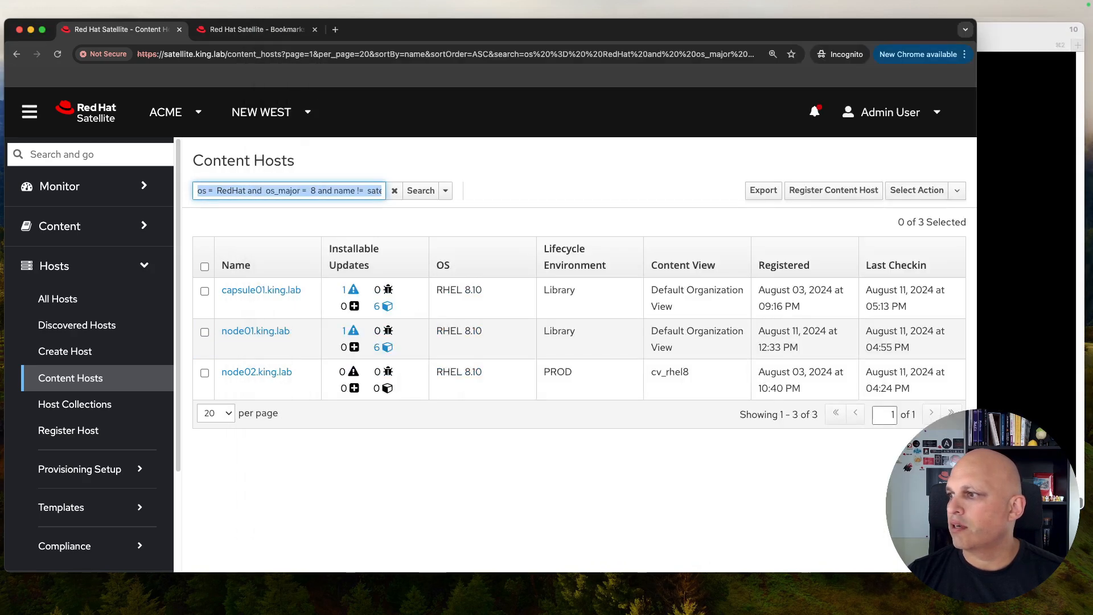
key("super+Tab")
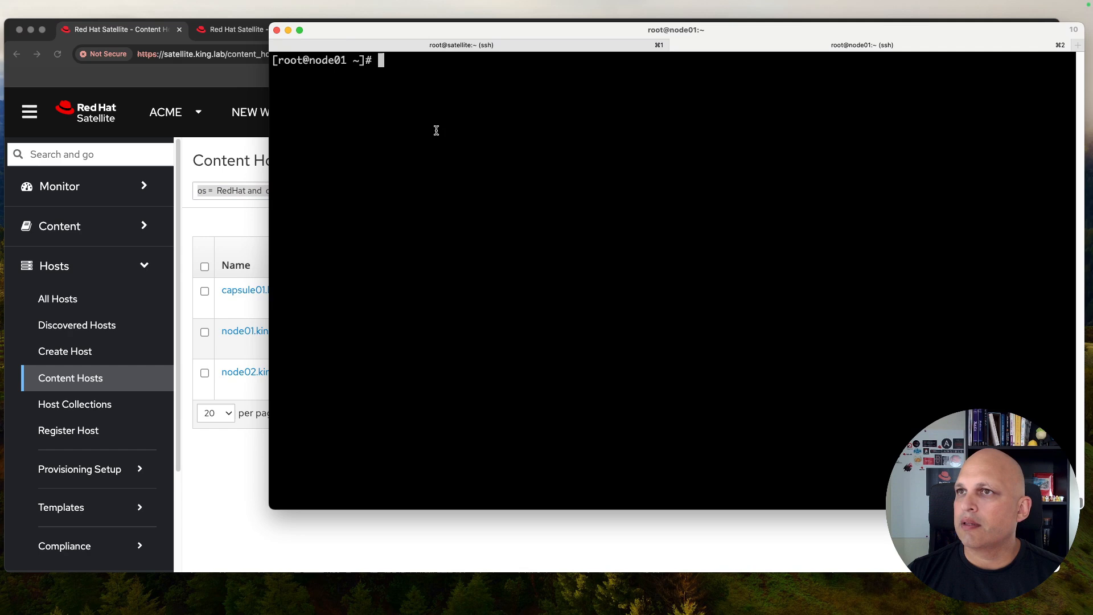
left_click(485, 47)
type("hammer ")
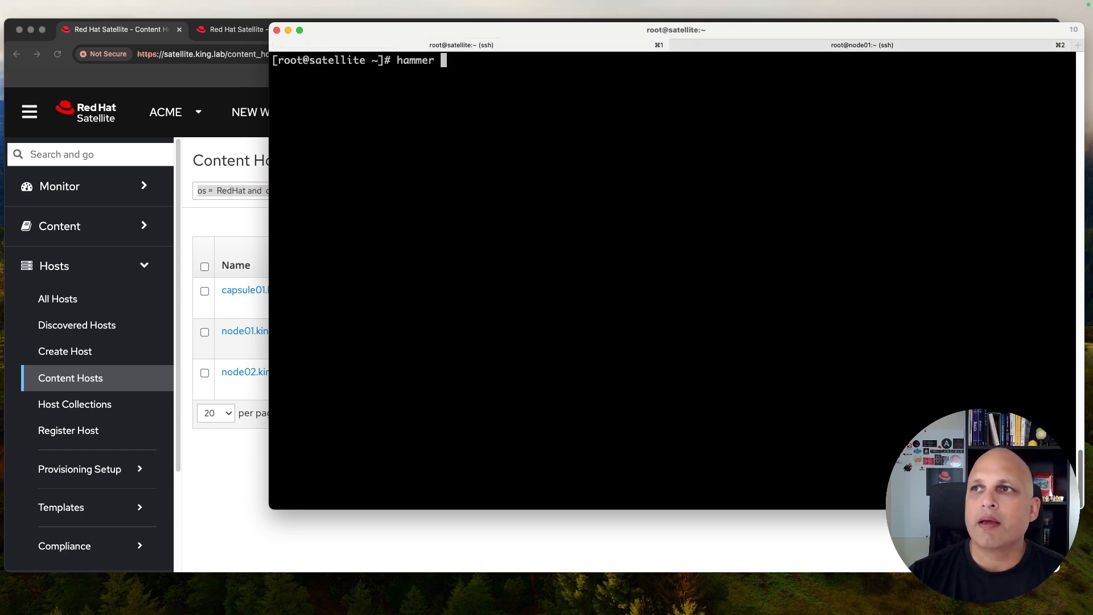
type("--csv")
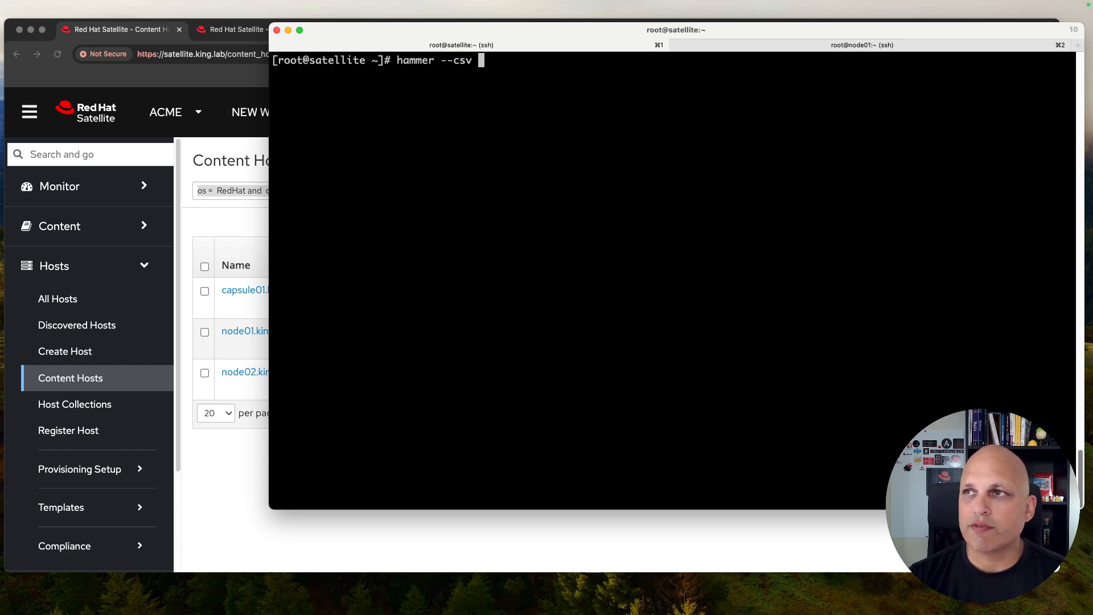
type("host list")
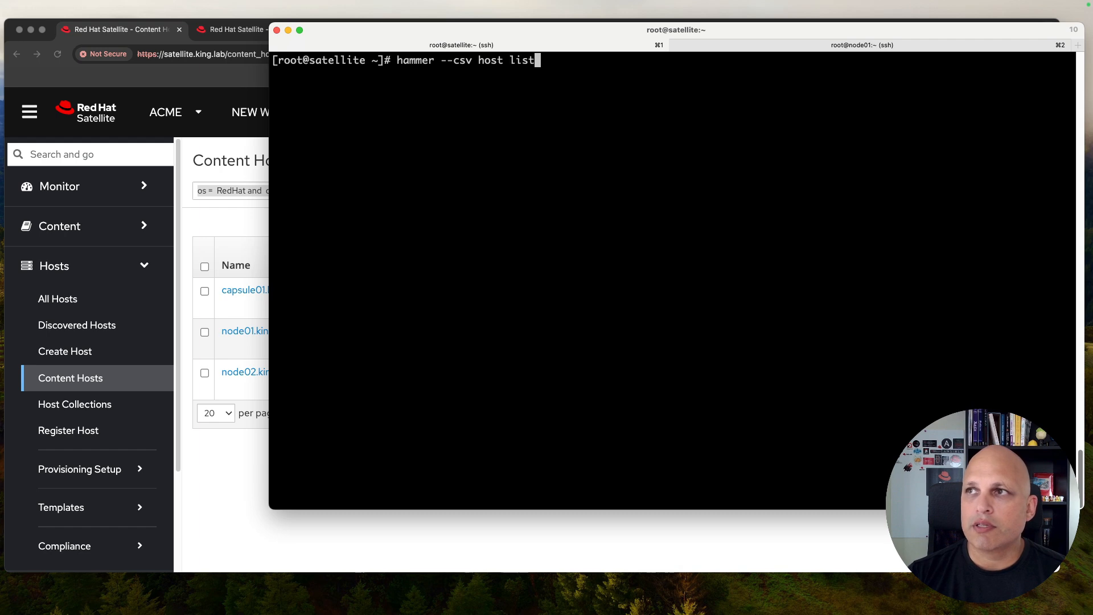
key("Return")
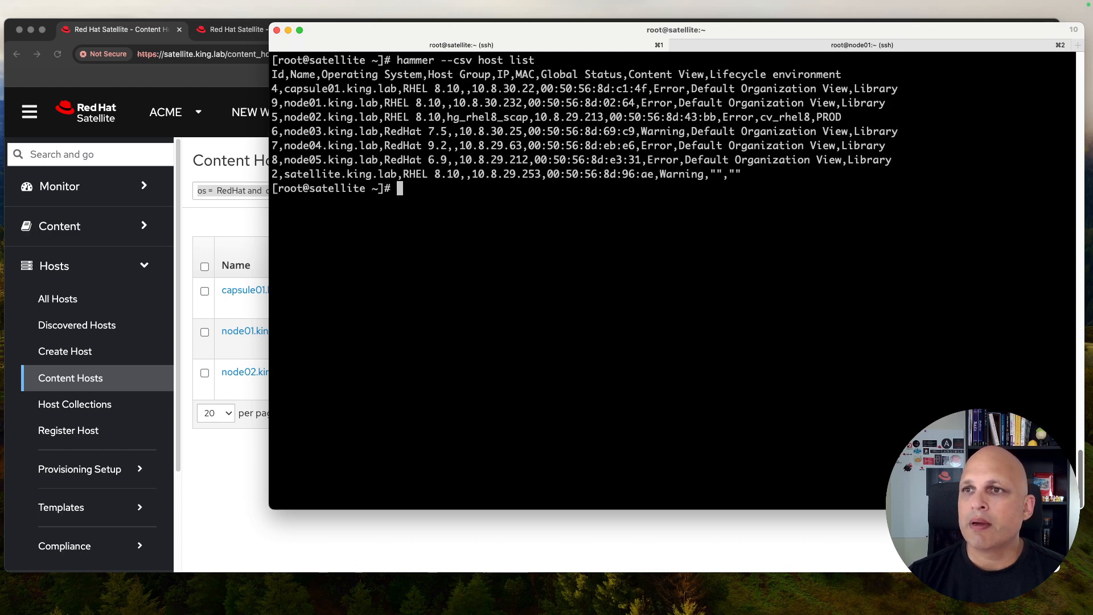
left_click(211, 512)
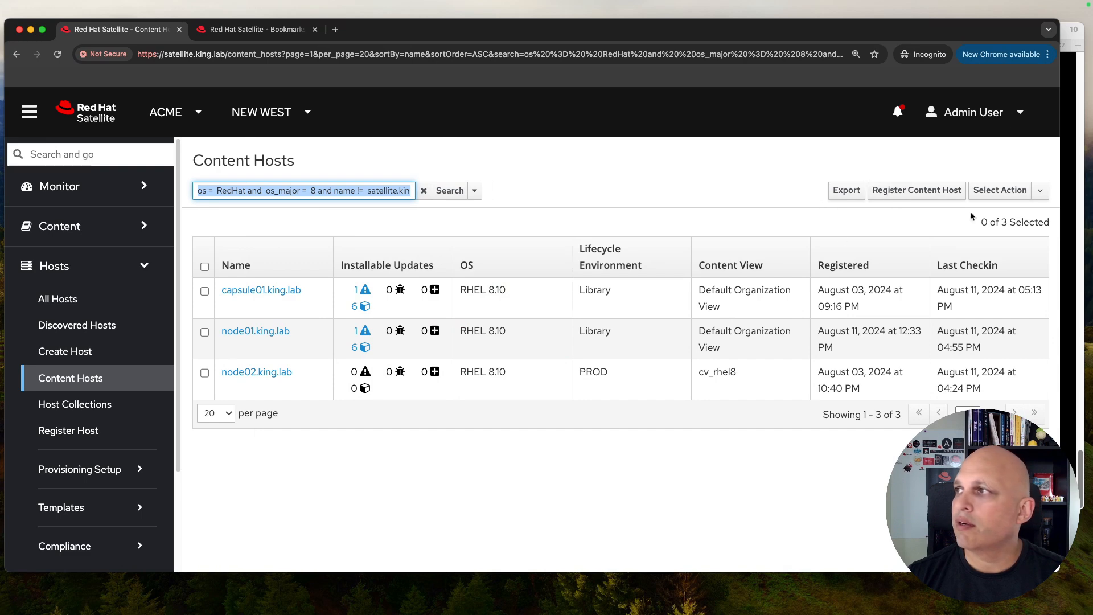
Step: Run hammer --csv host list --search with the pasted RHEL 8 query in quotes
left_click(1073, 151)
key("Up")
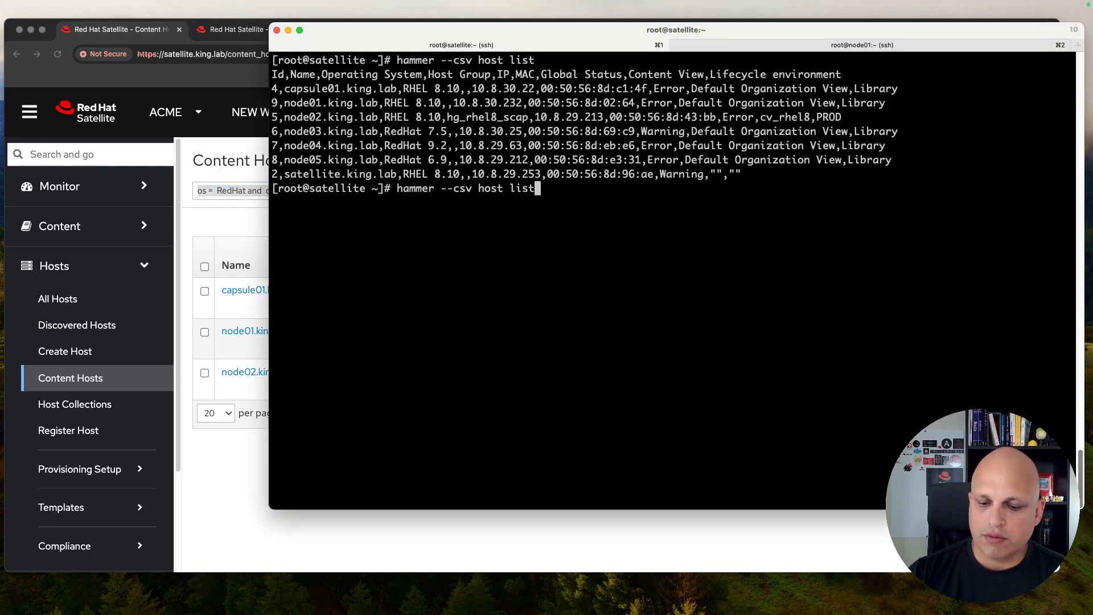
key("ctrl+l")
type("--s")
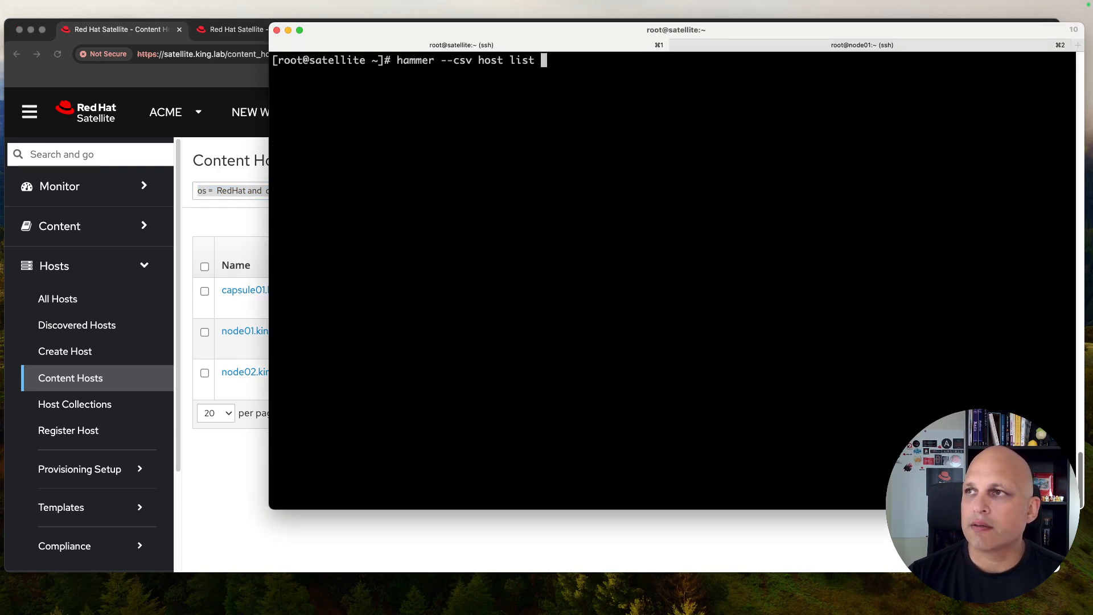
type("earch \"")
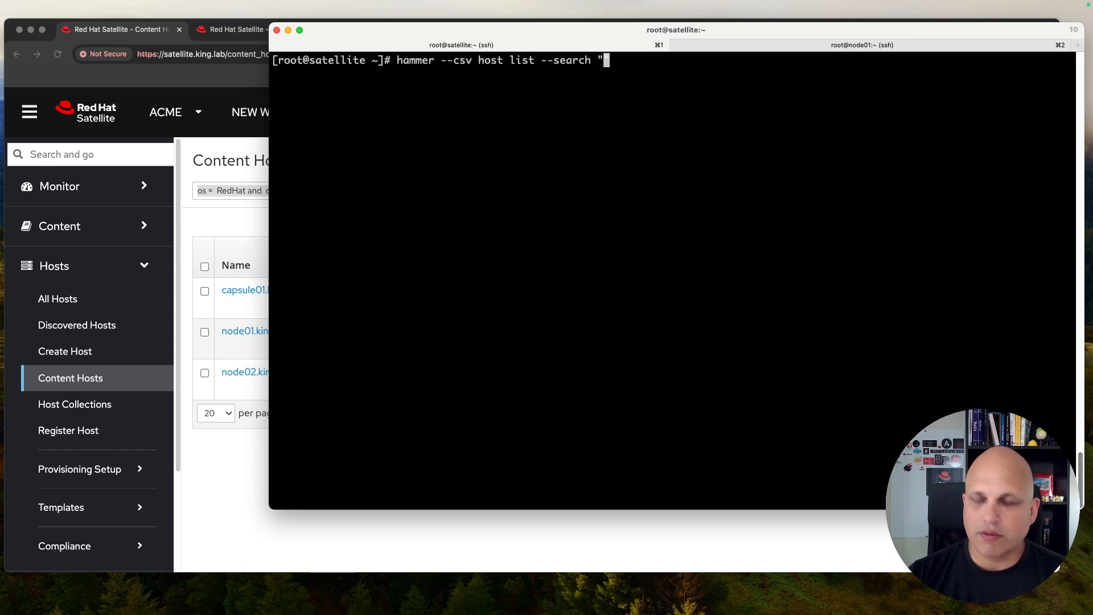
type("os =  RedHat and  os_major =  8 and name !=  satellite.king.lab")
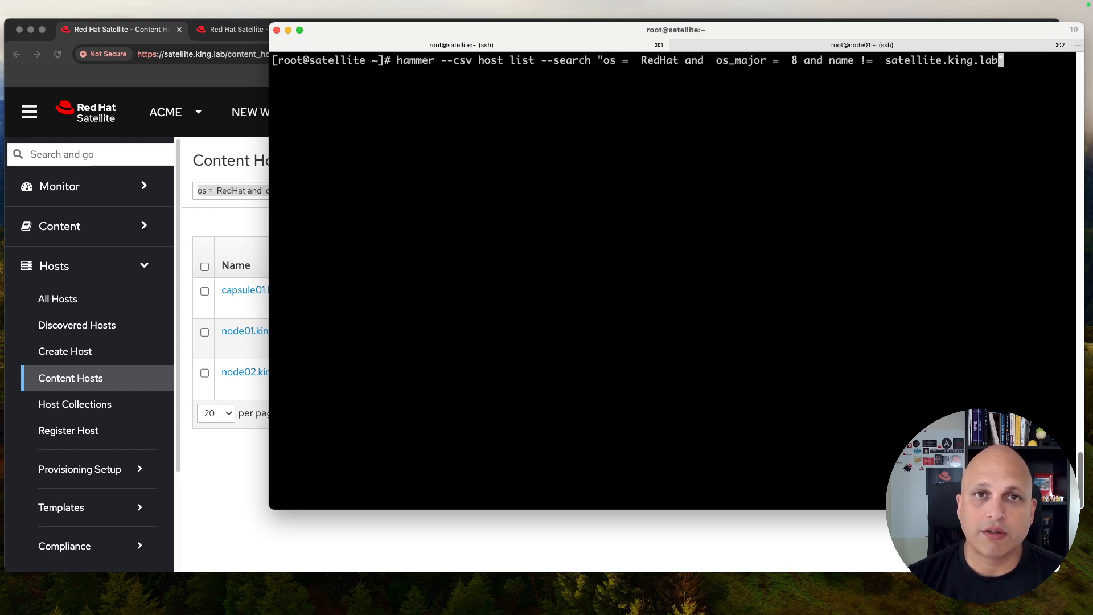
type("\"")
key("Return")
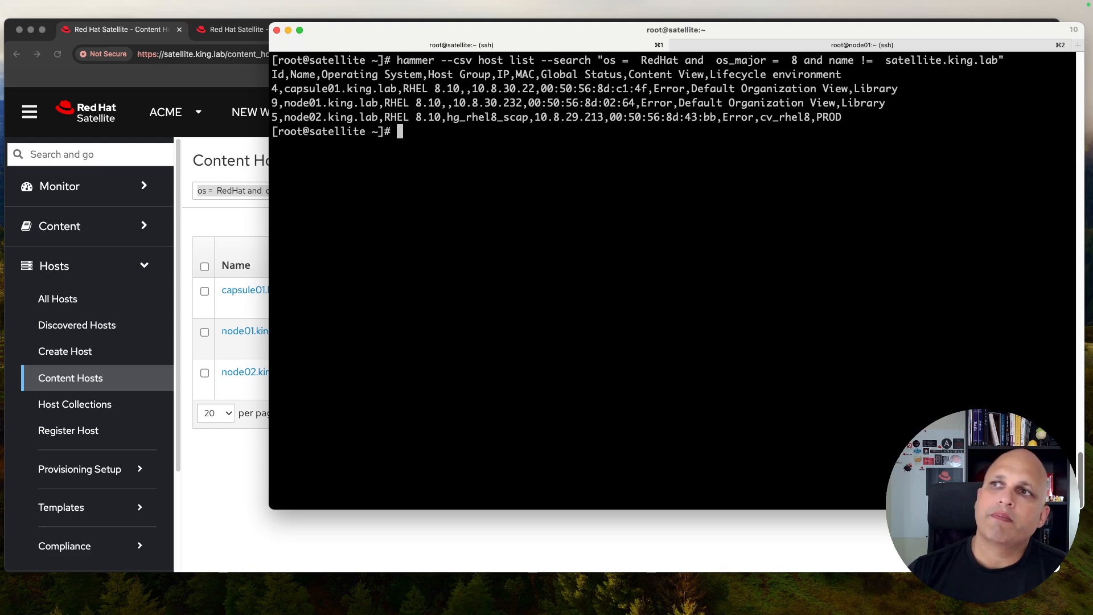
Step: Point out the command's options, query conditions and the returned hosts capsule01, node01, node02
double_click(462, 59)
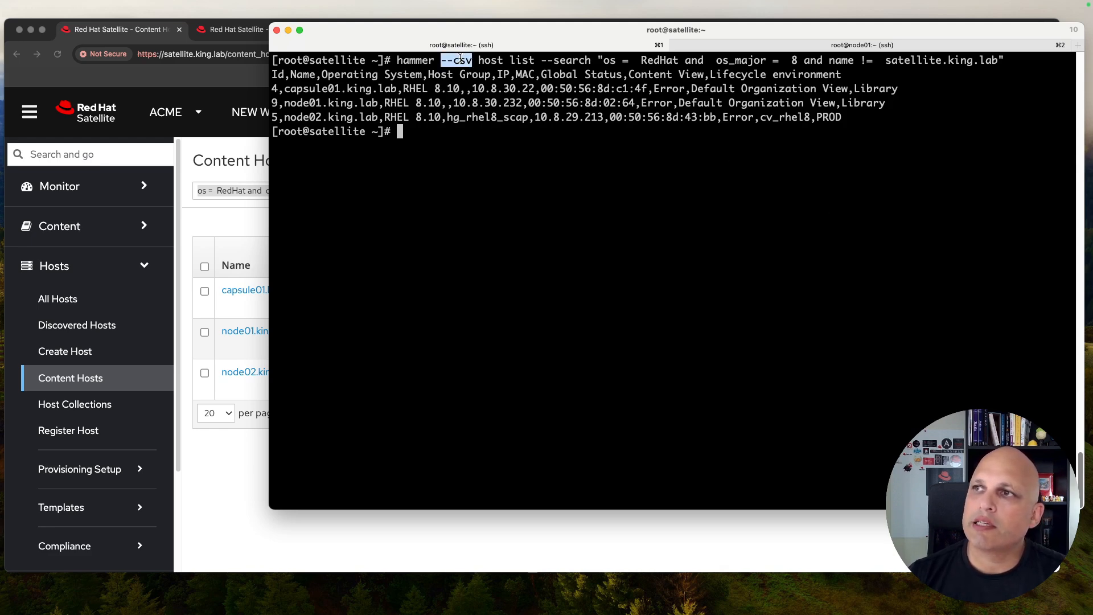
double_click(490, 60)
left_click(525, 61)
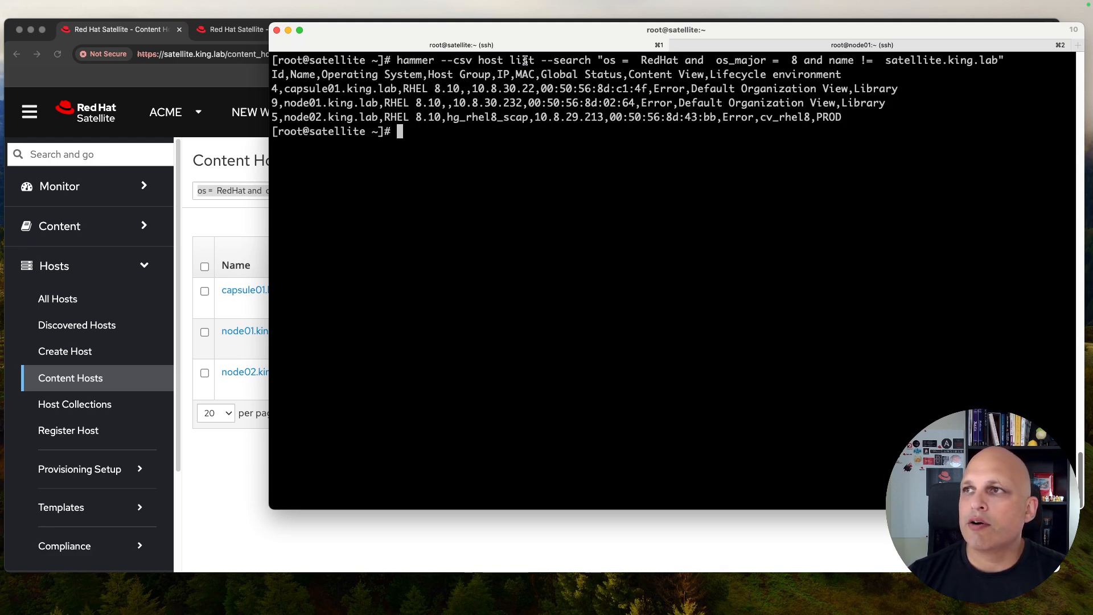
left_click_drag(541, 60, 589, 59)
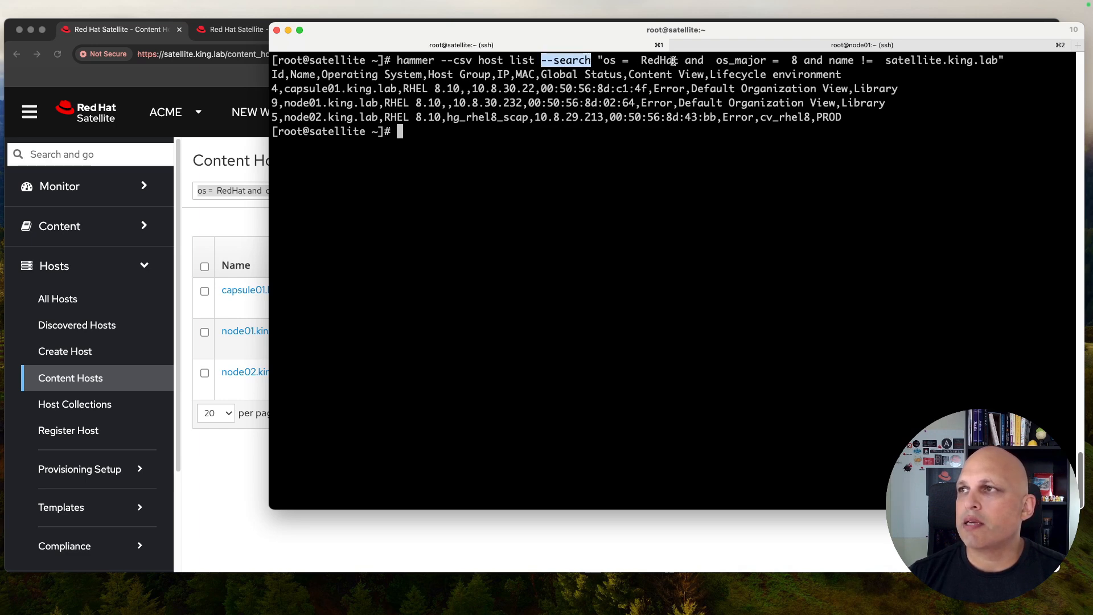
left_click_drag(678, 59, 640, 60)
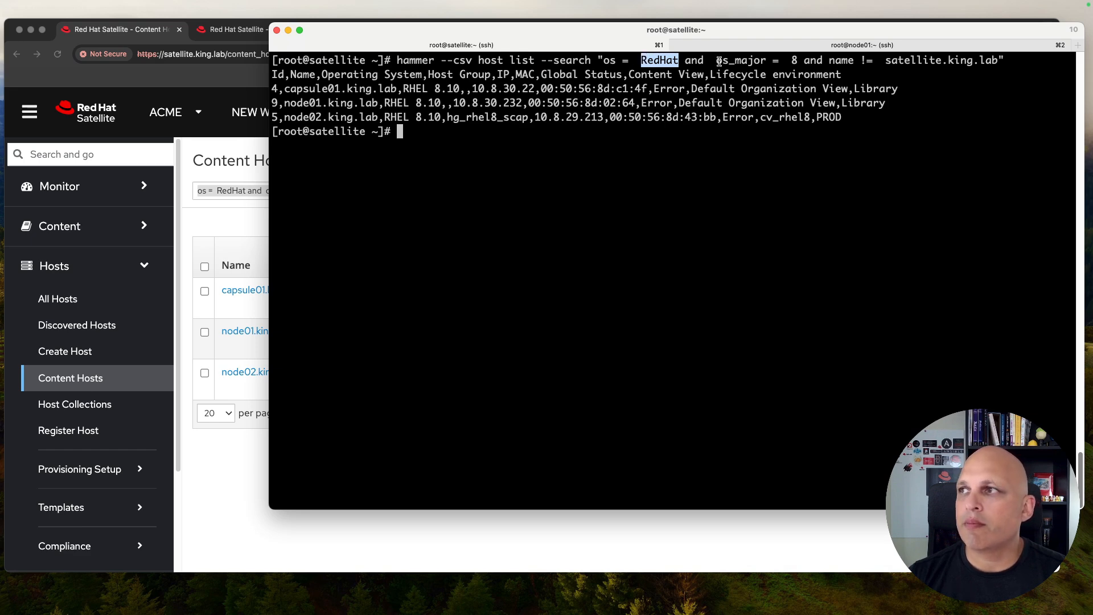
left_click_drag(719, 60, 769, 60)
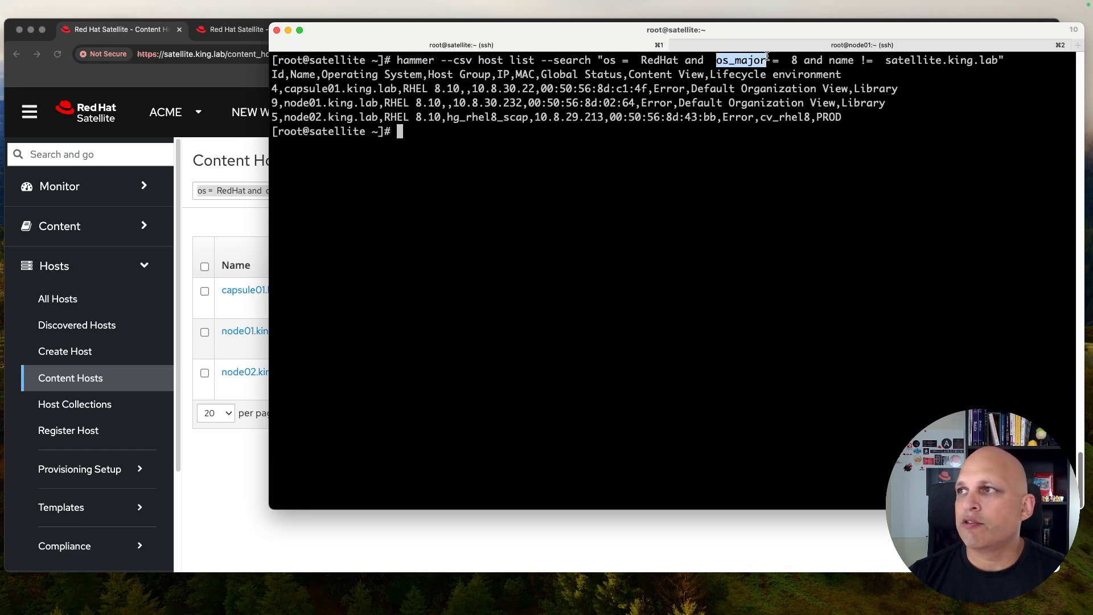
left_click(792, 60)
left_click_drag(831, 59, 996, 59)
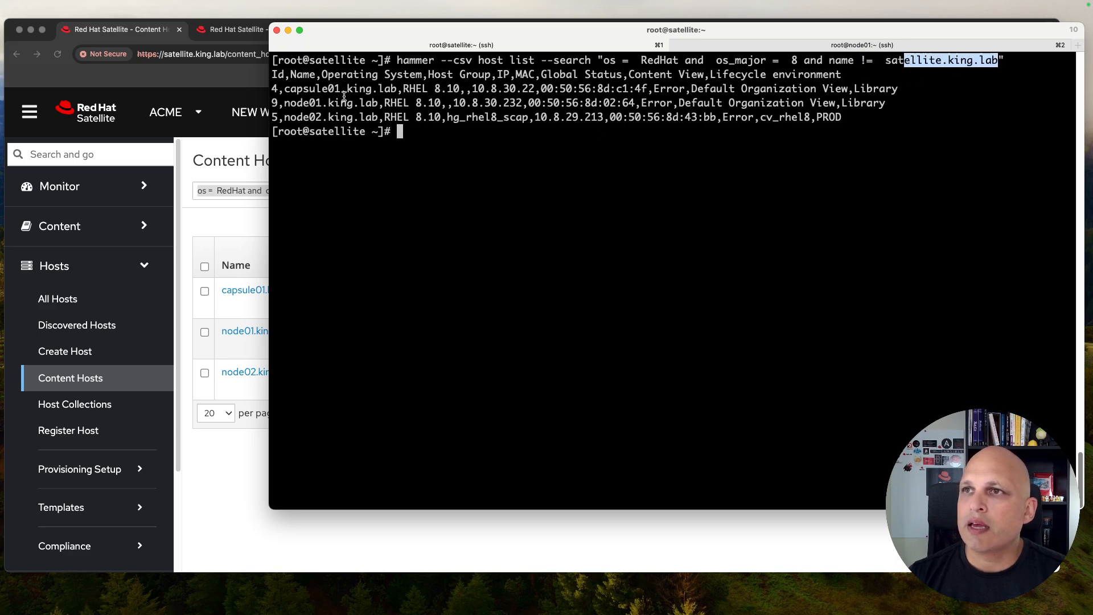
left_click_drag(293, 90, 335, 118)
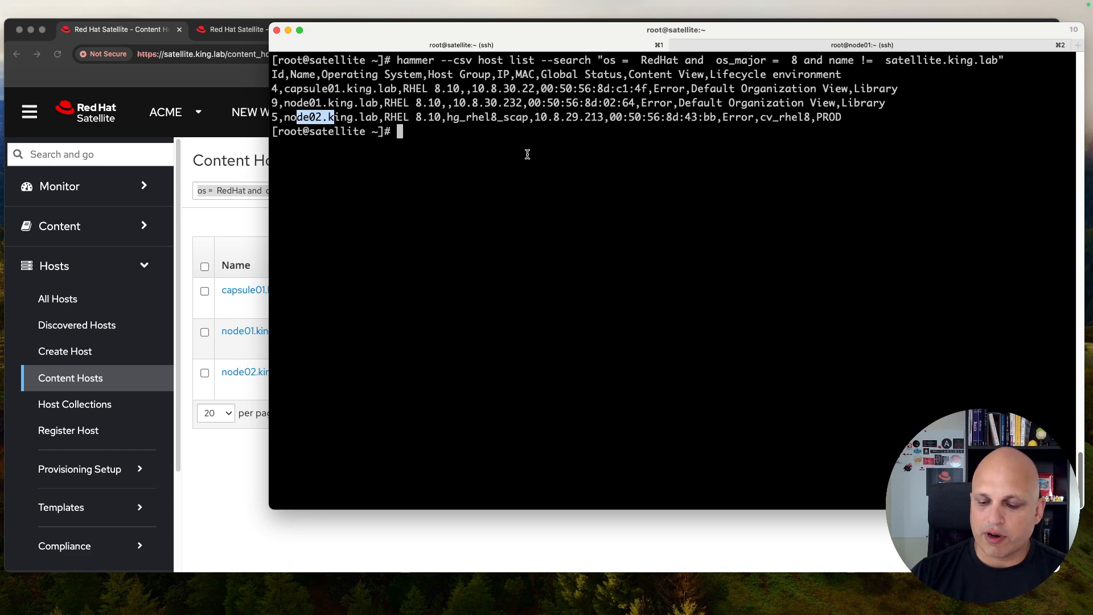
key("Up")
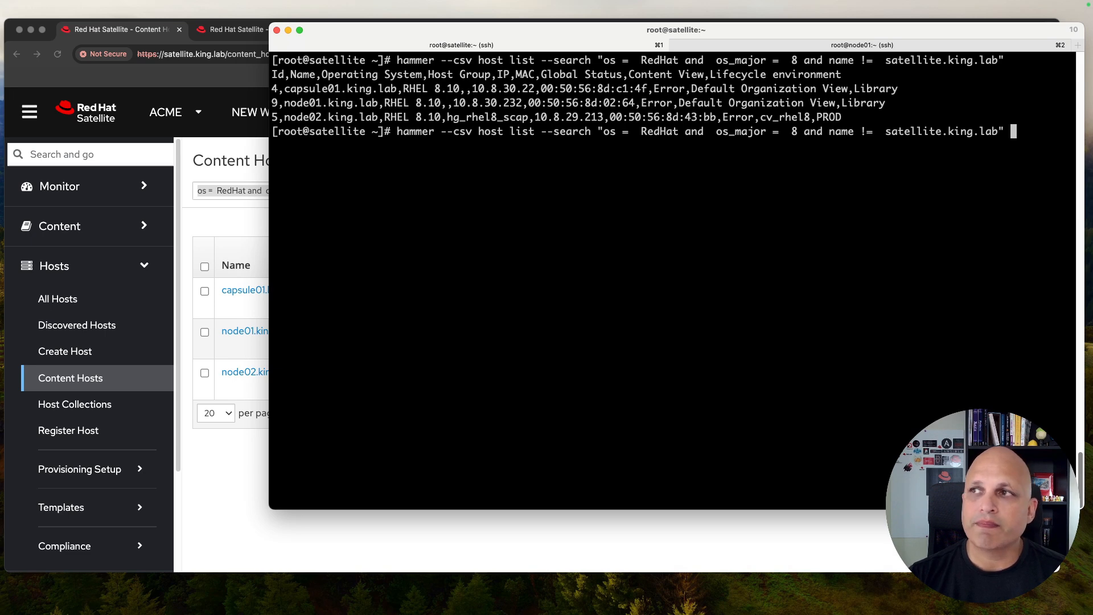
Step: Rerun the hammer host search with --thin 1 so only IDs and names are listed
type("--thin 1")
key("Return")
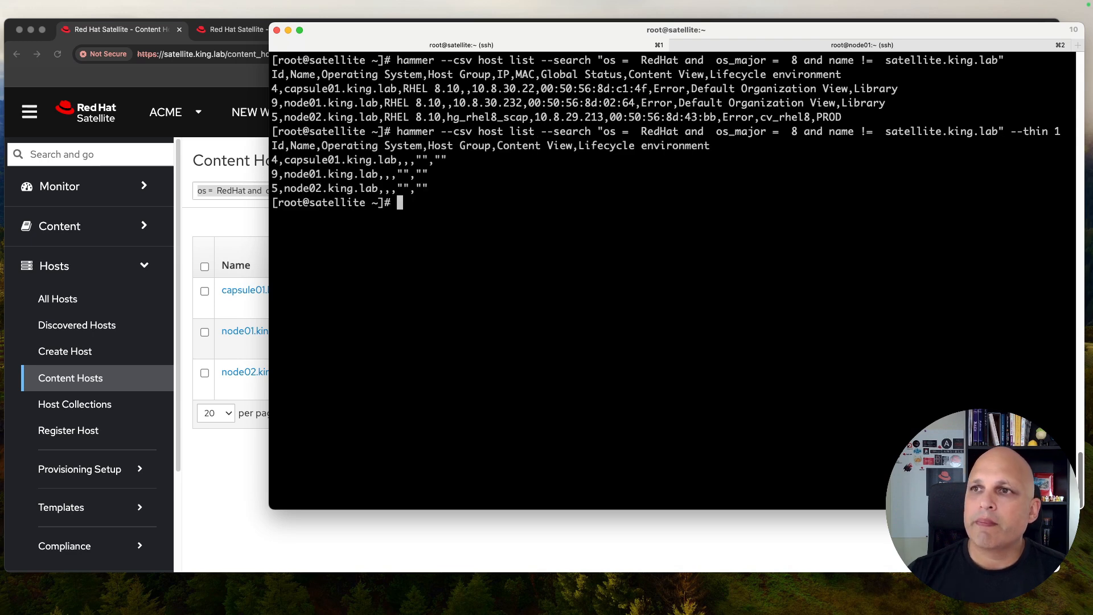
left_click_drag(377, 190, 272, 190)
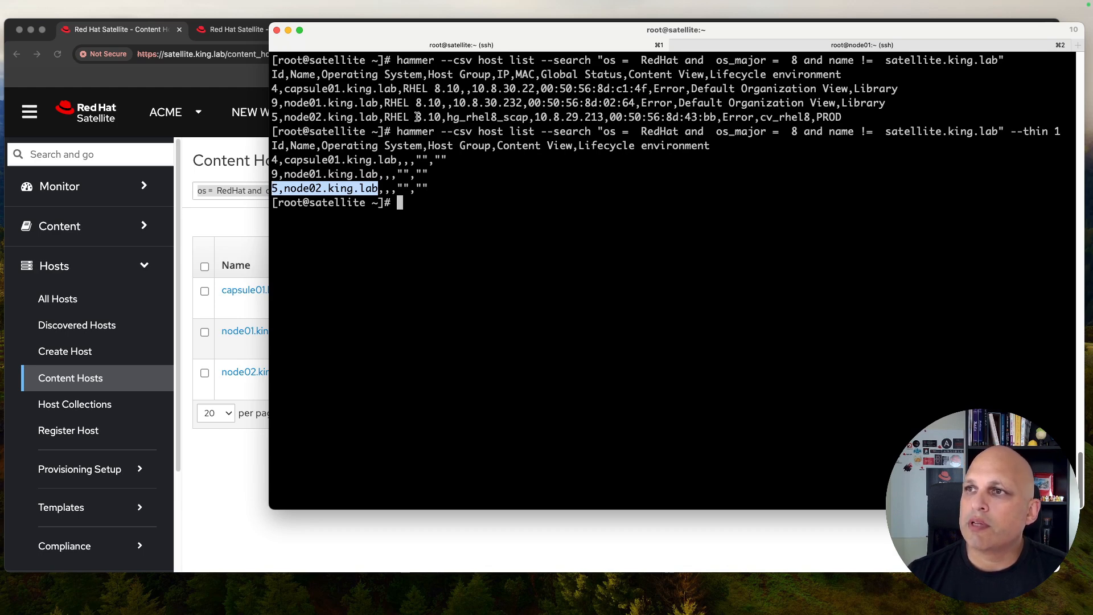
left_click(393, 117)
Step: Highlight node02's content view, PROD environment and the three thin rows, then return to Satellite
left_click_drag(397, 115, 479, 115)
left_click_drag(574, 112, 768, 114)
left_click_drag(790, 114, 835, 115)
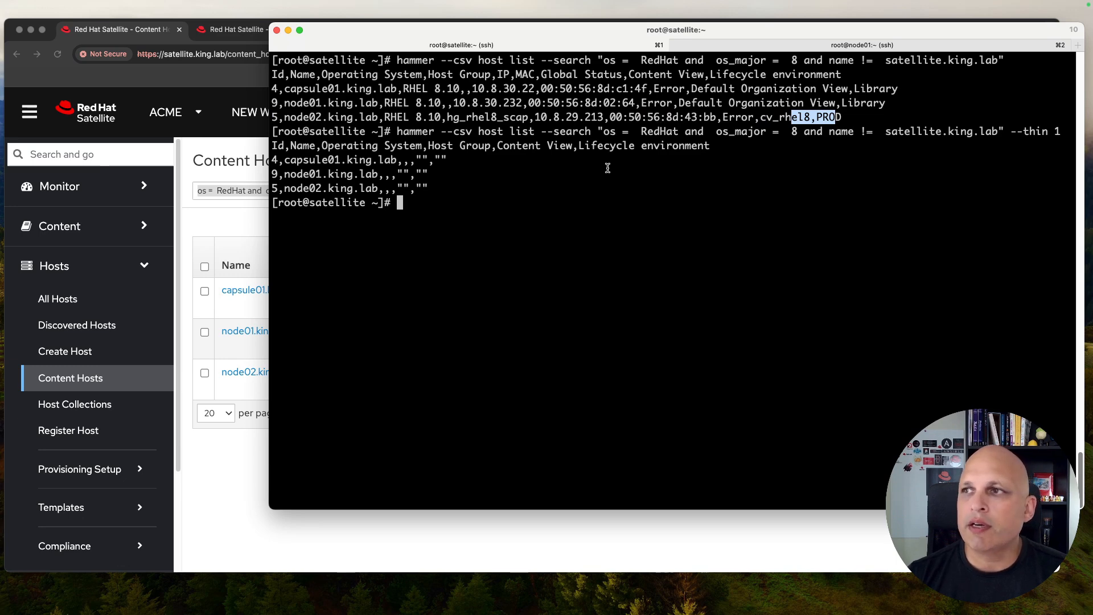
left_click_drag(429, 189, 275, 160)
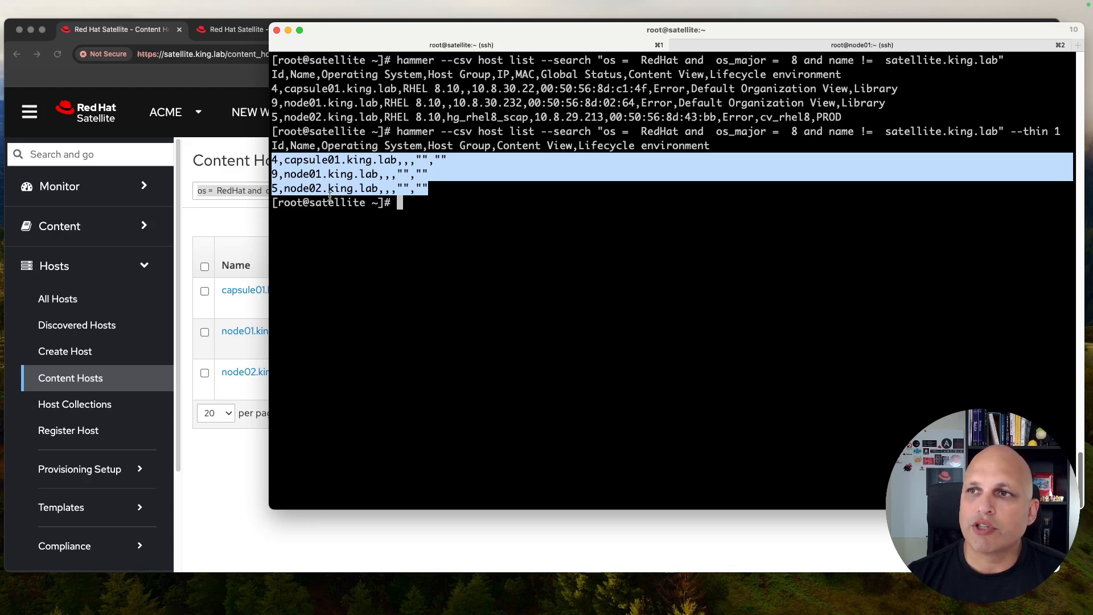
left_click(332, 162)
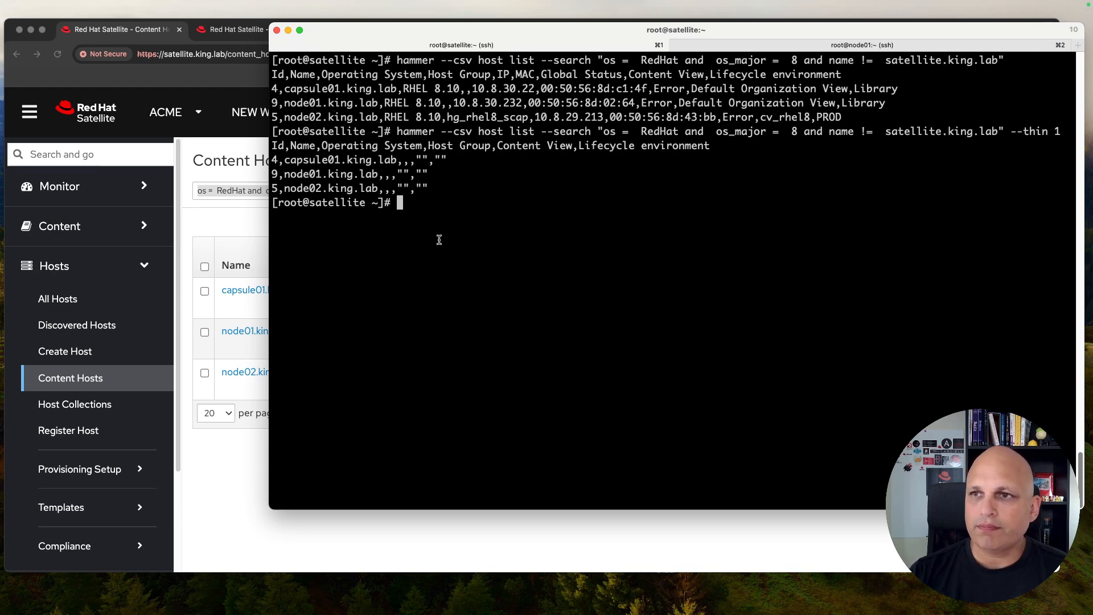
left_click(242, 477)
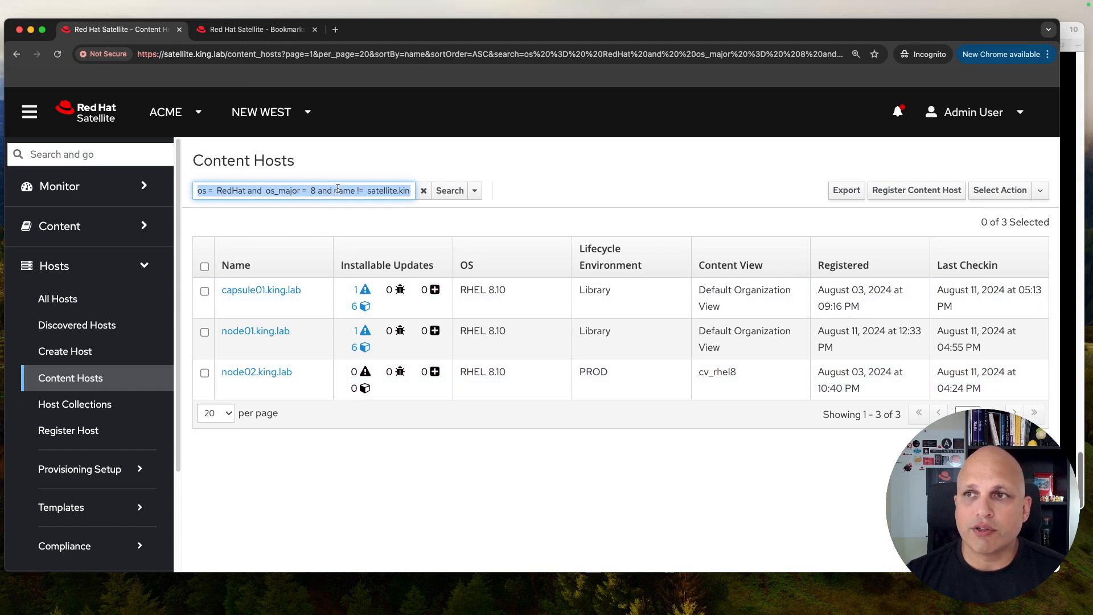
Step: Run the active bookmark's search on Content Hosts, which returns zero hosts
left_click(476, 192)
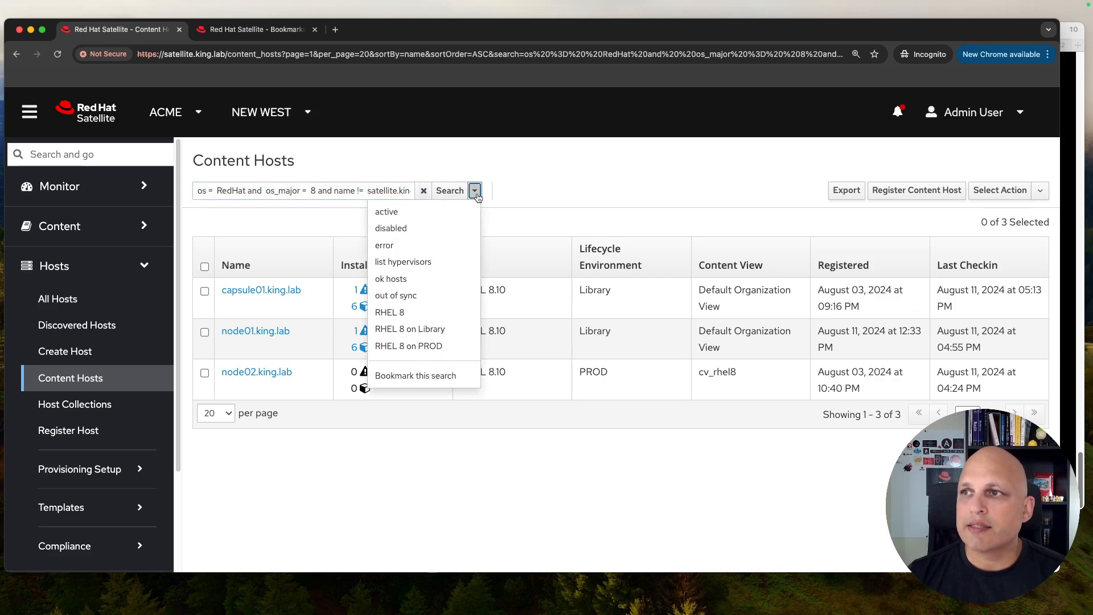
left_click(432, 213)
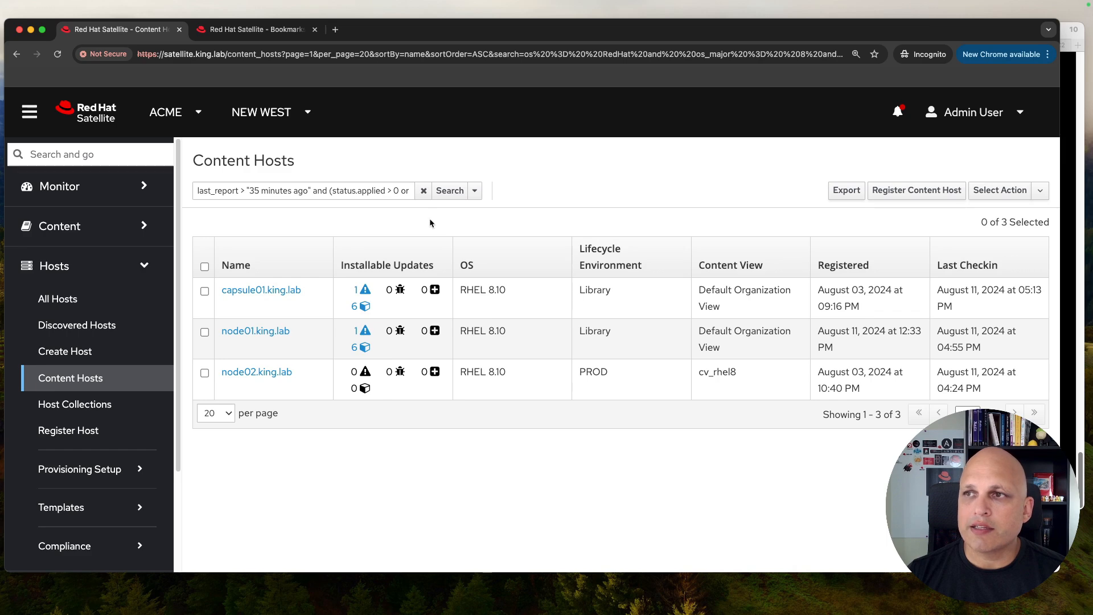
left_click(450, 191)
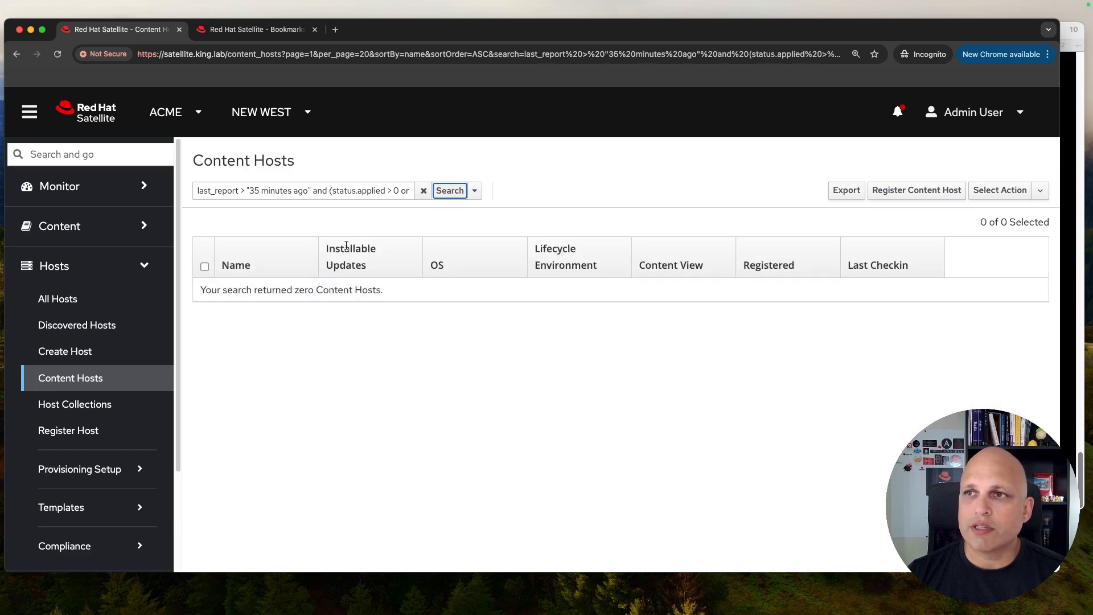
left_click_drag(400, 191, 420, 199)
Step: Clear the filter, load the error bookmark's failed-status query, and view all bookmarks
left_click(474, 191)
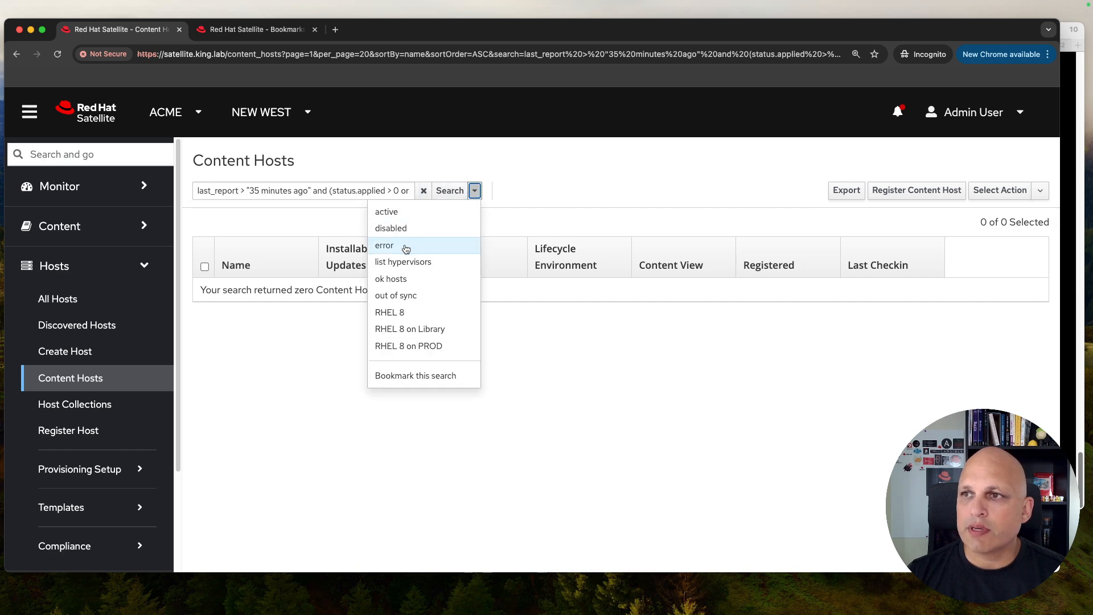
left_click(441, 244)
left_click(426, 191)
left_click(475, 191)
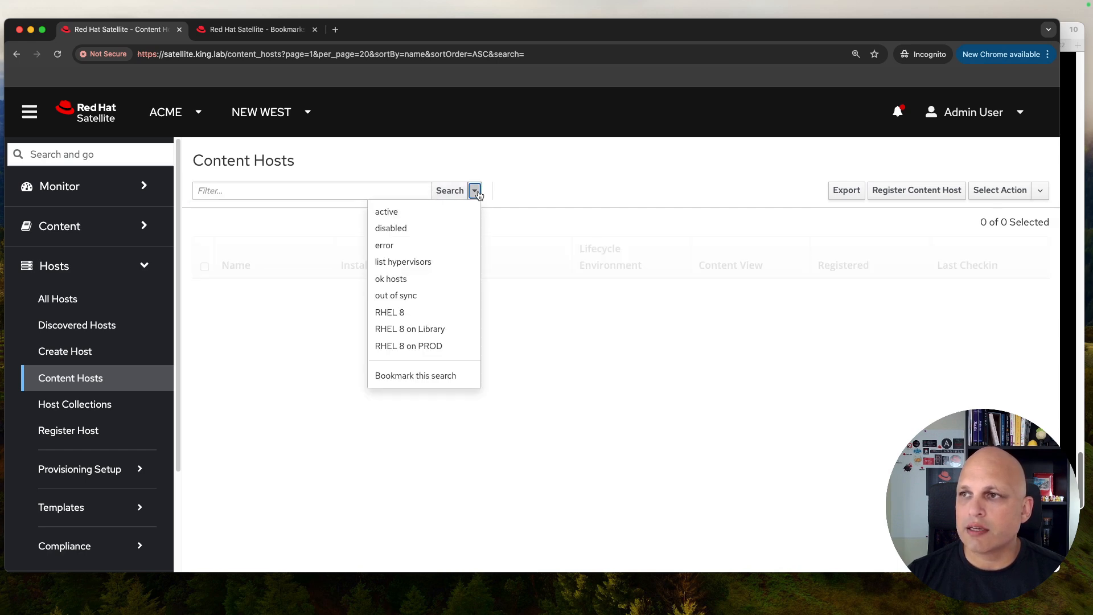
left_click(407, 249)
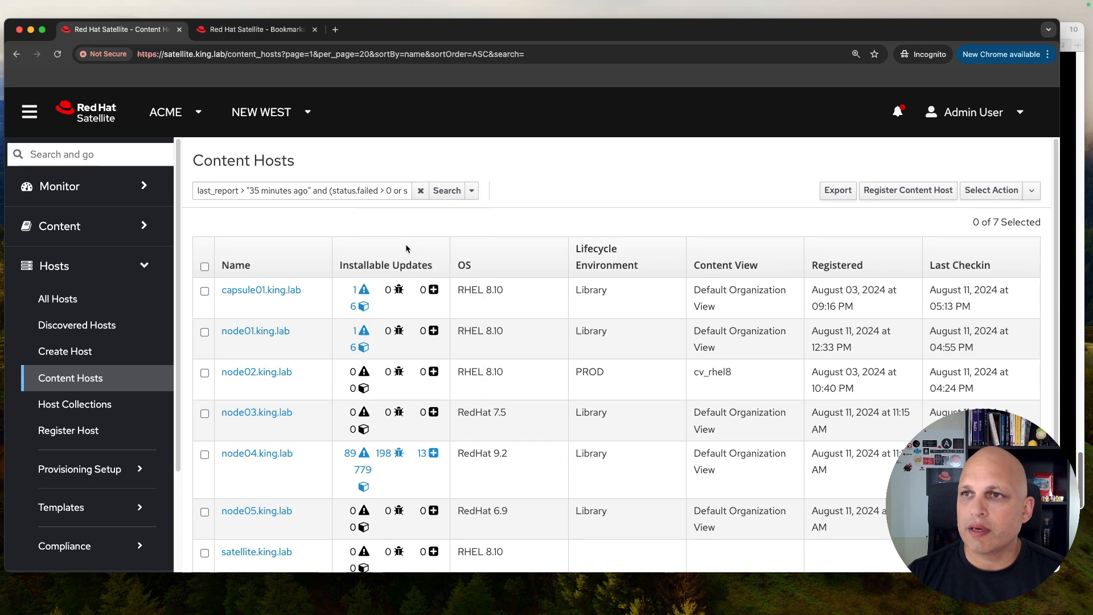
left_click(259, 30)
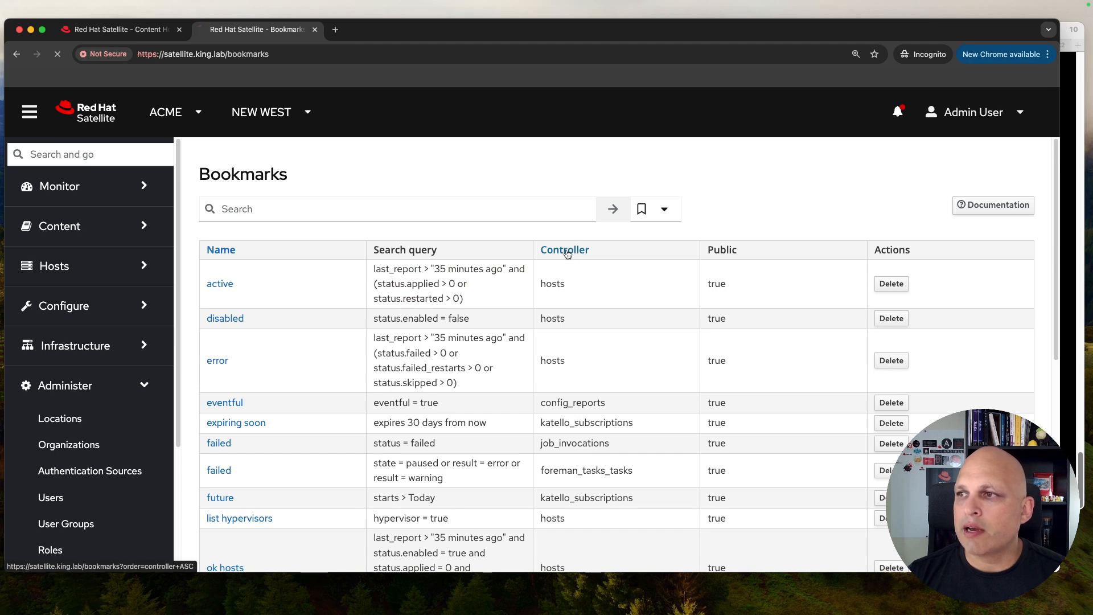
Step: Scroll the Bookmarks list and highlight the hosts controller of the RHEL 8 on PROD bookmark
scroll(491, 276, "down", 1)
scroll(491, 276, "down", 2)
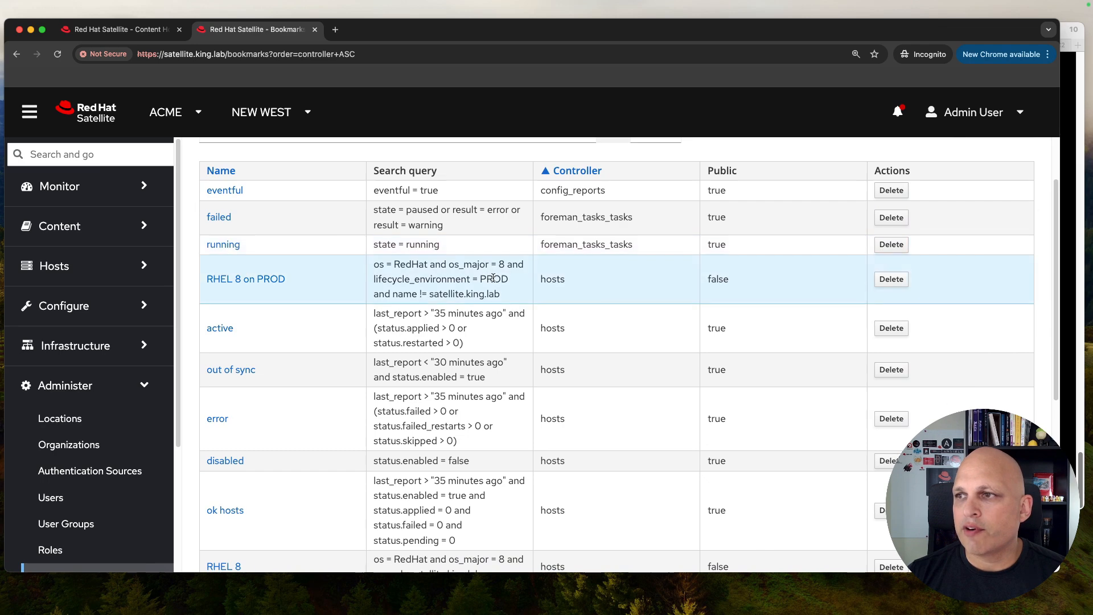
scroll(493, 277, "down", 3)
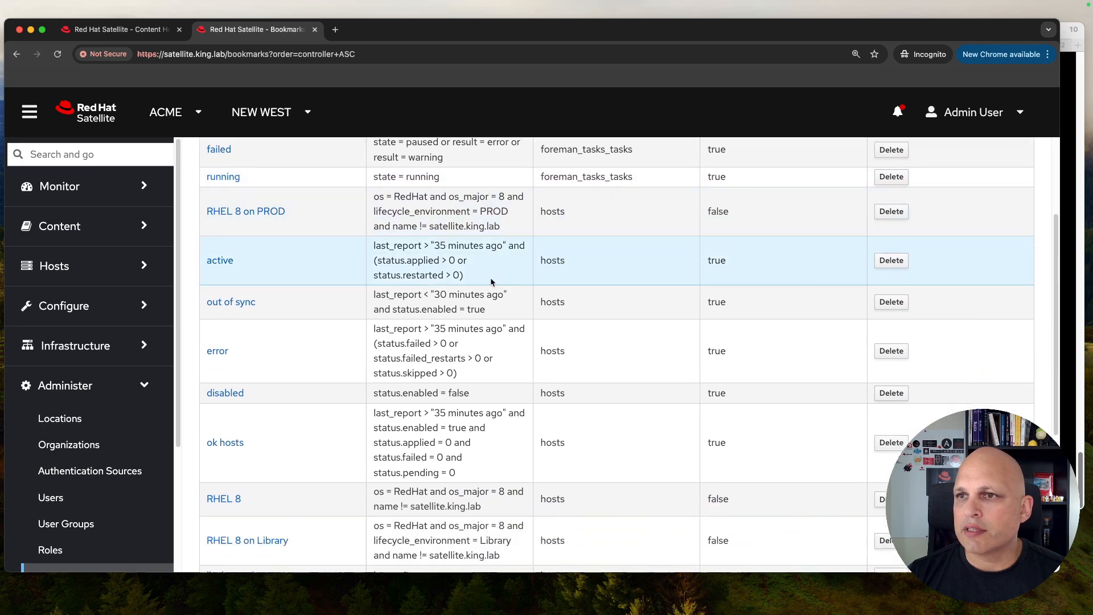
double_click(547, 211)
scroll(547, 212, "up", 5)
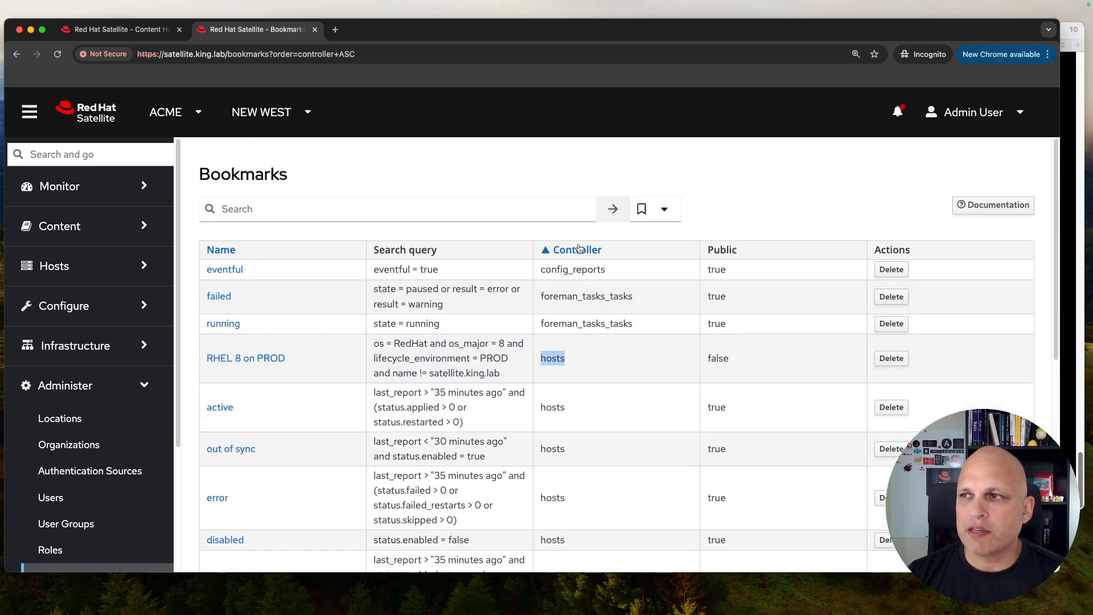
scroll(524, 222, "down", 7)
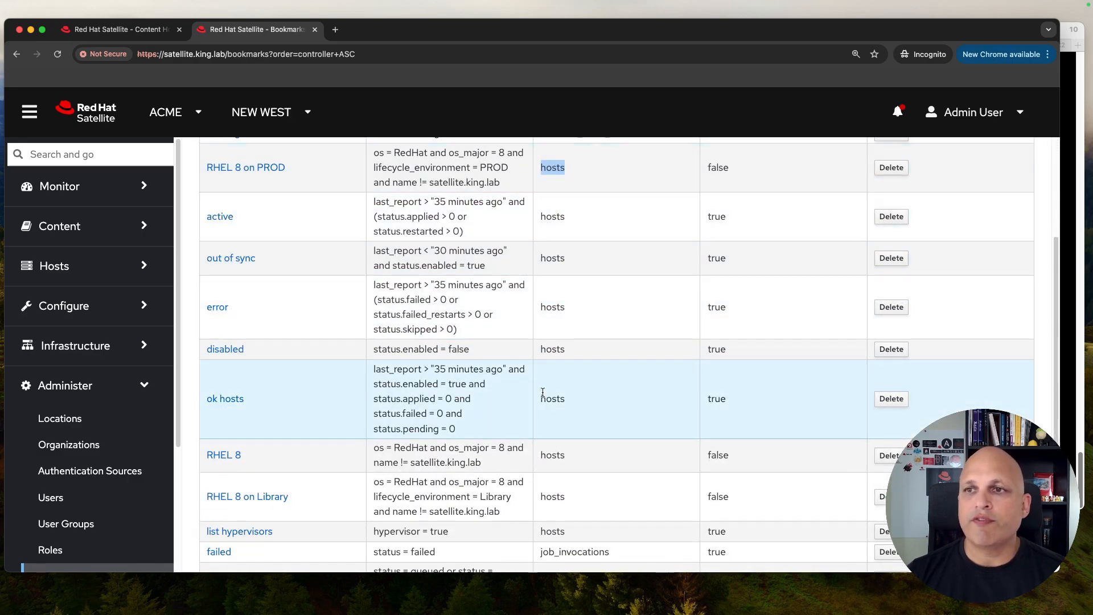
Step: Compare the Content Hosts bookmark dropdown with the Bookmarks tab, then return to Content Hosts
left_click(117, 29)
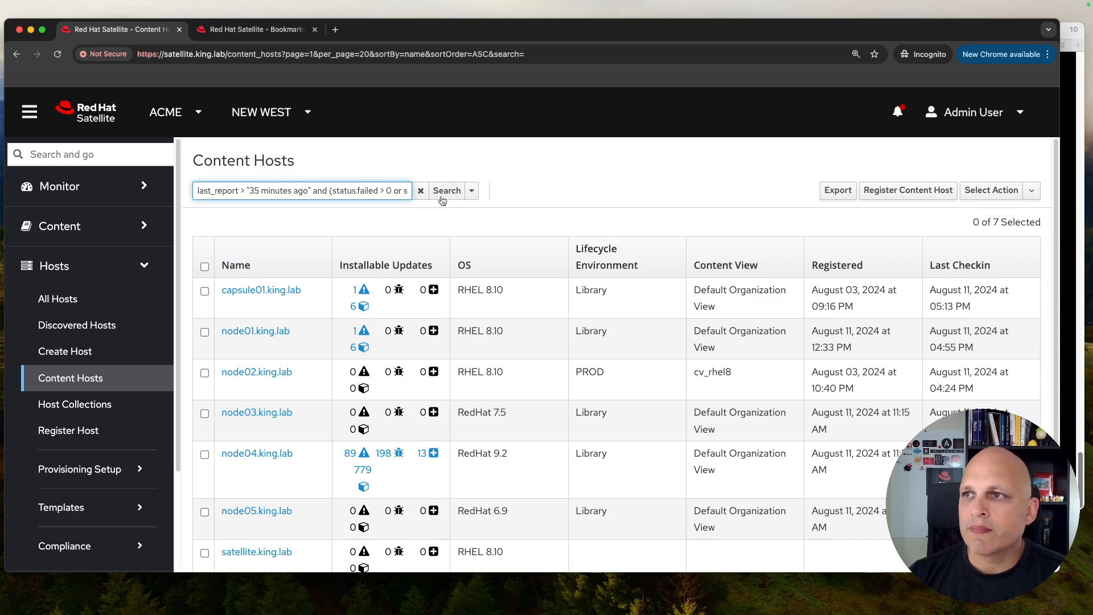
left_click(471, 190)
left_click(257, 29)
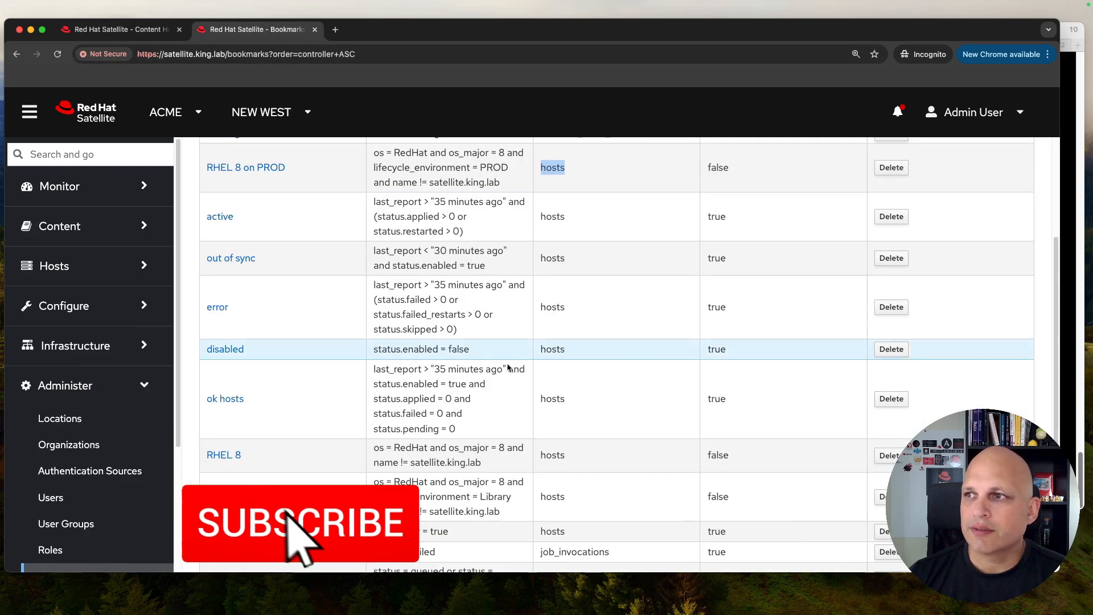
scroll(598, 376, "down", 5)
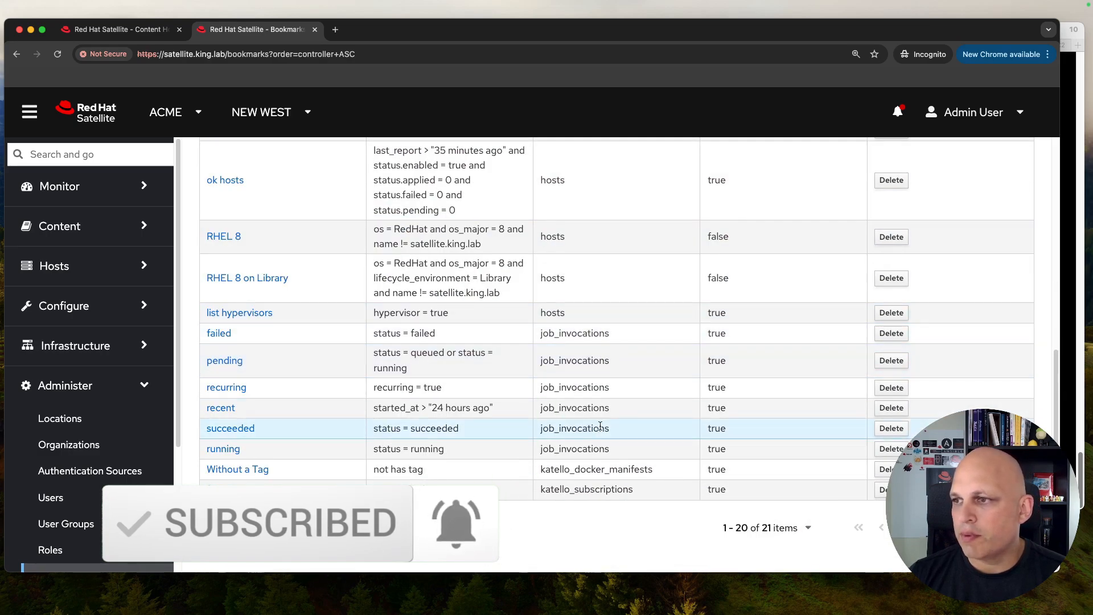
left_click(117, 29)
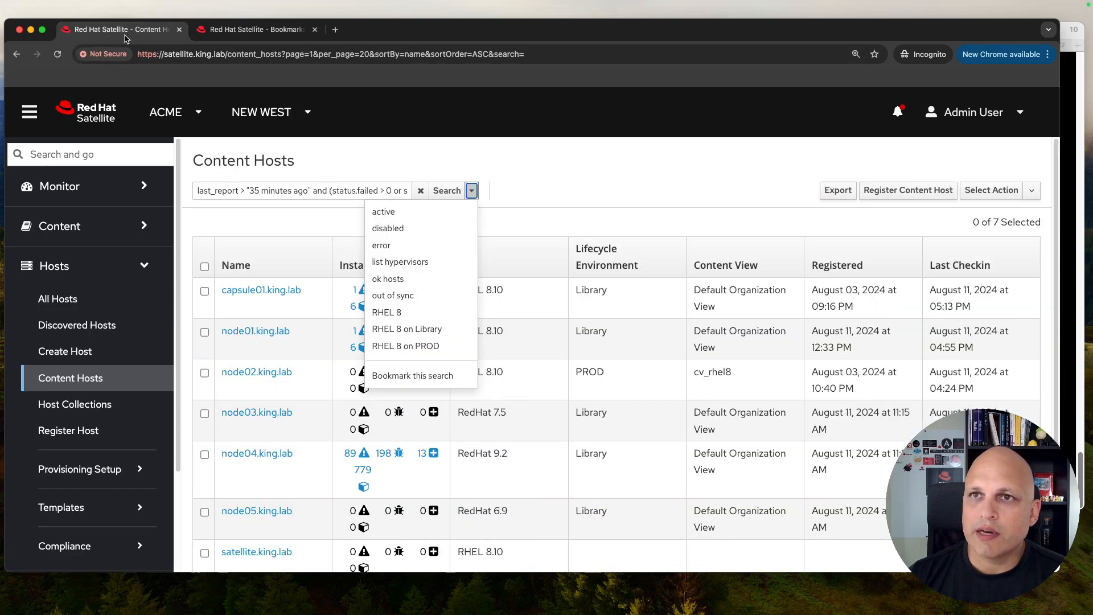
Step: Find the Job invocations page under Monitor using a 'job' navigation search
left_click(92, 155)
type("job")
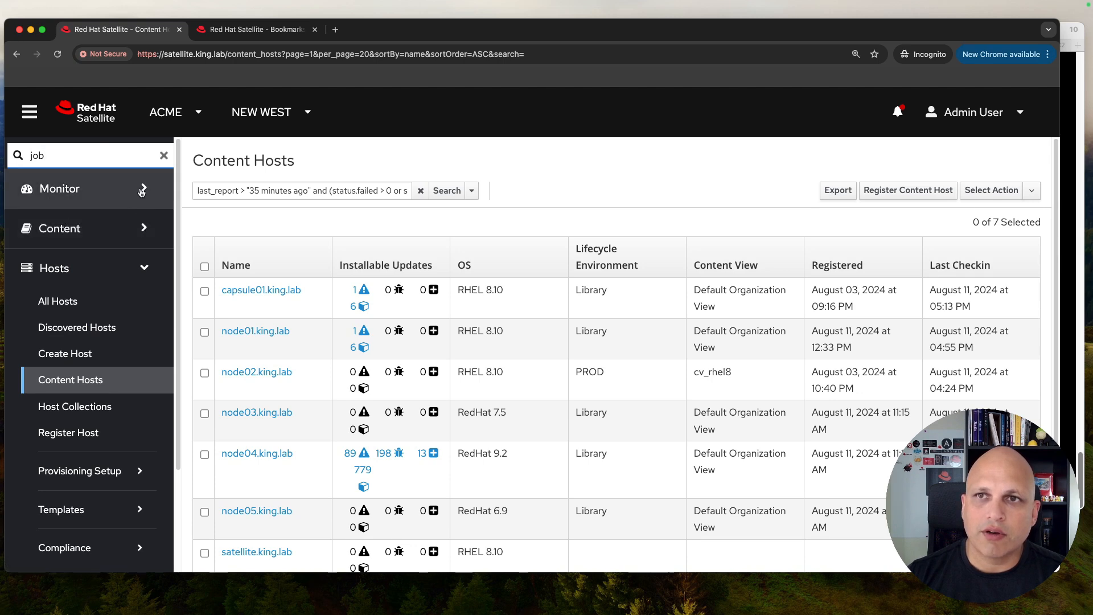
left_click(142, 190)
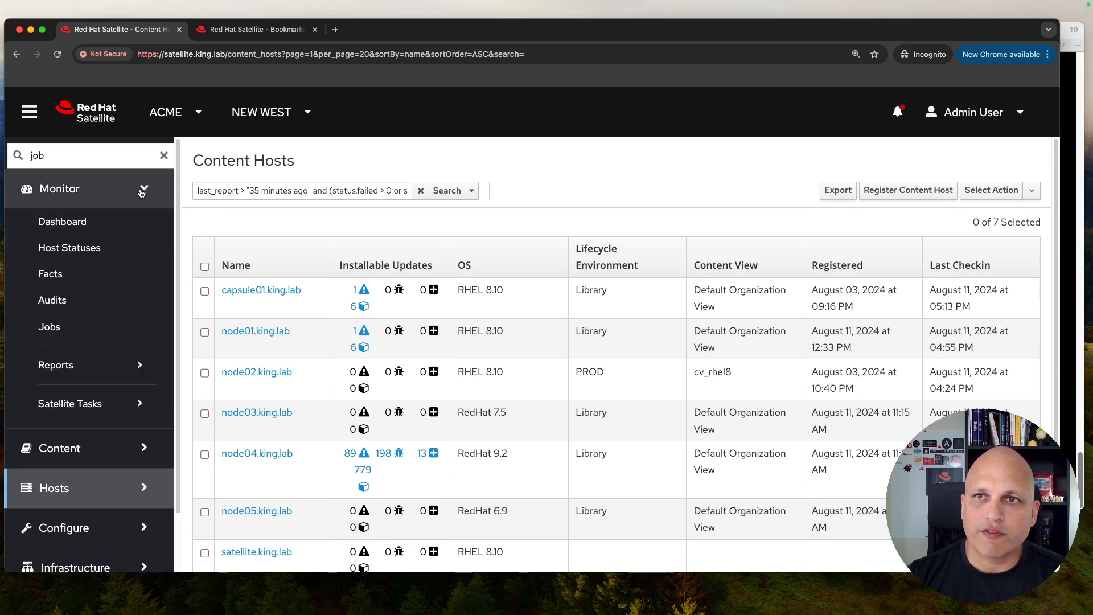
left_click(56, 332)
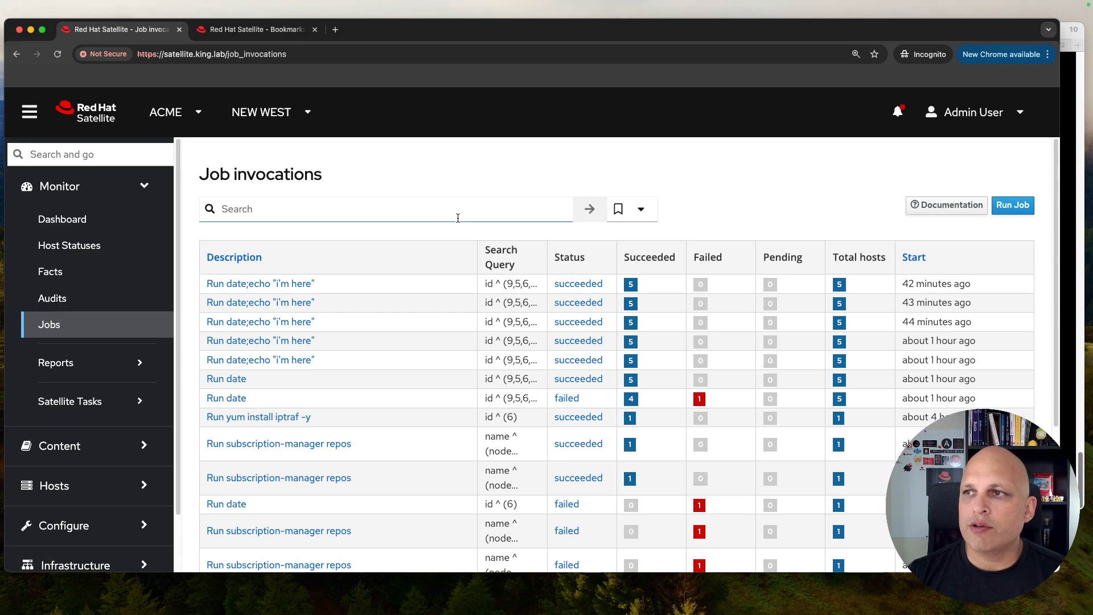
Step: Filter job invocations with the saved failed bookmark (status = failed)
left_click(642, 210)
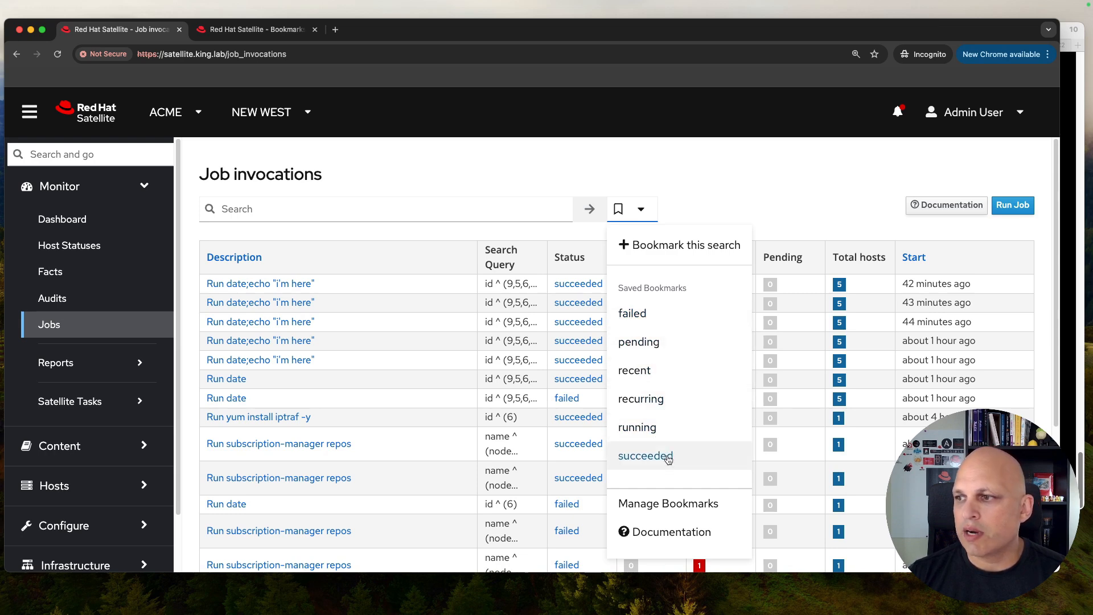
left_click(507, 151)
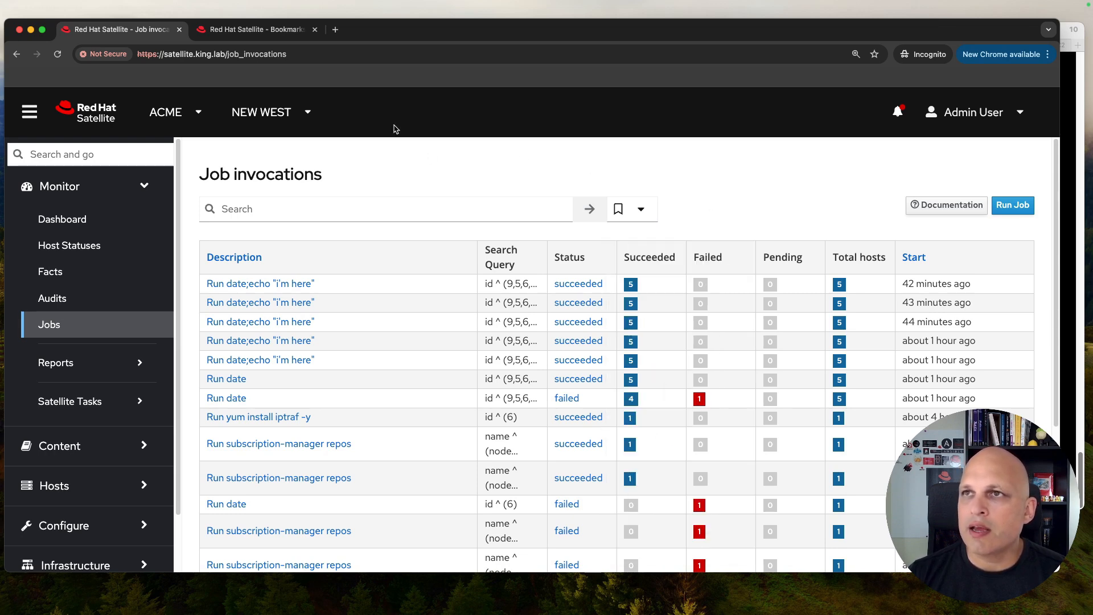
left_click(268, 30)
left_click(137, 29)
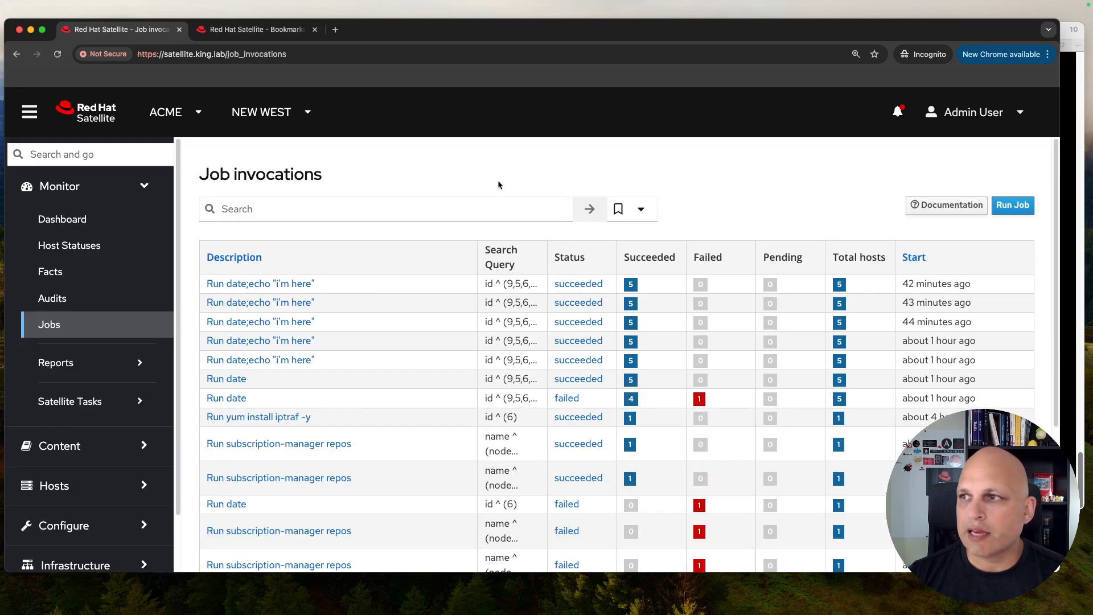
left_click(642, 209)
left_click(653, 316)
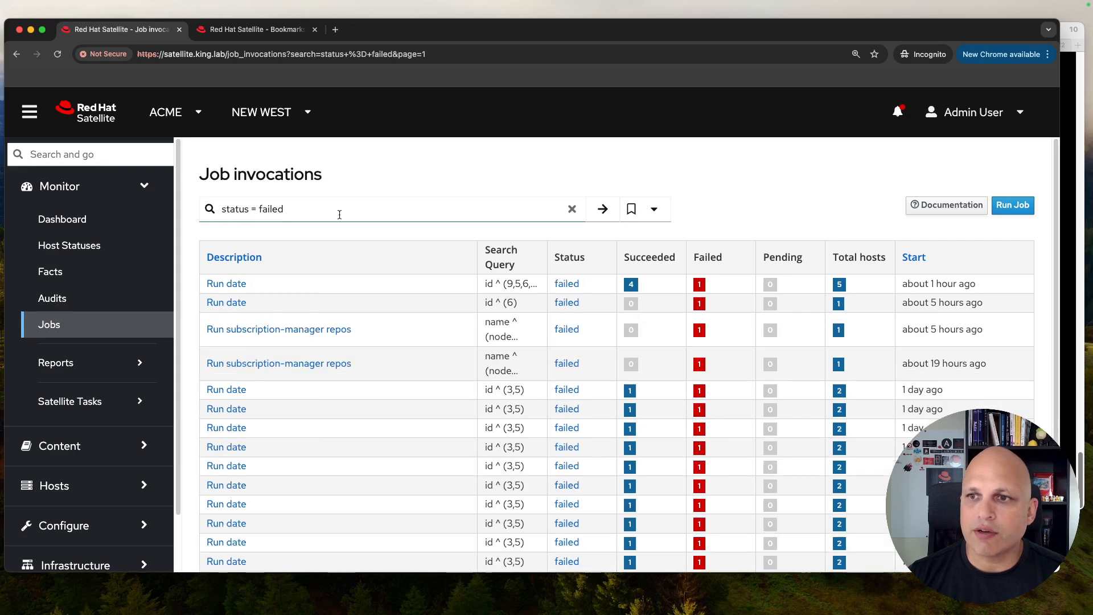
Step: Apply the succeeded bookmark to jobs and compare the failed and running bookmark queries
left_click(643, 210)
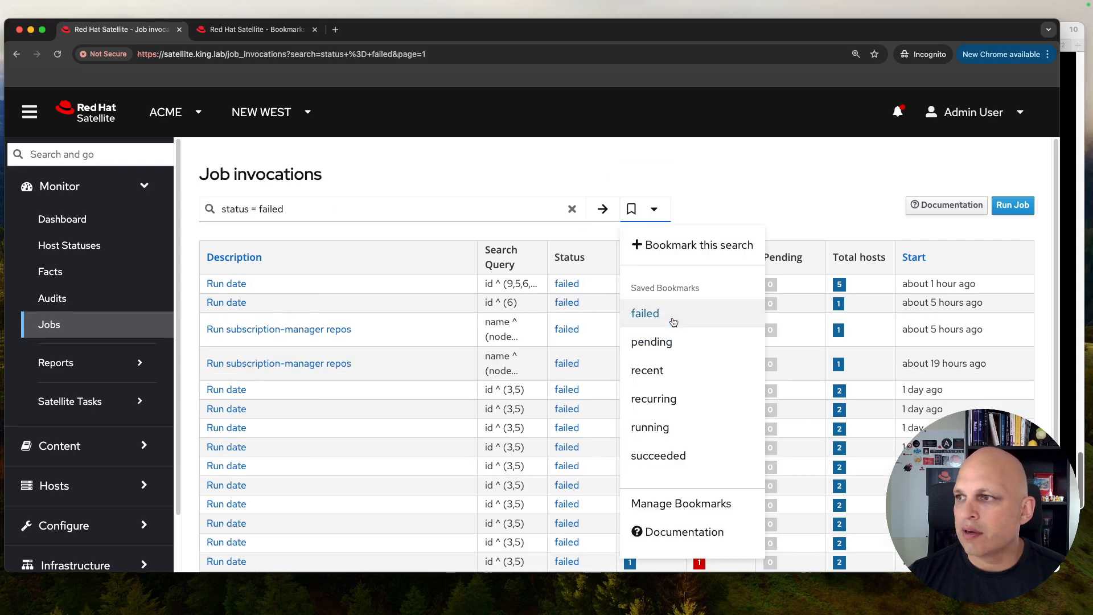
left_click(675, 455)
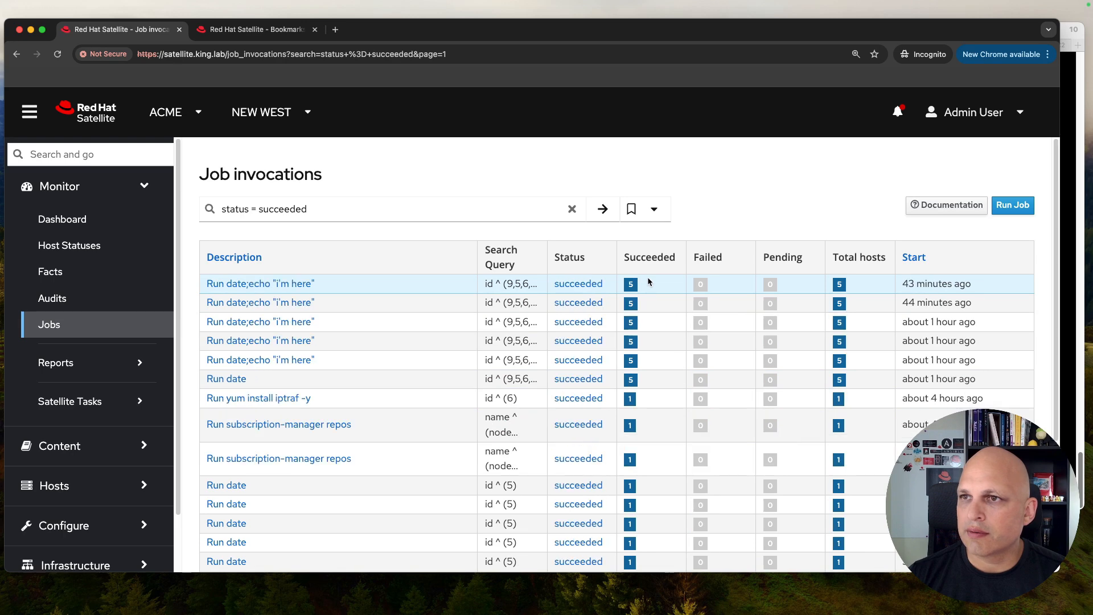
left_click(256, 29)
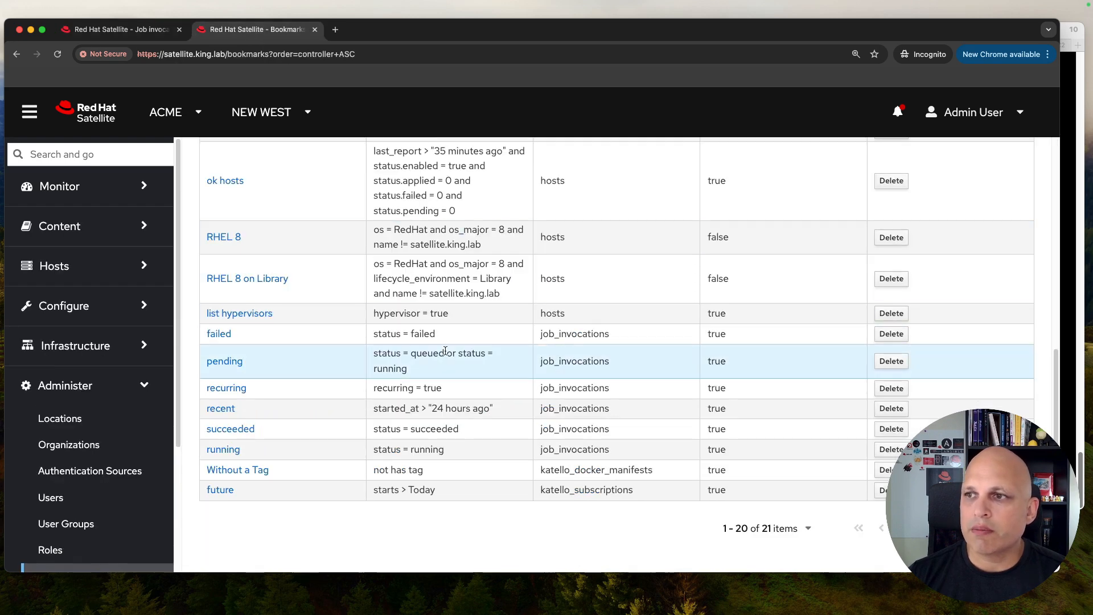
scroll(507, 344, "up", 1)
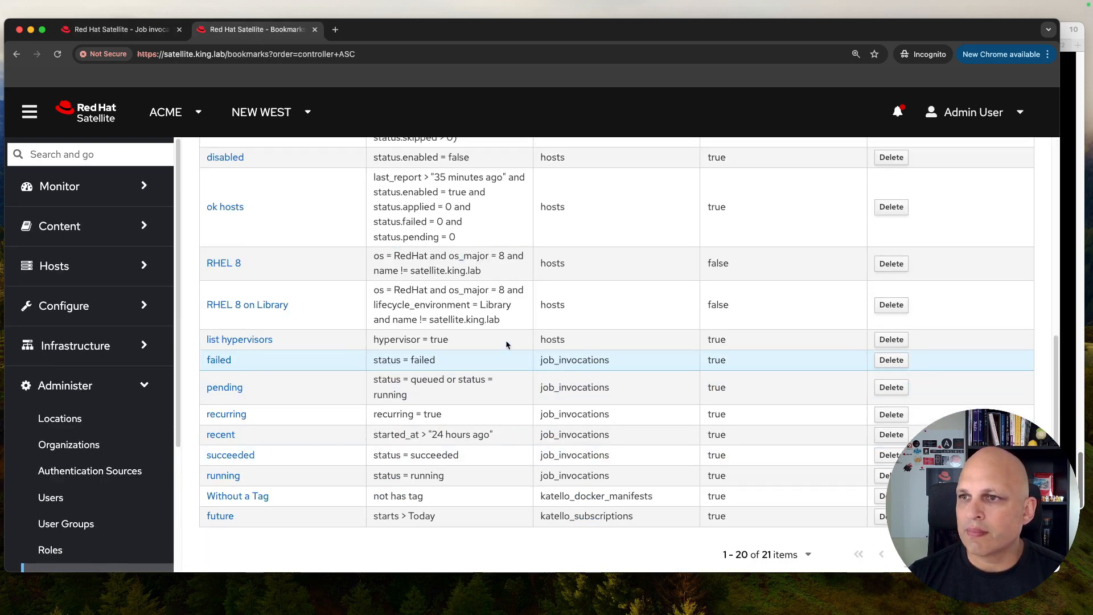
scroll(506, 340, "down", 1)
left_click_drag(415, 385, 377, 362)
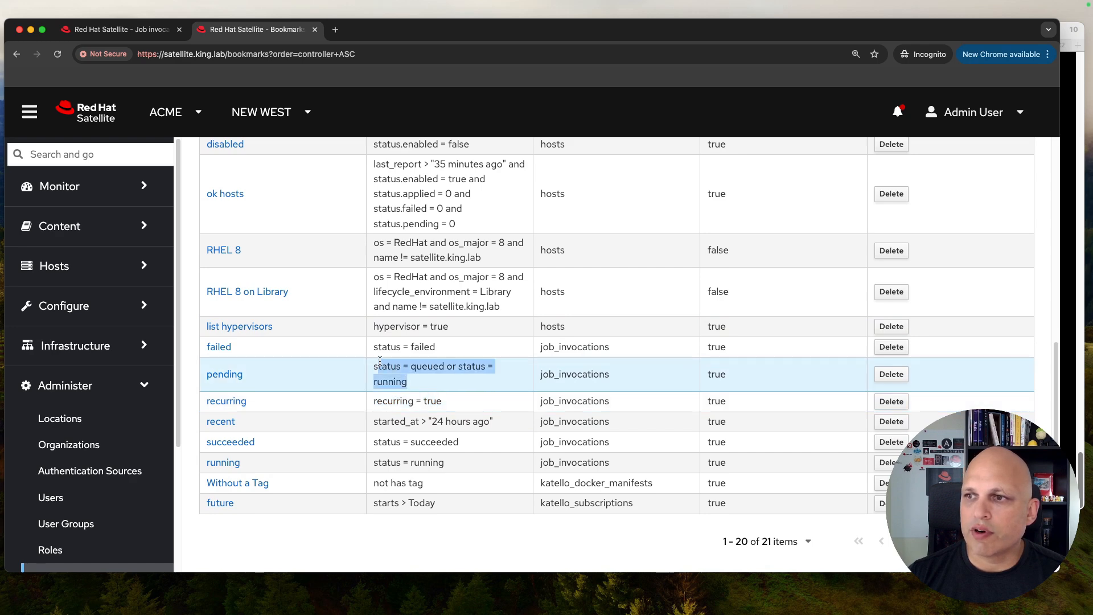
left_click_drag(437, 347, 373, 347)
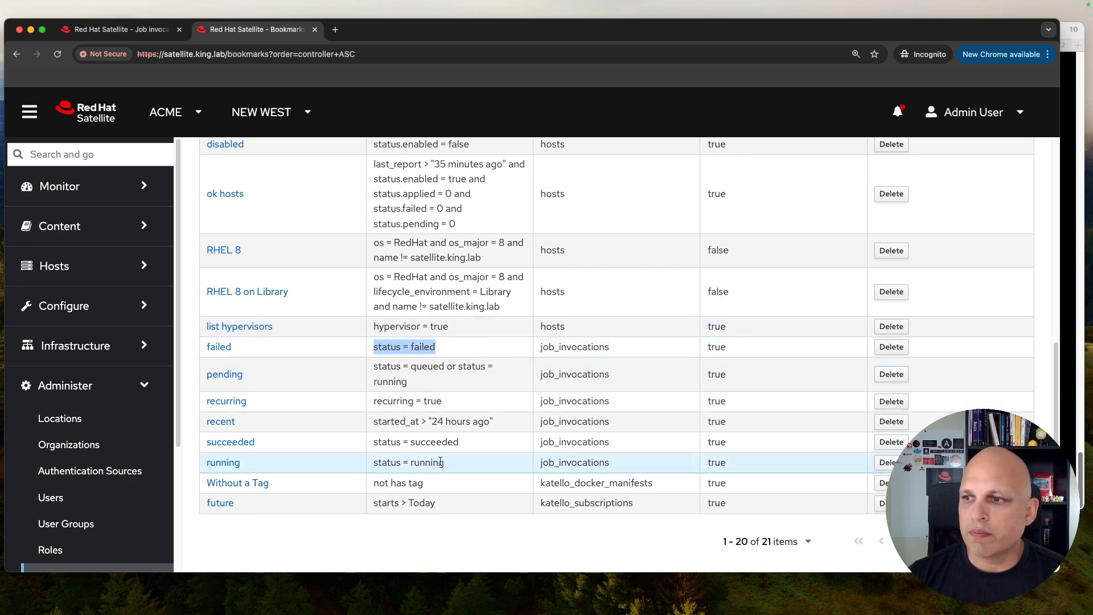
left_click_drag(459, 442, 373, 463)
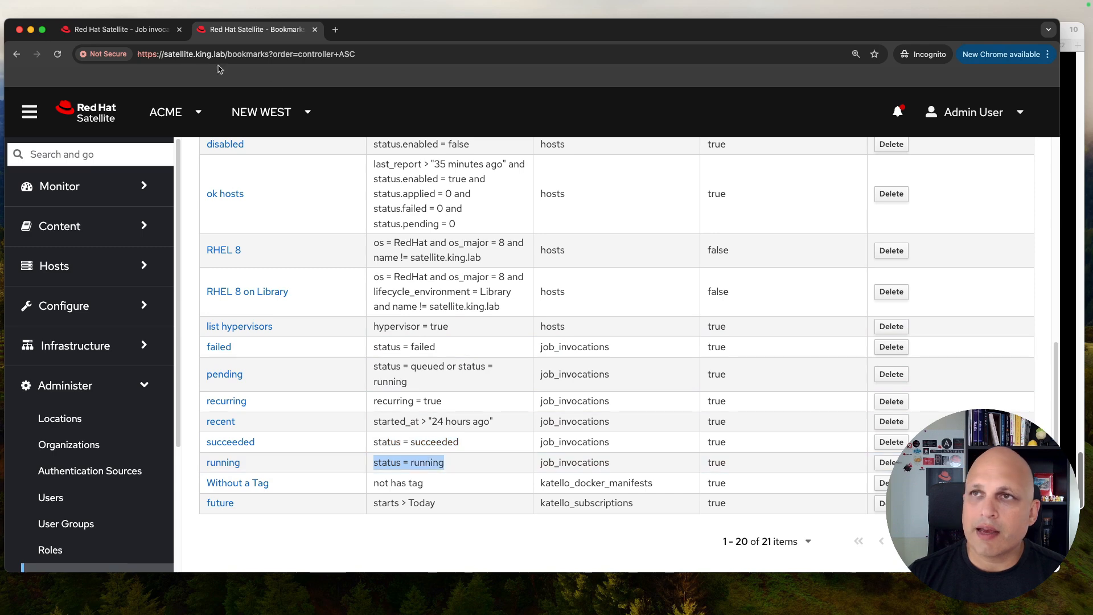
Step: Clear the status = succeeded text from the job search field
left_click(144, 32)
triple_click(377, 210)
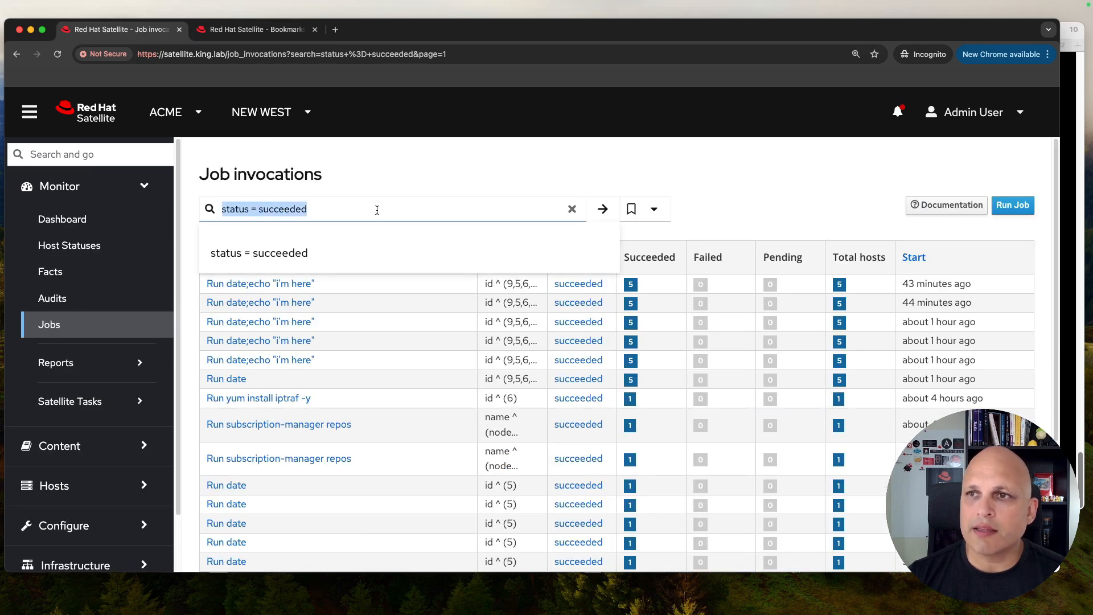
key("BackSpace")
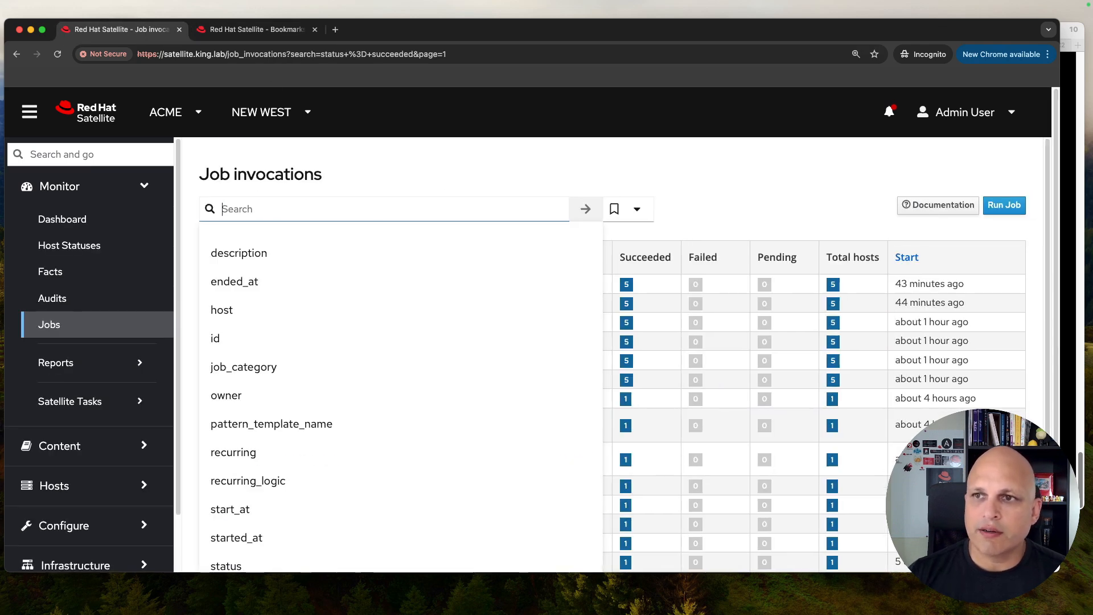
Step: Dismiss the job search suggestions and expand Administer in the navigation sidebar
scroll(361, 328, "down", 2)
scroll(361, 326, "down", 3)
scroll(384, 381, "up", 3)
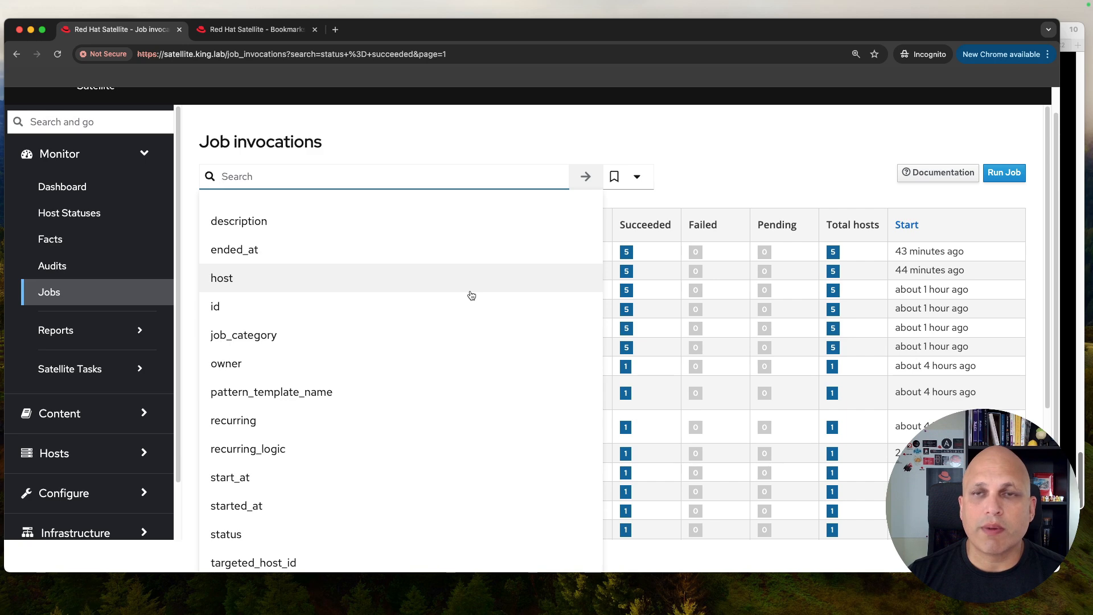
left_click(720, 159)
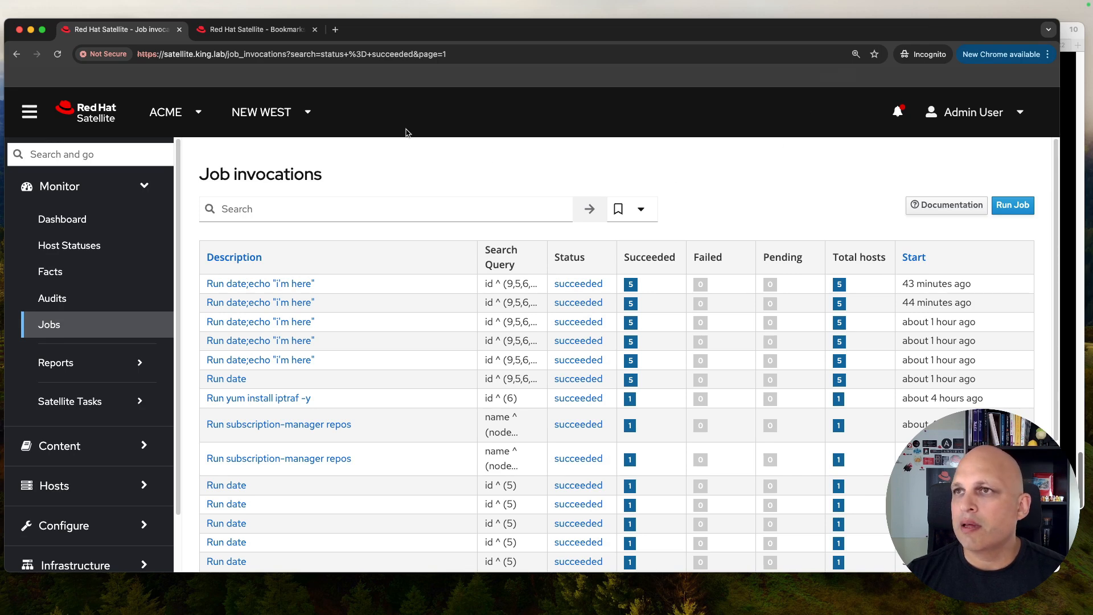
scroll(85, 501, "down", 2)
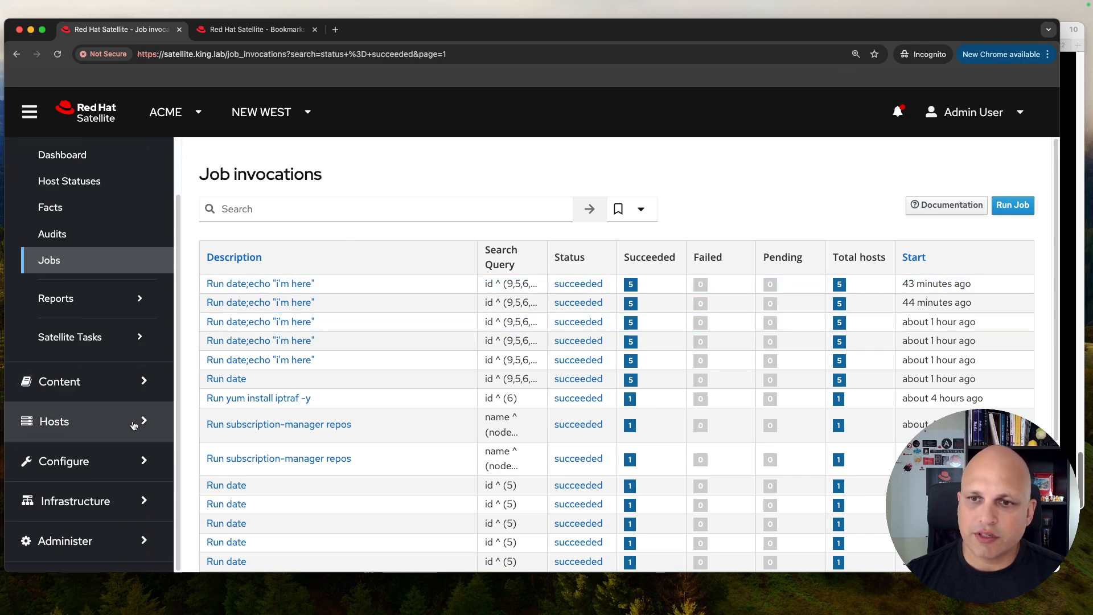
left_click(94, 546)
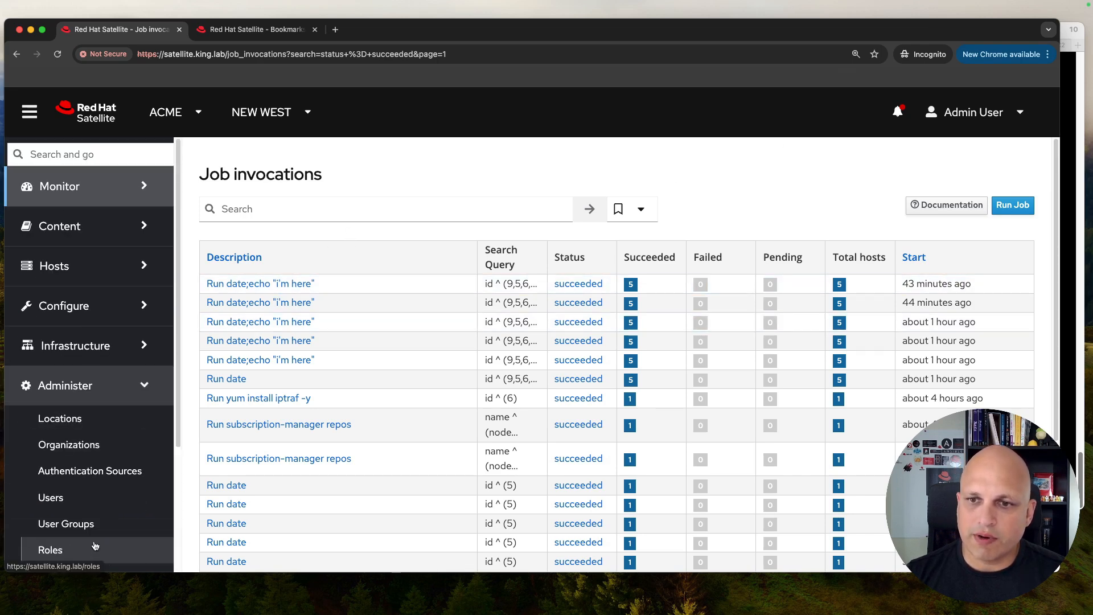
Step: Start a new user and fill in its username, first name, surname and email address
left_click(50, 497)
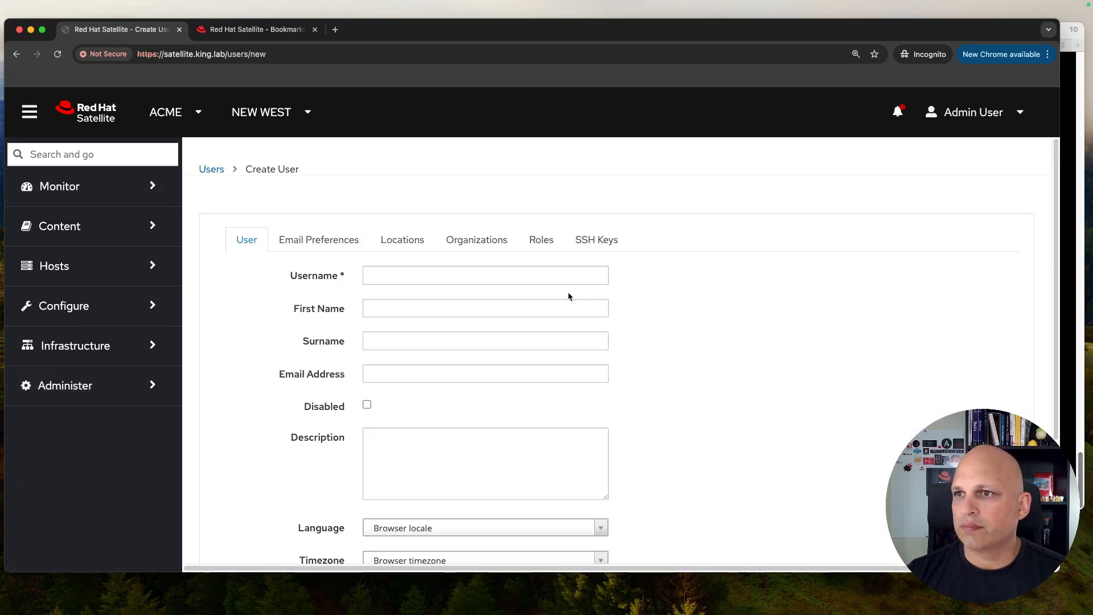
left_click(568, 278)
type("user1")
key("Tab")
type("User")
key("Tab")
key("shift+Tab")
type("Di")
key("BackSpace")
type("rst")
key("Tab")
type("User")
key("Tab")
type("us")
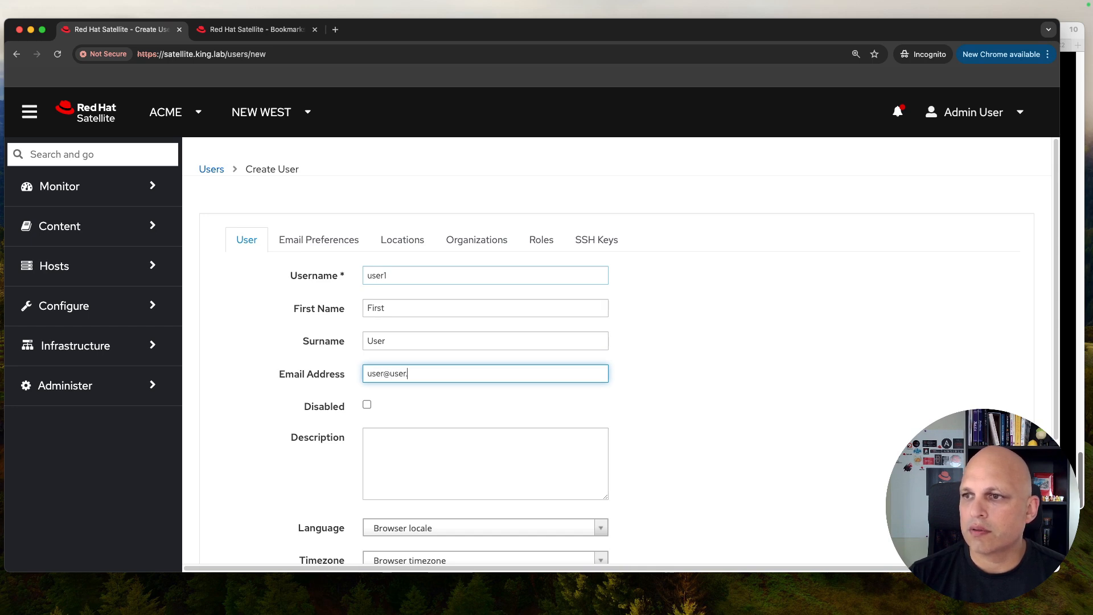
Step: Set authorization to INTERNAL, enter and confirm the password, and submit the new user
scroll(517, 288, "down", 5)
left_click(538, 420)
left_click(399, 462)
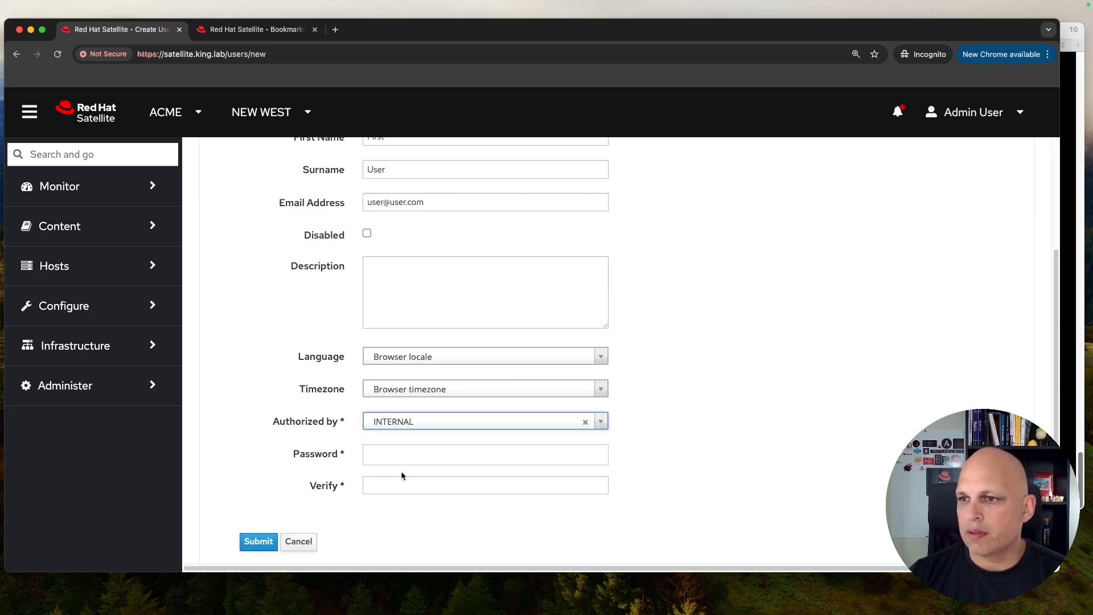
left_click(422, 450)
type("••••••")
key("BackSpace")
key("BackSpace")
key("BackSpace")
key("BackSpace")
key("BackSpace")
key("BackSpace")
key("BackSpace")
type("•••••••••")
key("Tab")
type("••••••")
scroll(598, 341, "up", 5)
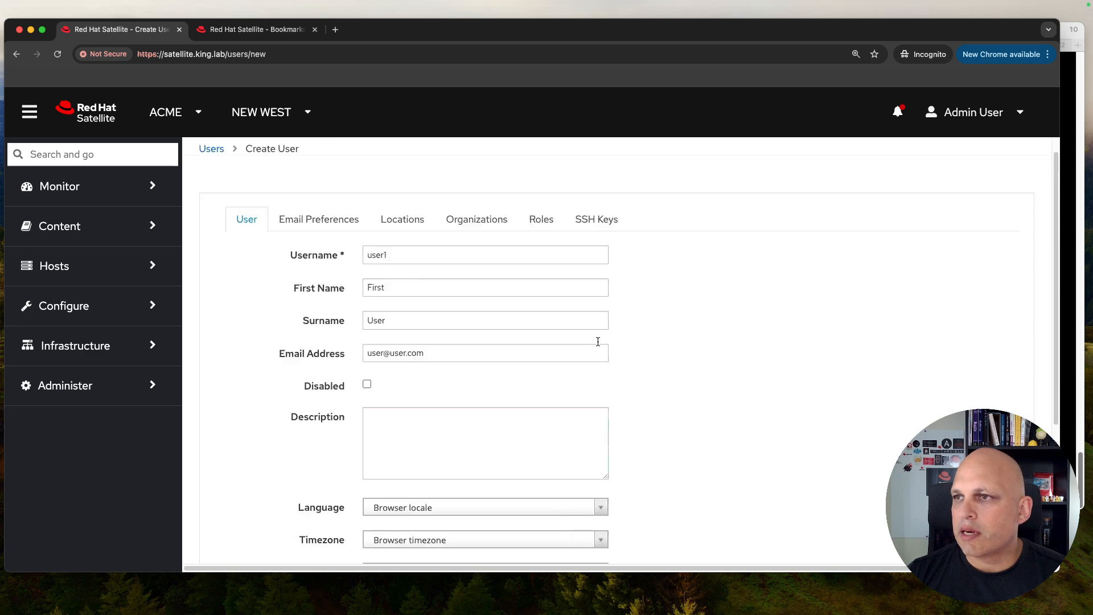
scroll(381, 397, "down", 7)
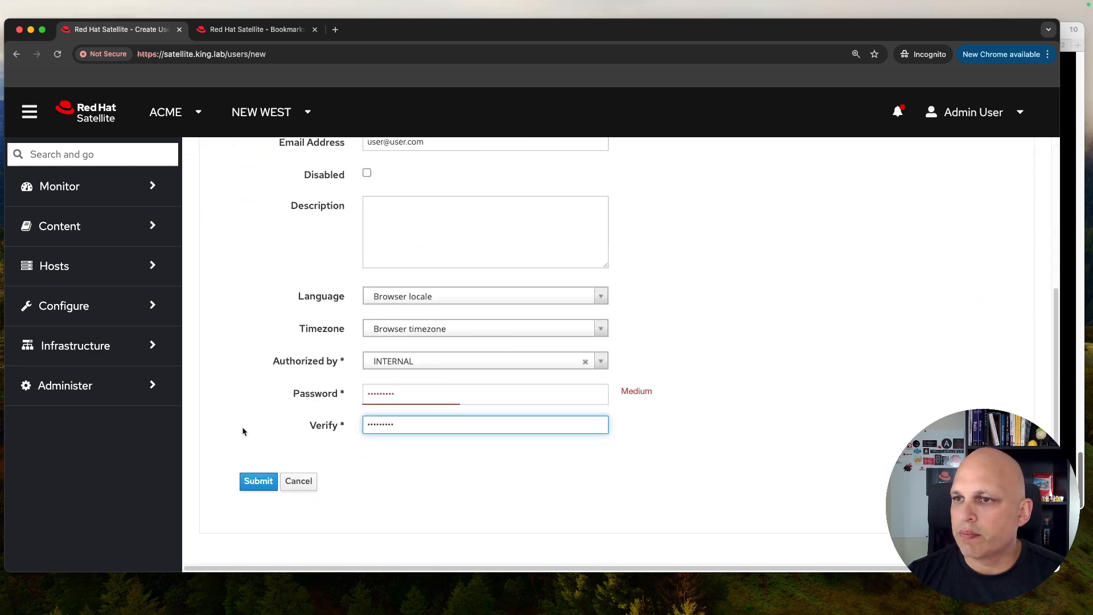
left_click(260, 480)
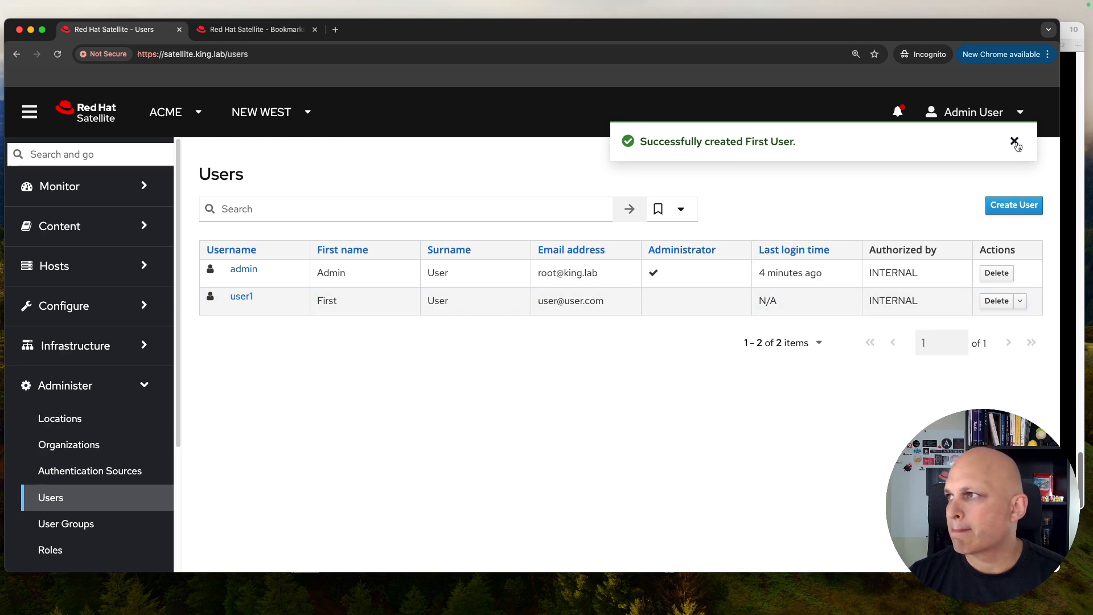
Step: Log out of the admin account and sign in as the new user
left_click(1017, 143)
left_click(1048, 56)
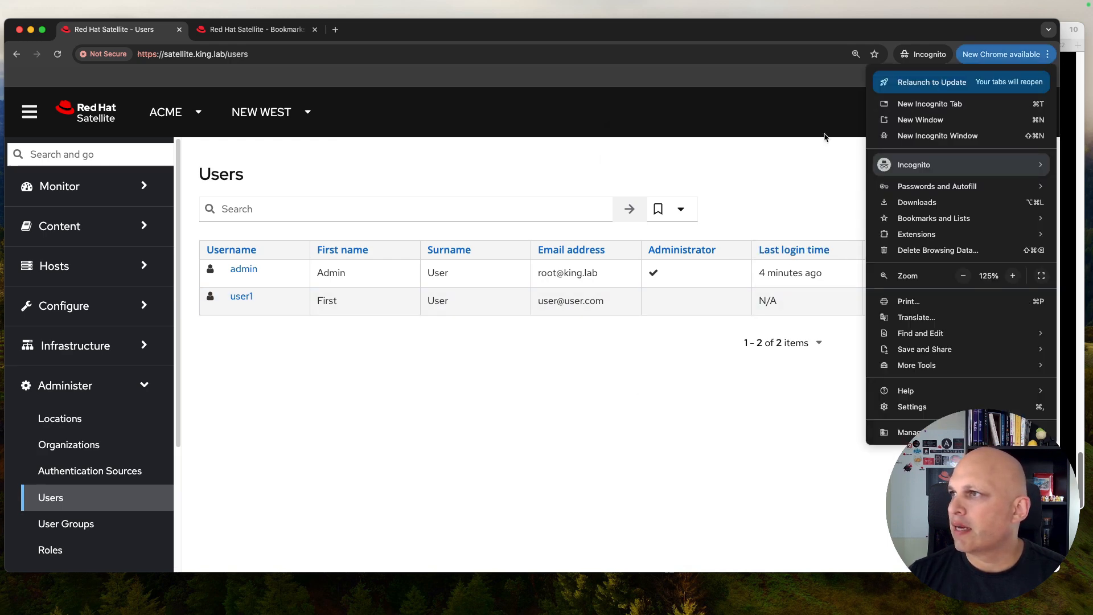
left_click(646, 152)
left_click(1017, 117)
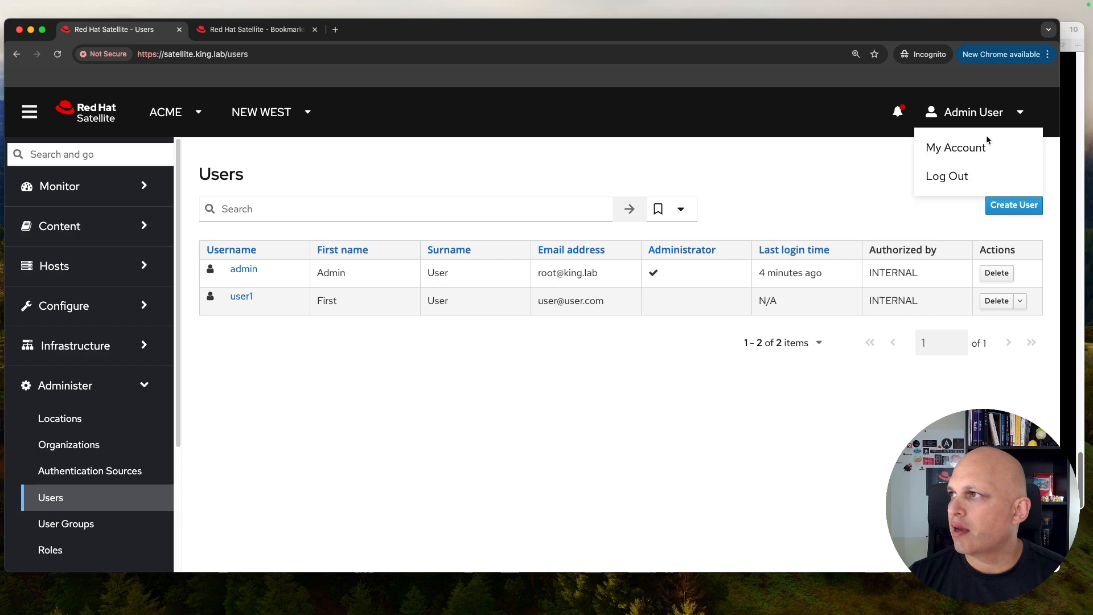
left_click(949, 177)
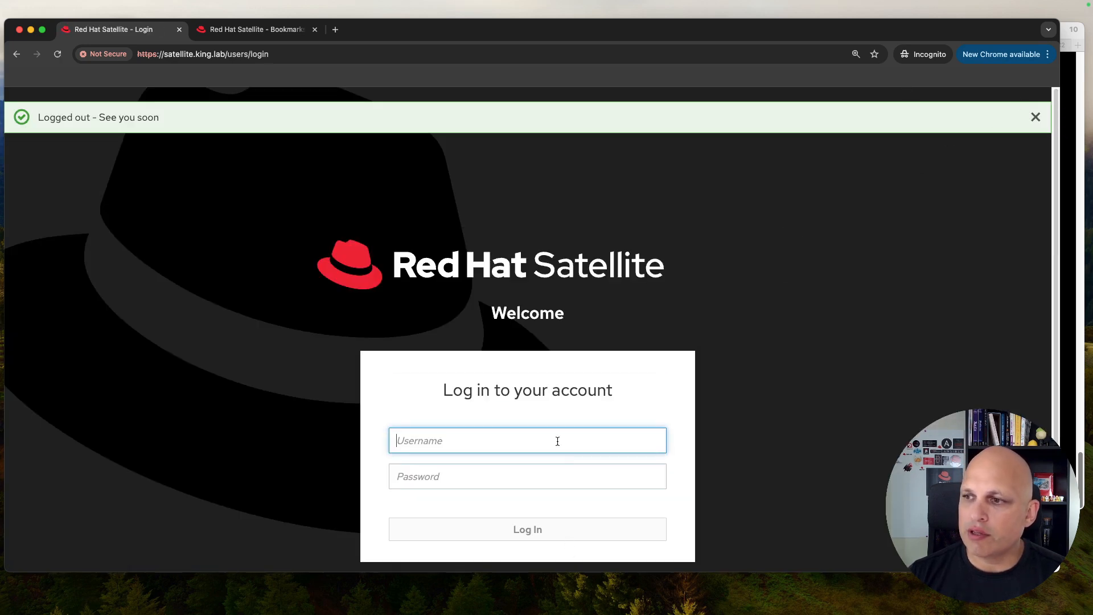
type("user1")
key("Tab")
type("r")
key("Return")
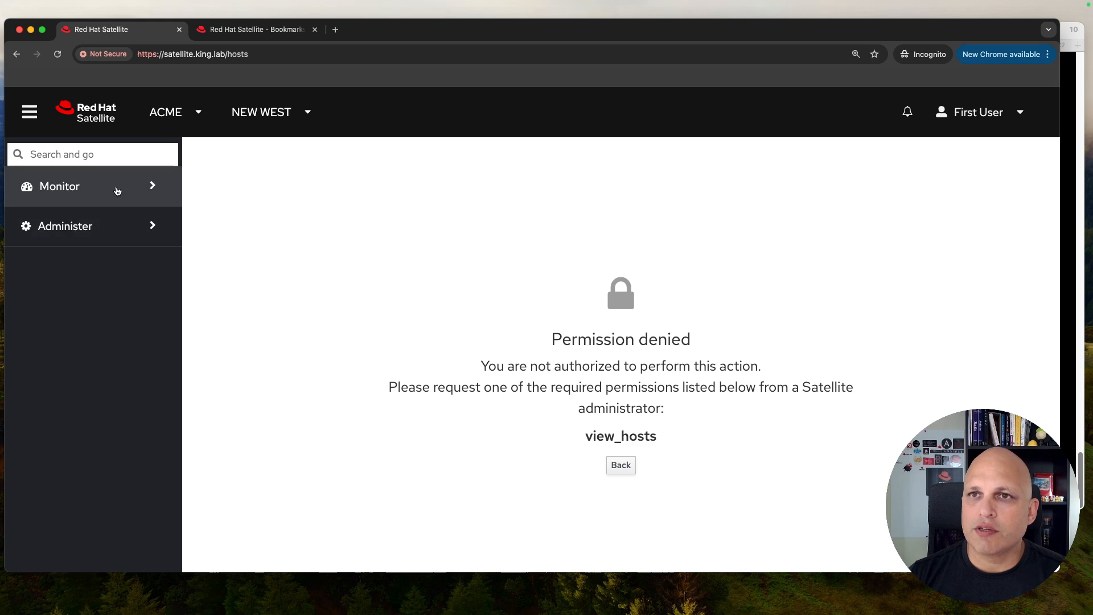
Step: Check the limited user's Monitor and Administer pages, then log back in as admin
left_click(114, 190)
left_click(72, 301)
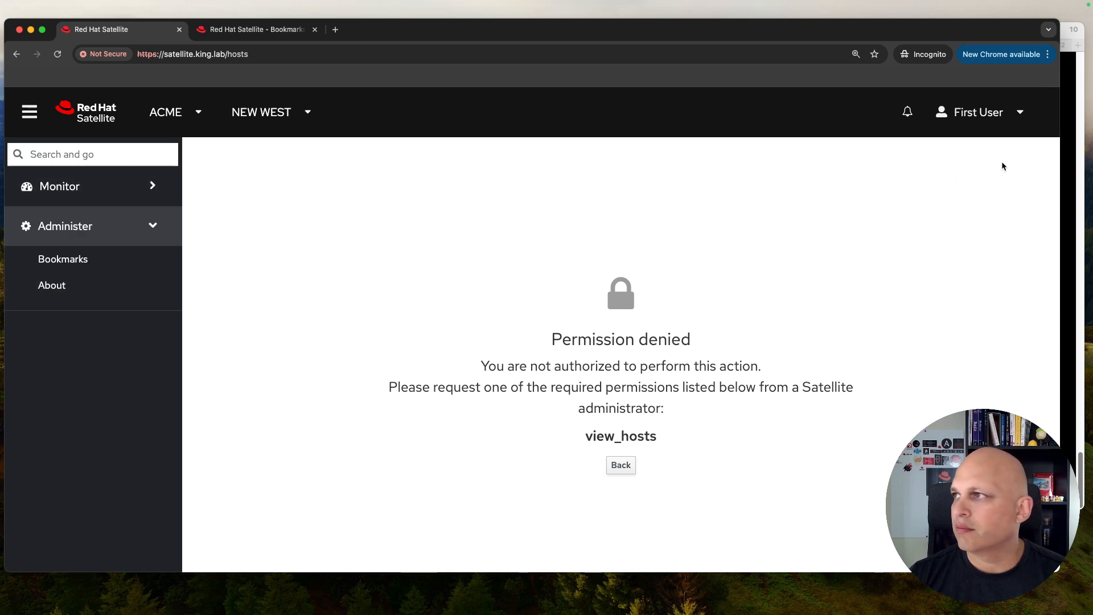
left_click(1014, 115)
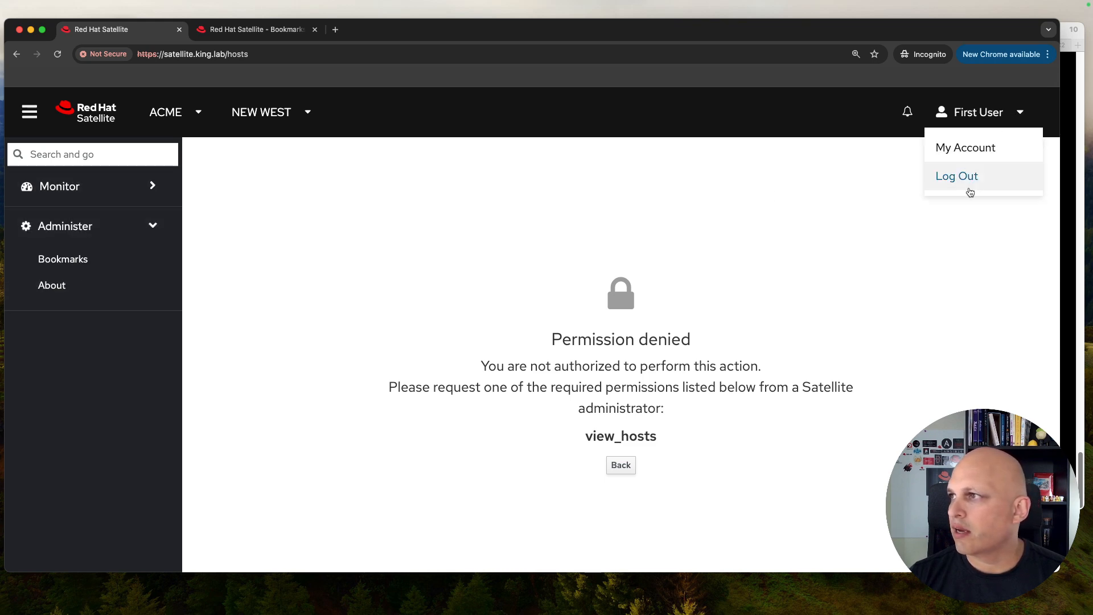
left_click(971, 181)
type("admin")
key("Tab")
type("••••••")
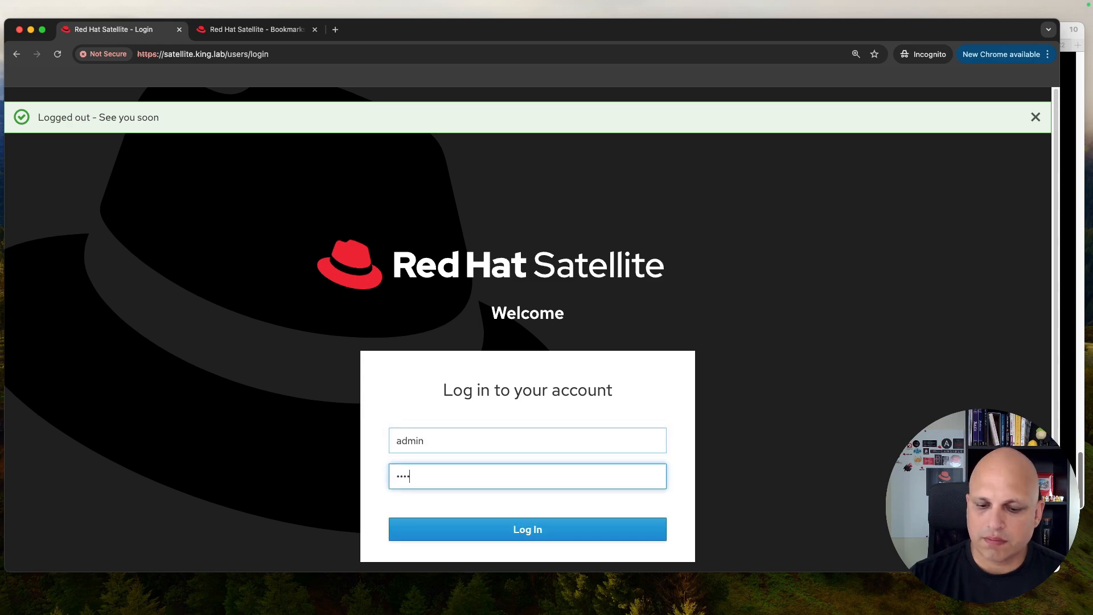
key("Return")
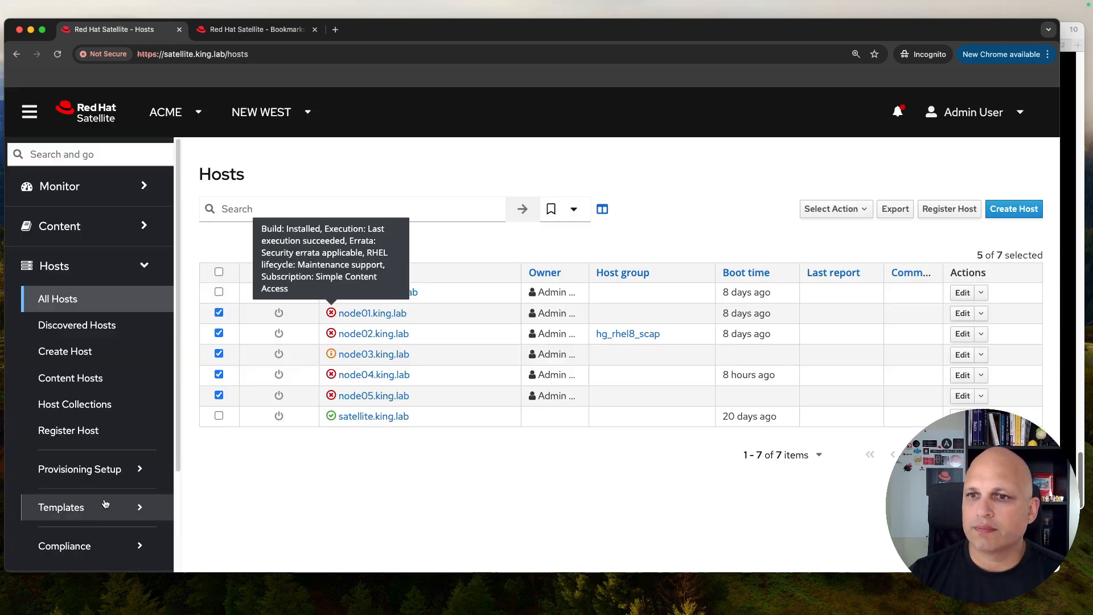
scroll(97, 429, "down", 1)
Step: Edit the new user, add the Viewer role on its Roles tab, and submit
left_click(65, 386)
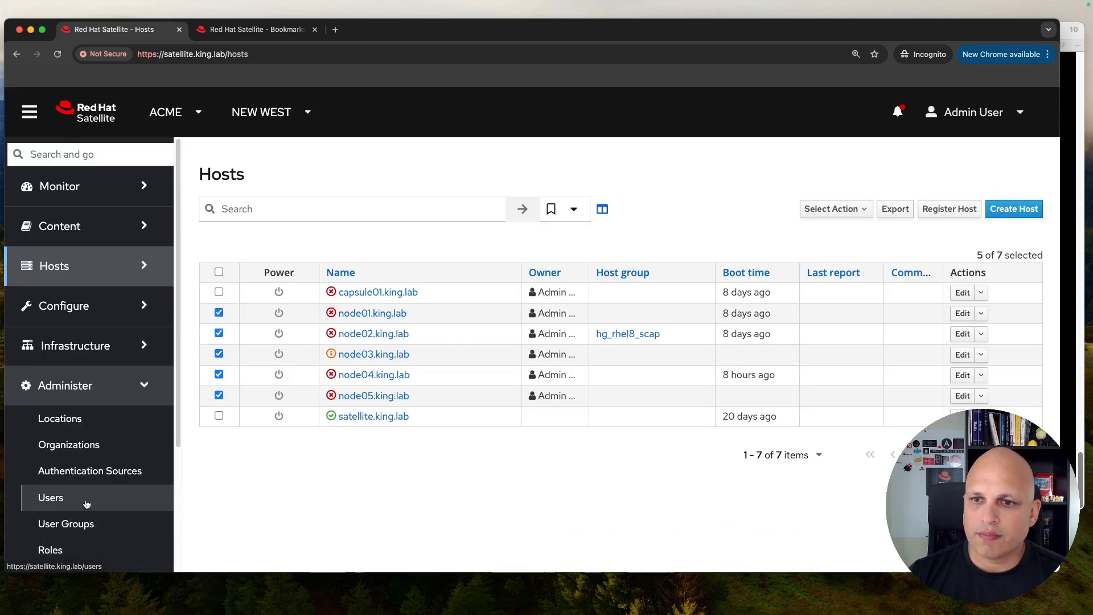
left_click(68, 498)
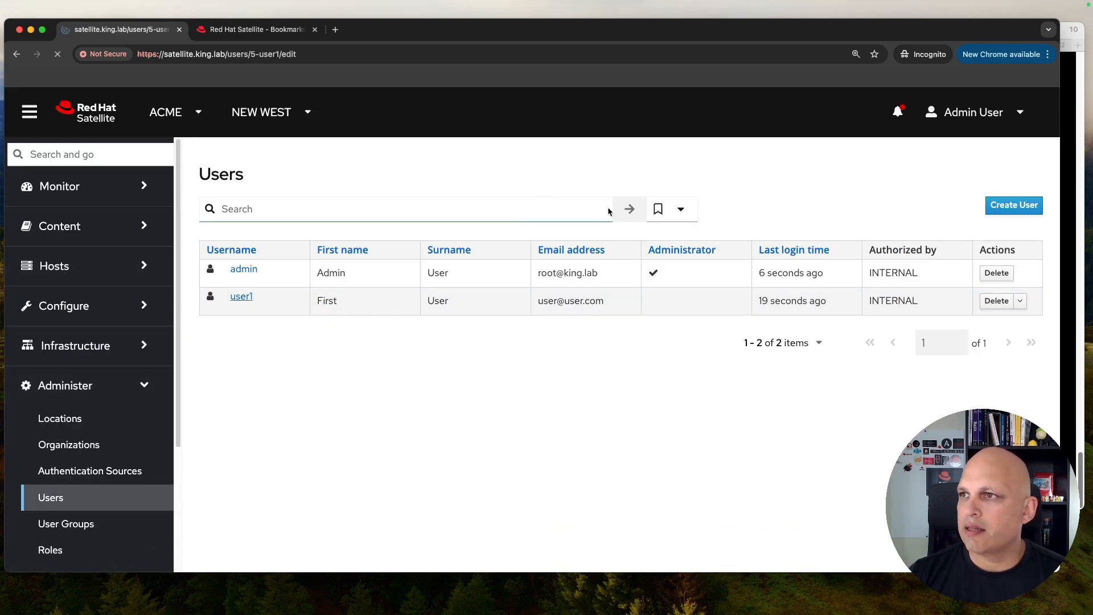
left_click(536, 256)
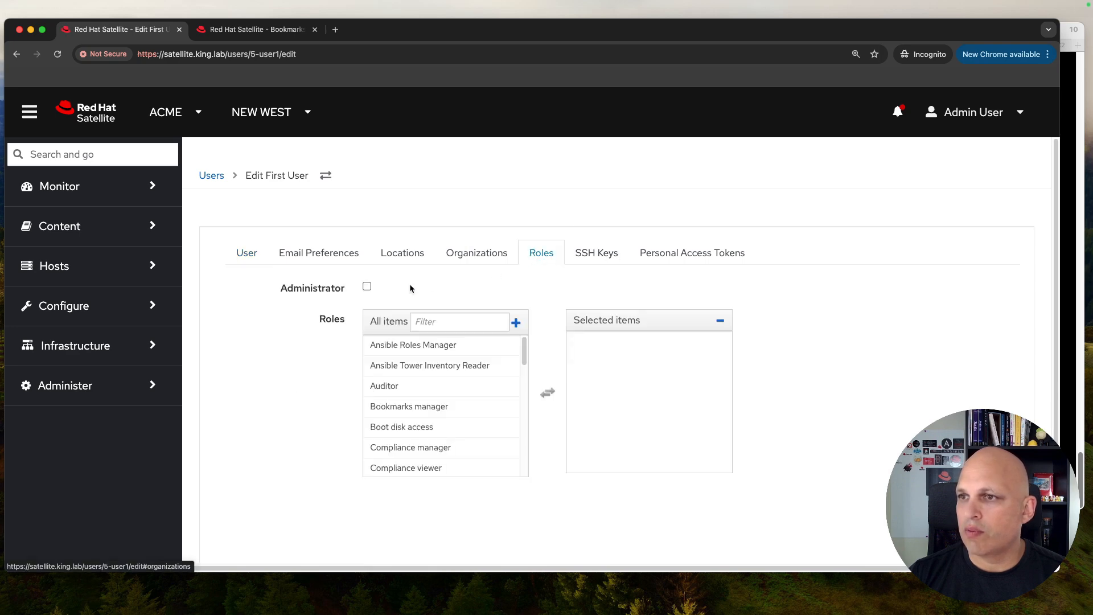
scroll(515, 407, "down", 5)
scroll(509, 444, "down", 10)
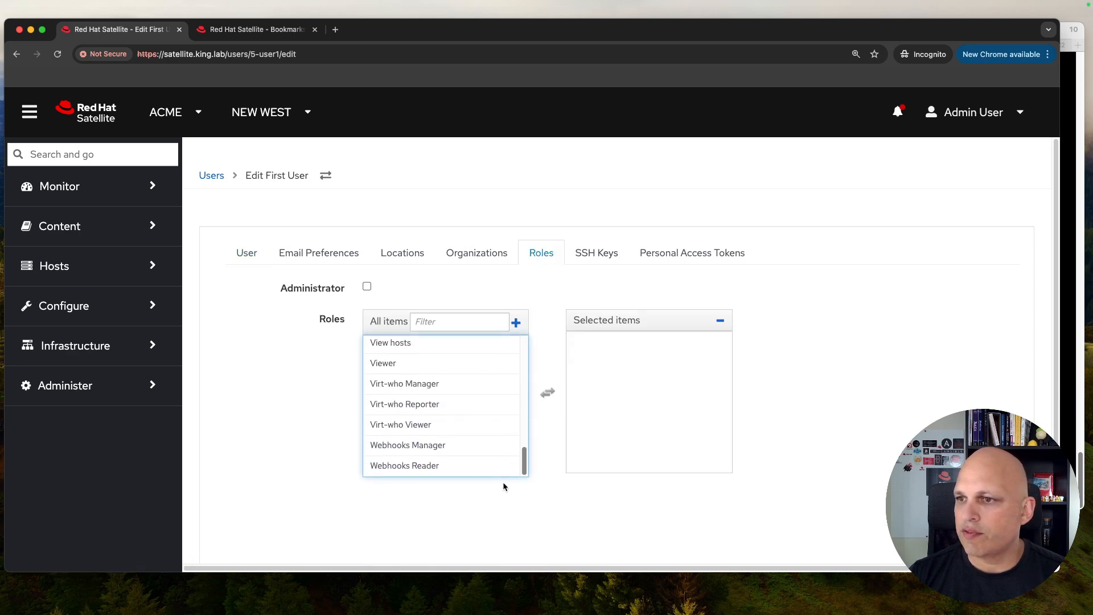
left_click(490, 382)
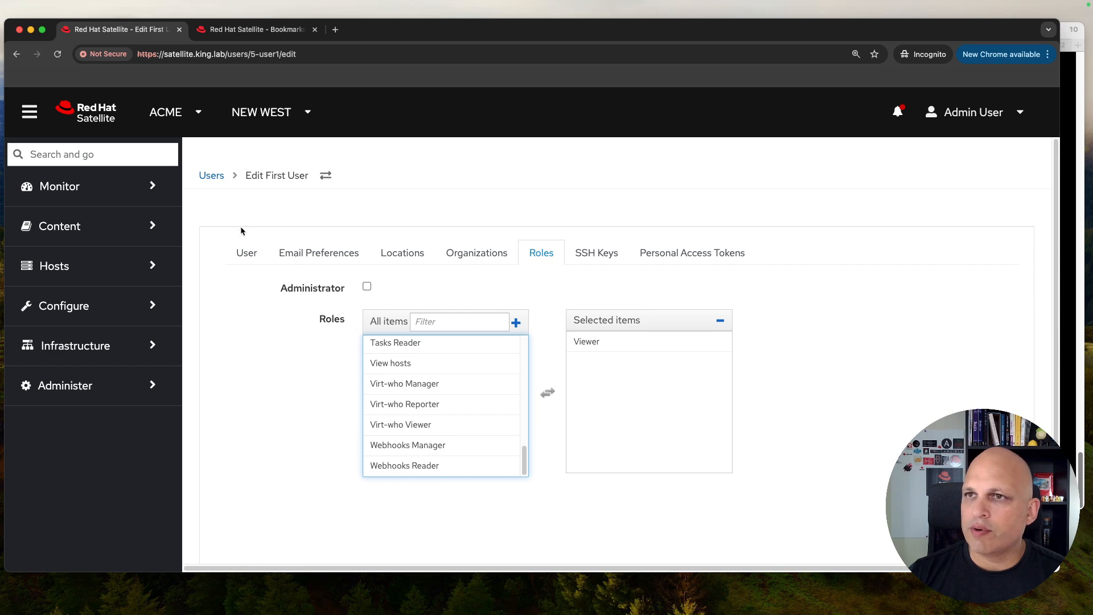
scroll(784, 322, "down", 3)
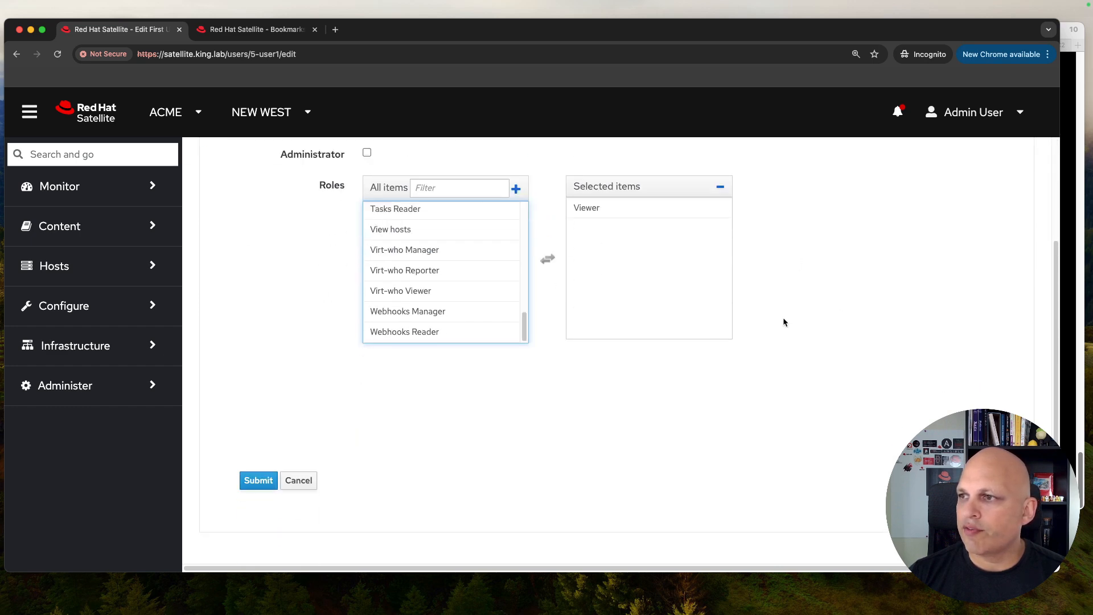
left_click(257, 482)
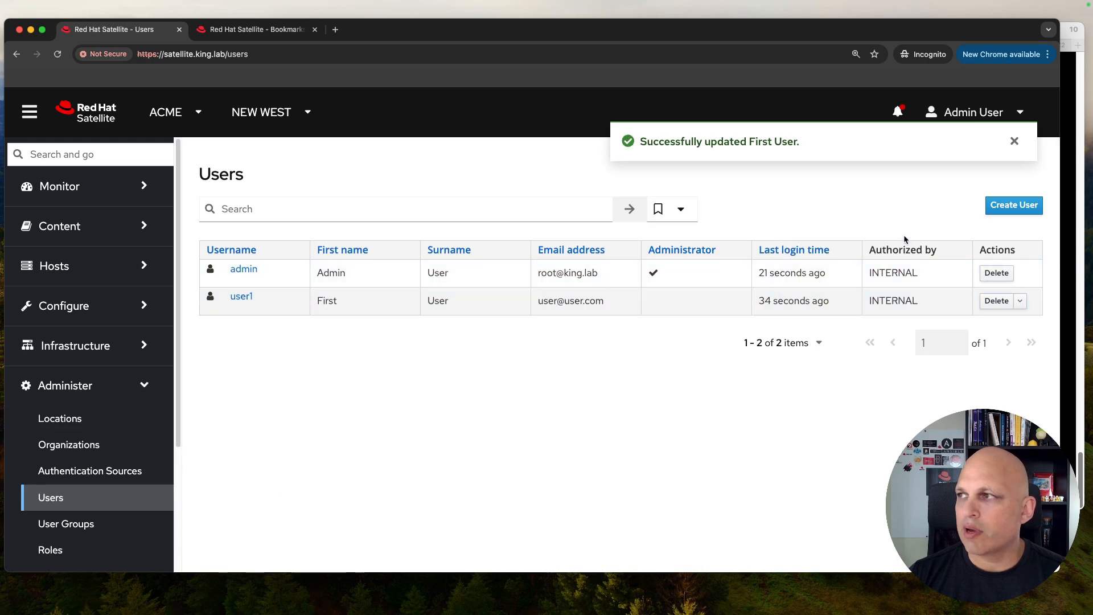
left_click(980, 105)
Step: Log out of admin and sign in as the new Viewer-role user
left_click(950, 176)
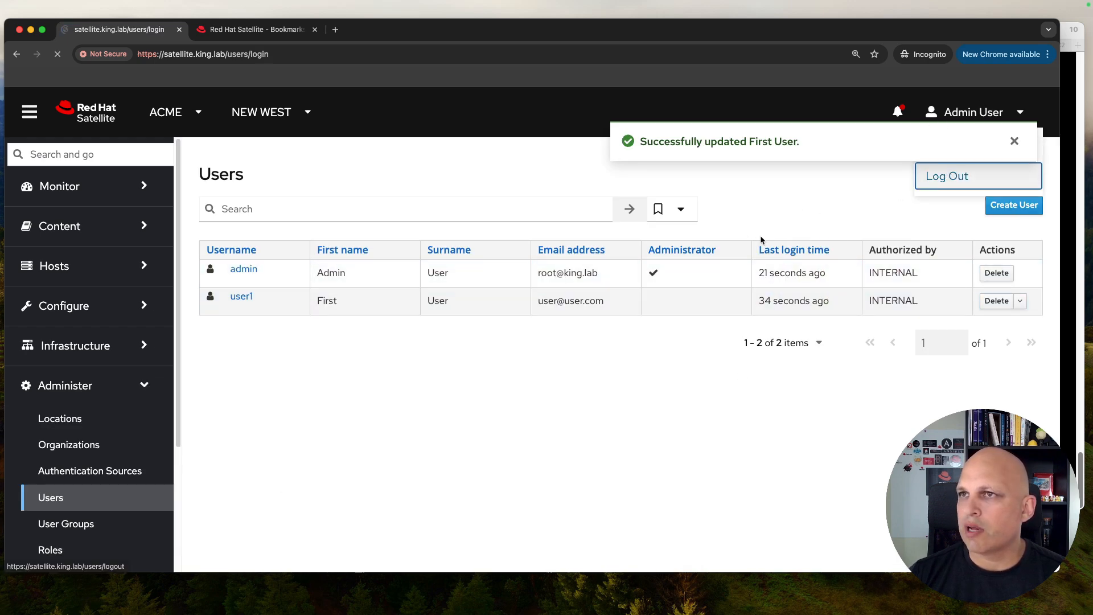
type("user1")
key("Tab")
type("*********")
key("Return")
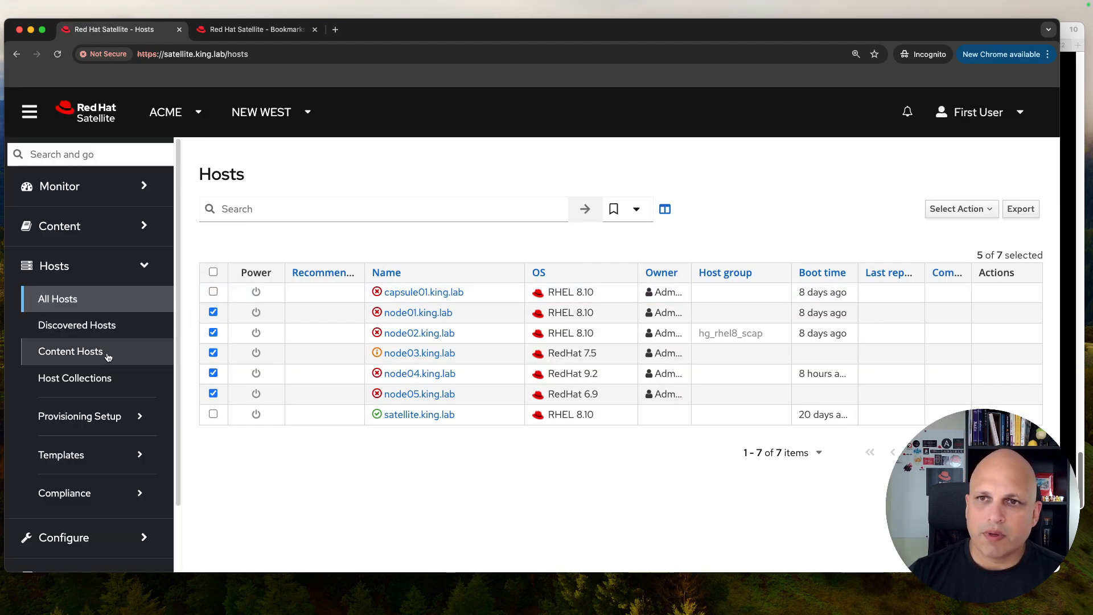
Step: Open Content Hosts and view its saved bookmark searches
left_click(108, 357)
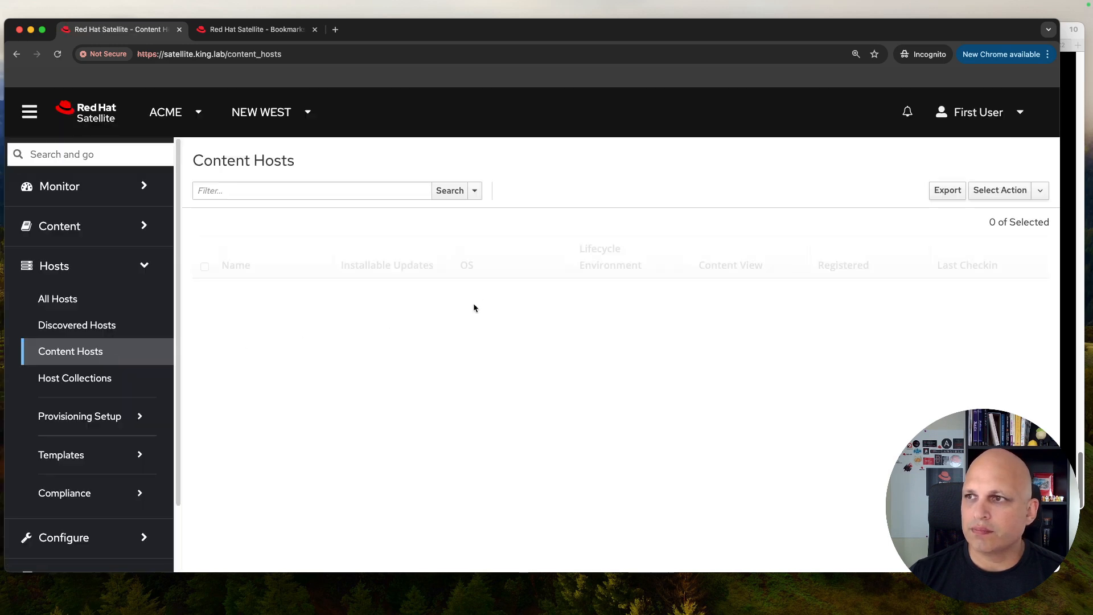
left_click(472, 194)
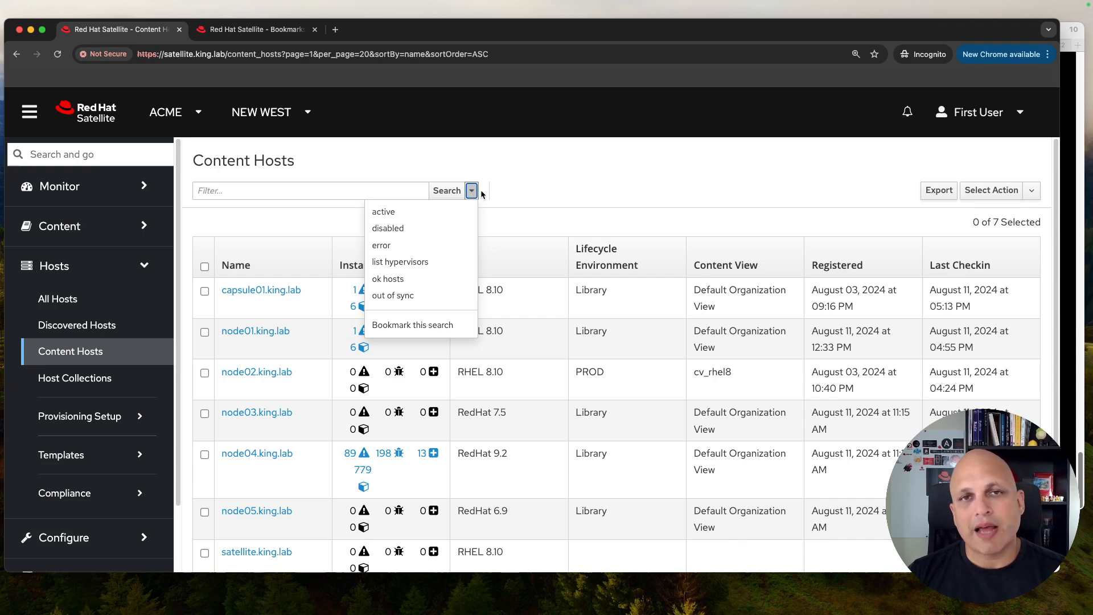
left_click(594, 184)
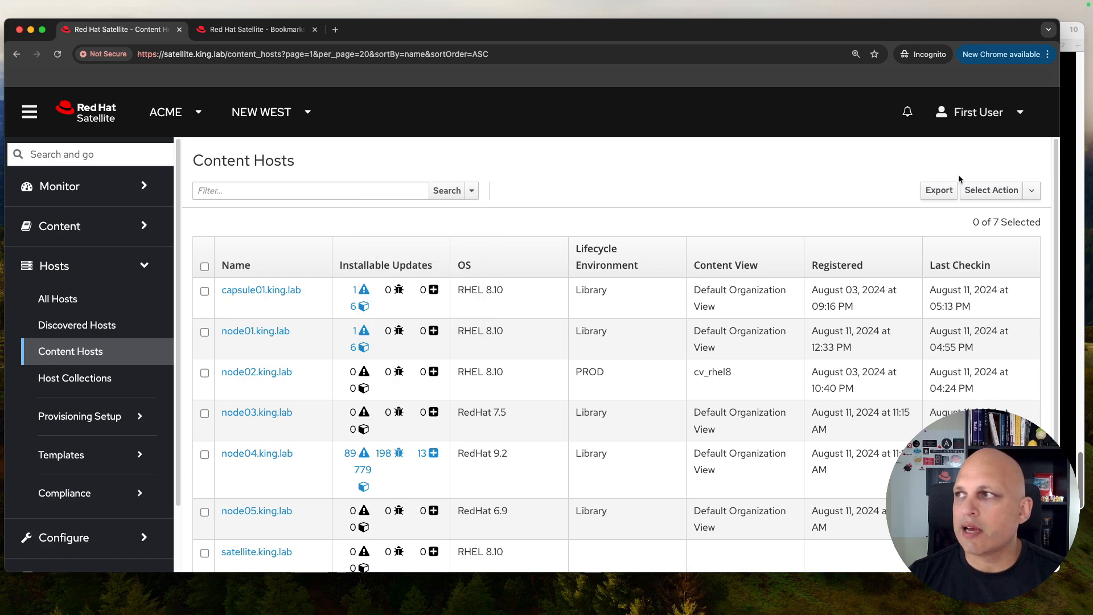
Step: Log out of the limited user and sign in as admin with the admin password
left_click(1028, 117)
left_click(957, 175)
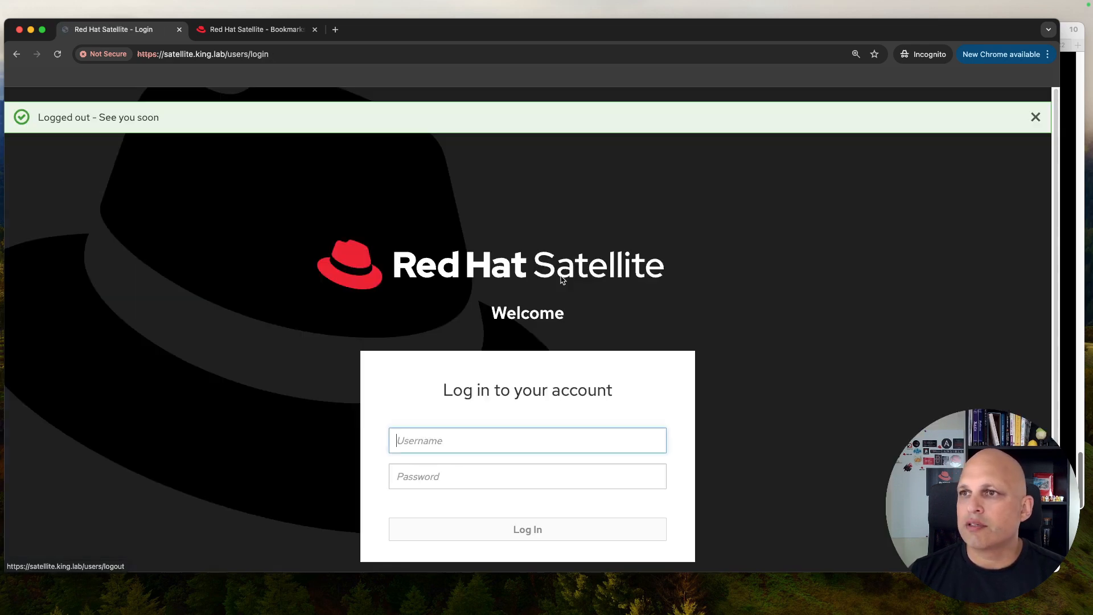
type("admin")
key("Tab")
type("redhat")
key("Return")
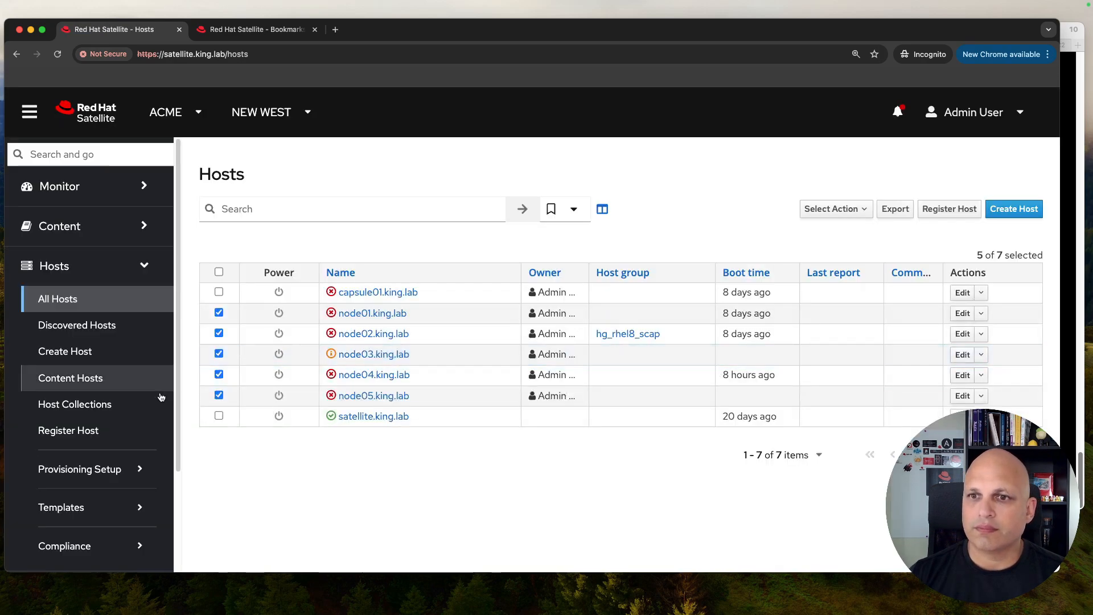
Step: Open Administer > Bookmarks and review the Public column, noting RHEL 8 on PROD is not public
scroll(152, 411, "down", 3)
left_click(94, 542)
scroll(103, 452, "down", 3)
left_click(91, 405)
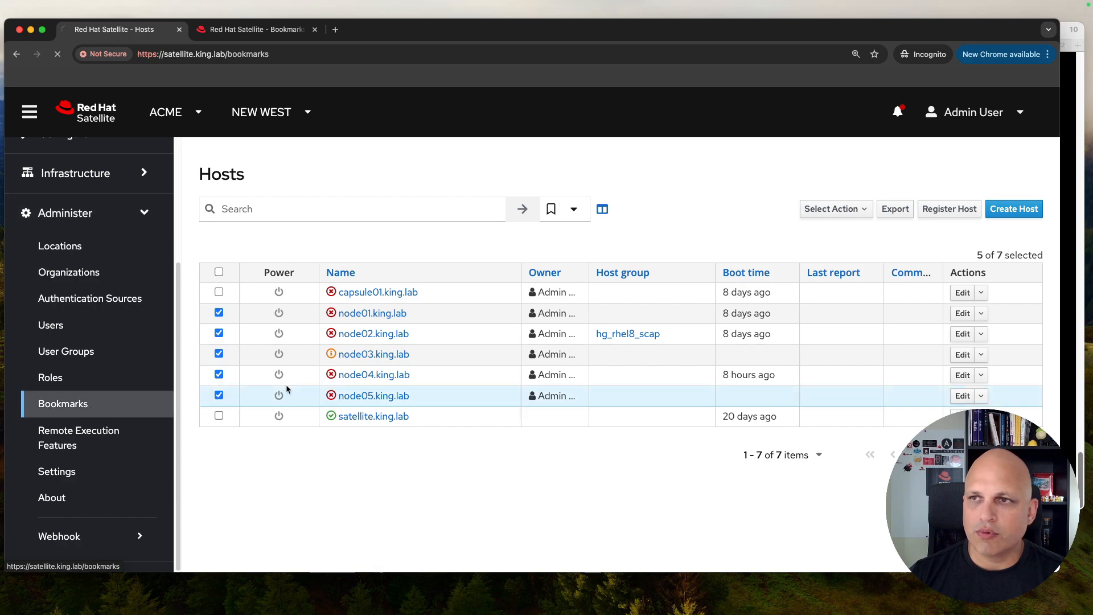
scroll(655, 307, "down", 8)
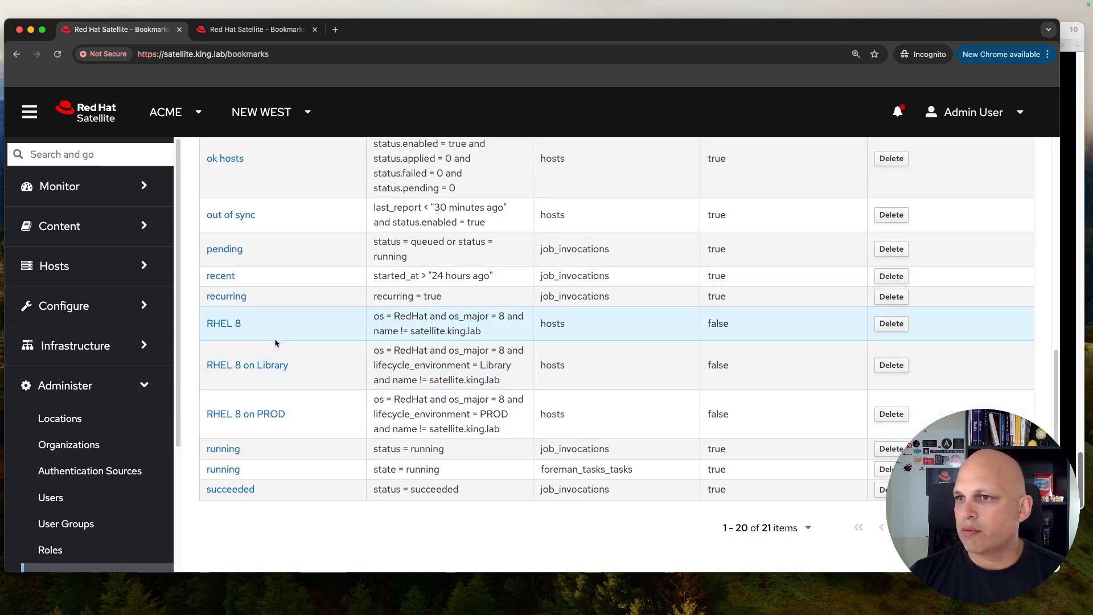
scroll(590, 336, "up", 10)
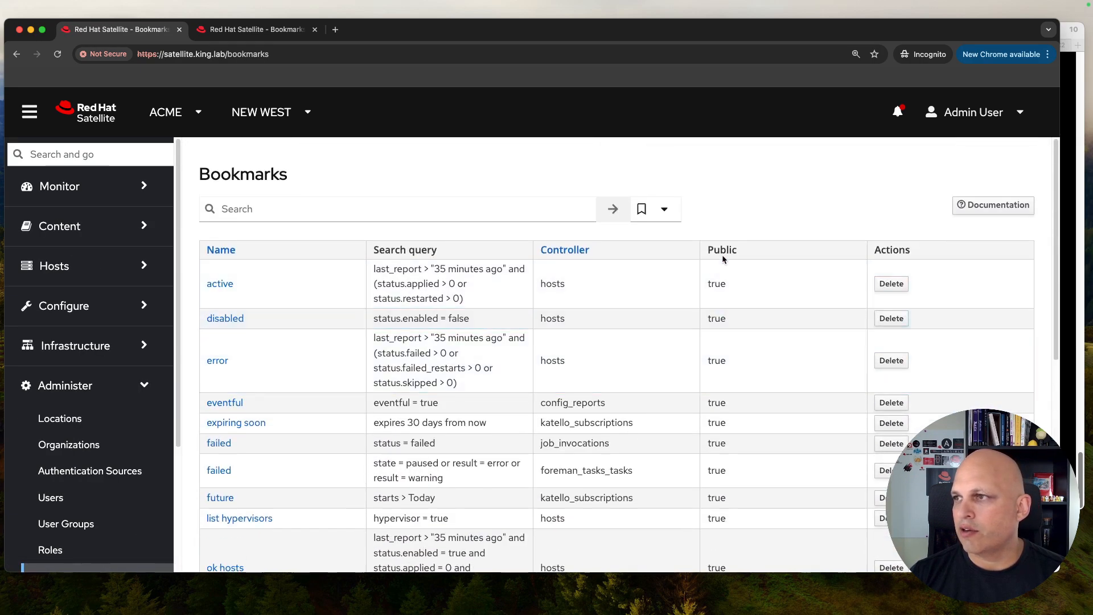
double_click(722, 249)
scroll(709, 282, "down", 8)
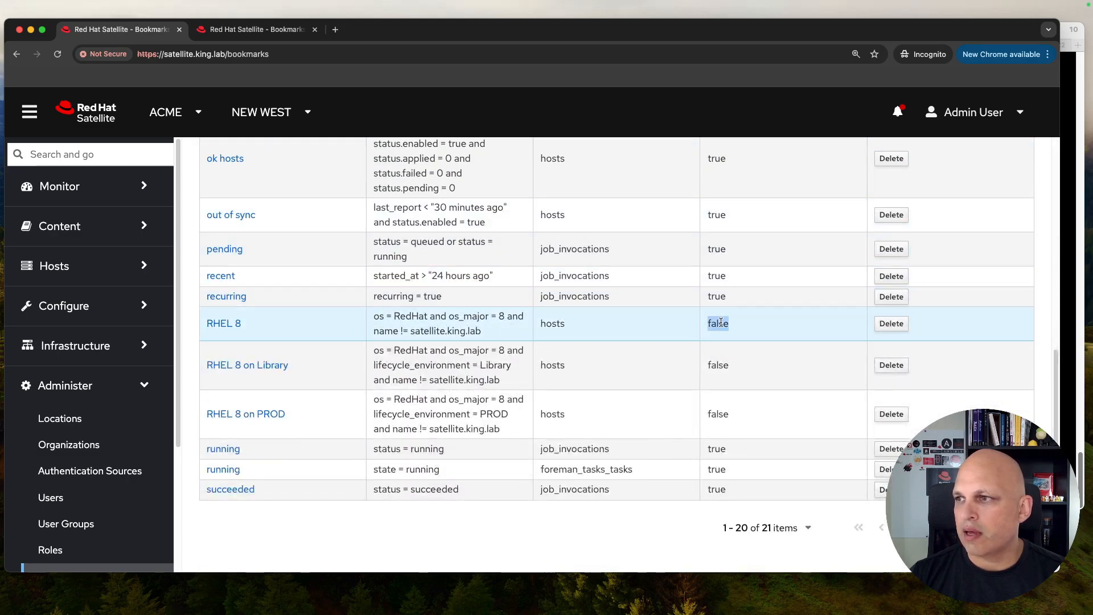
double_click(717, 415)
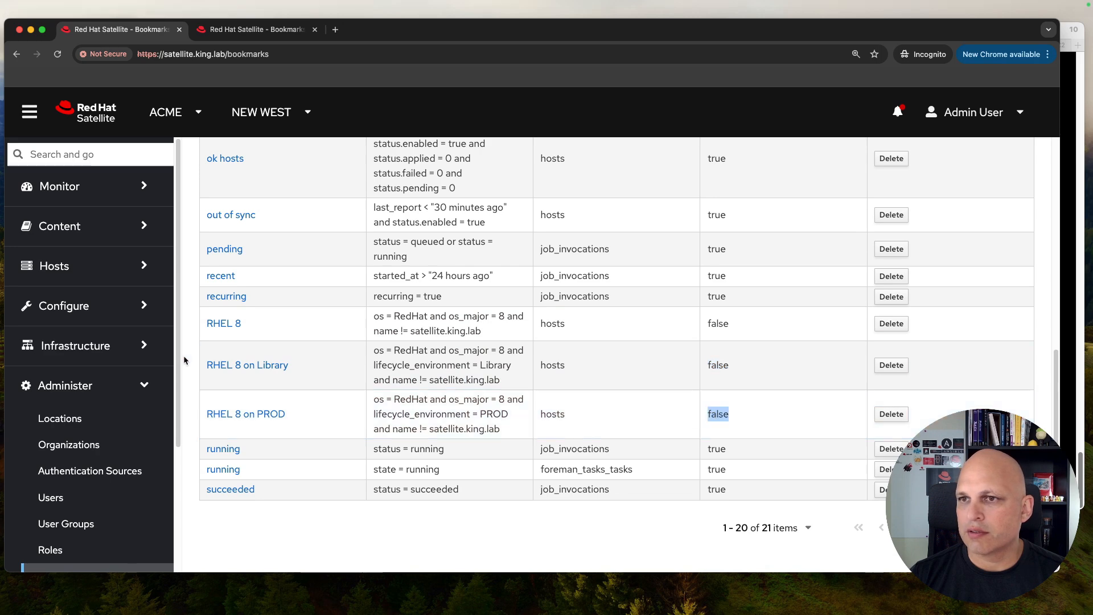
Step: Tick Public on the RHEL 8, RHEL 8 on Library and RHEL 8 on PROD bookmarks, saving each
left_click(225, 324)
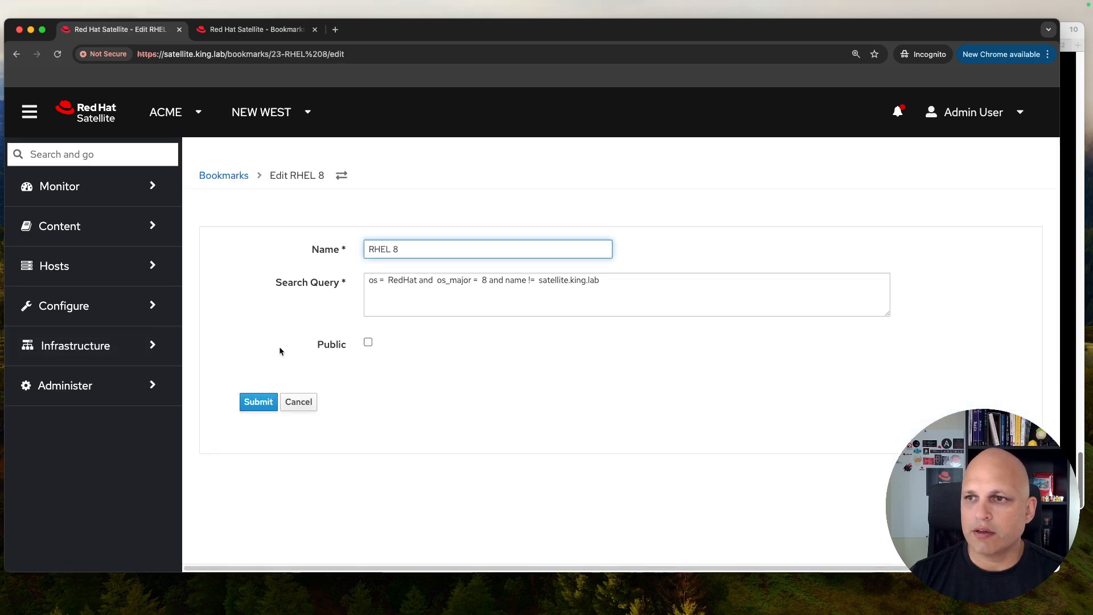
left_click(369, 343)
left_click(253, 402)
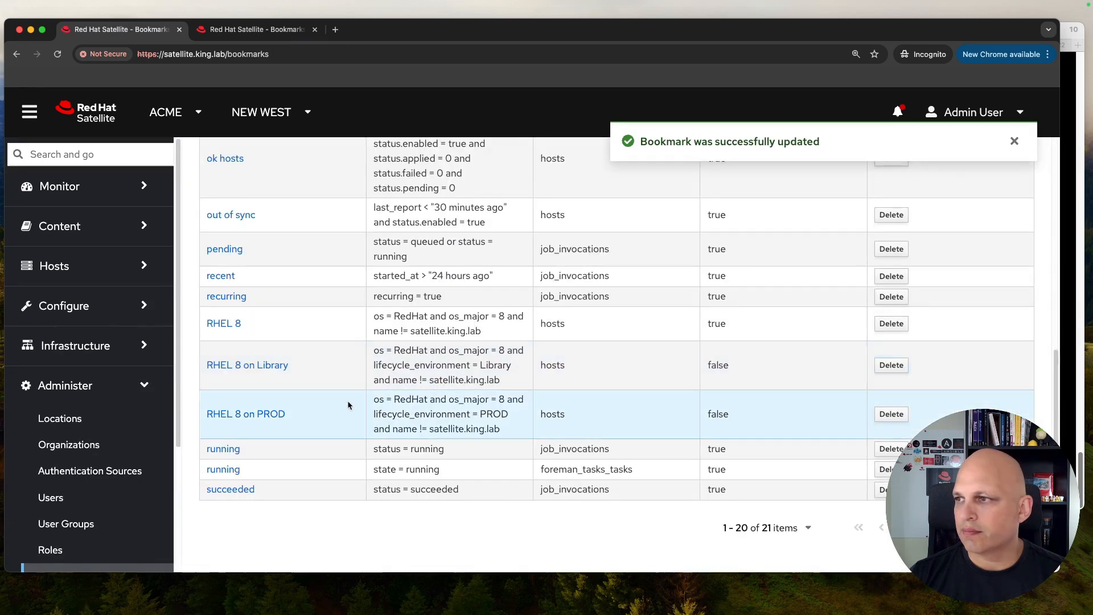
left_click(237, 367)
left_click(368, 342)
left_click(257, 403)
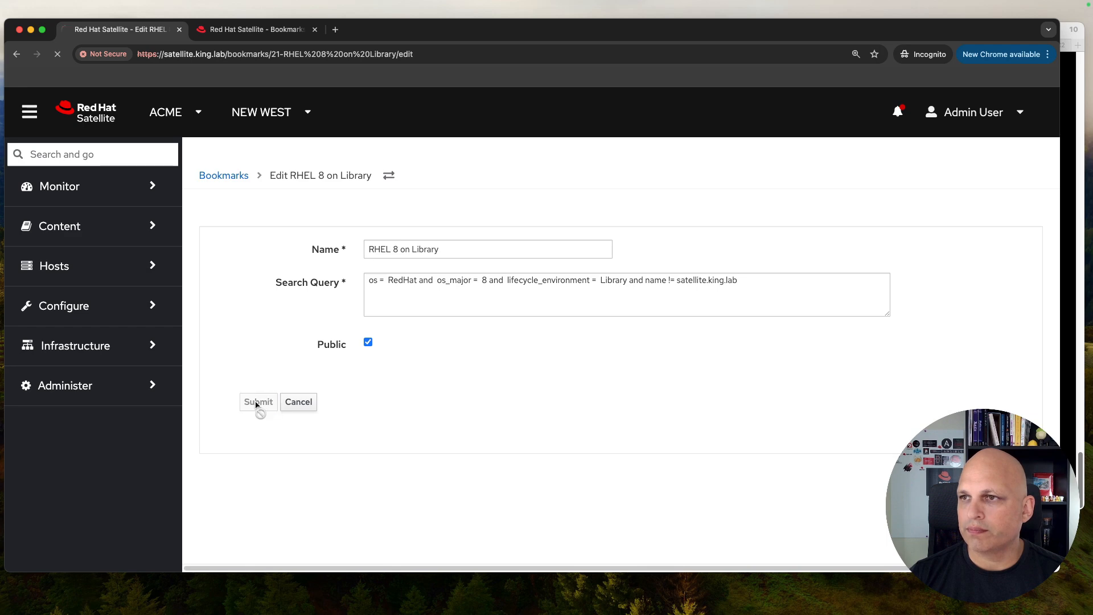
left_click(239, 417)
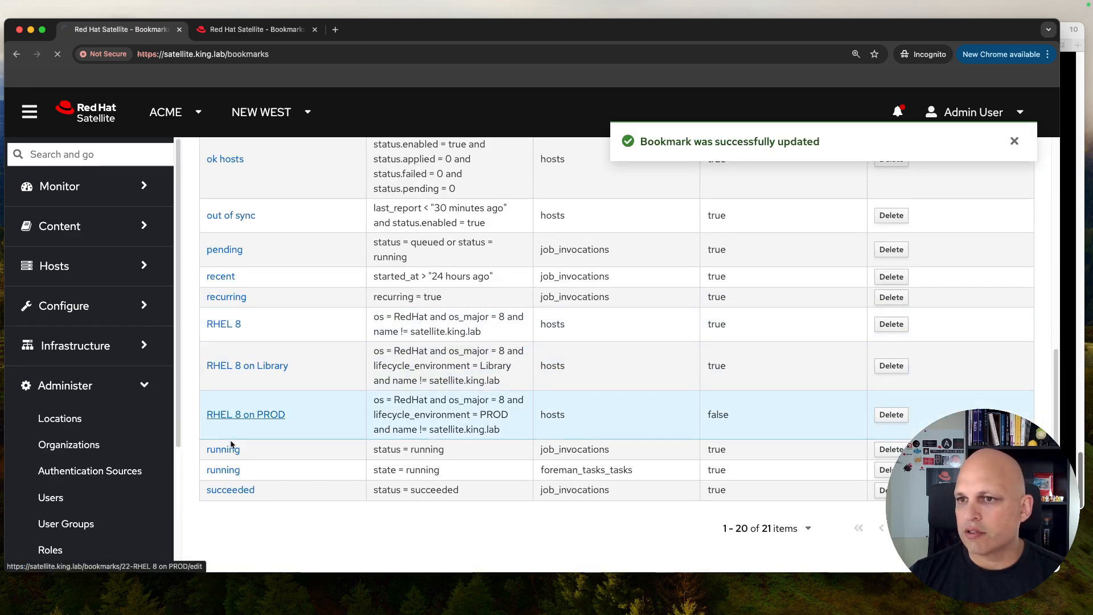
left_click(368, 344)
key("Return")
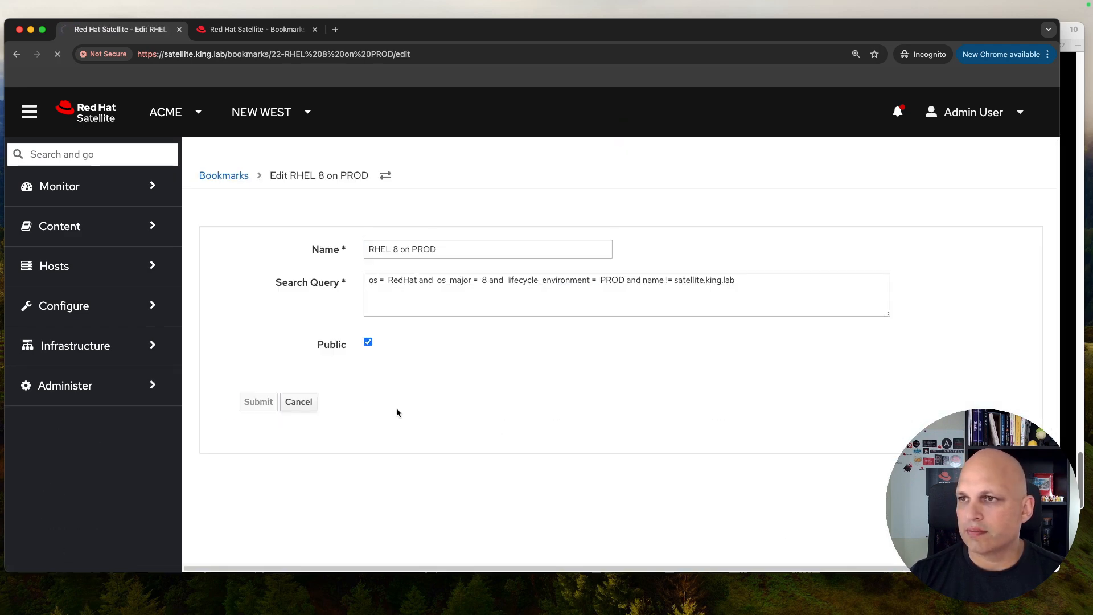
scroll(768, 438, "down", 7)
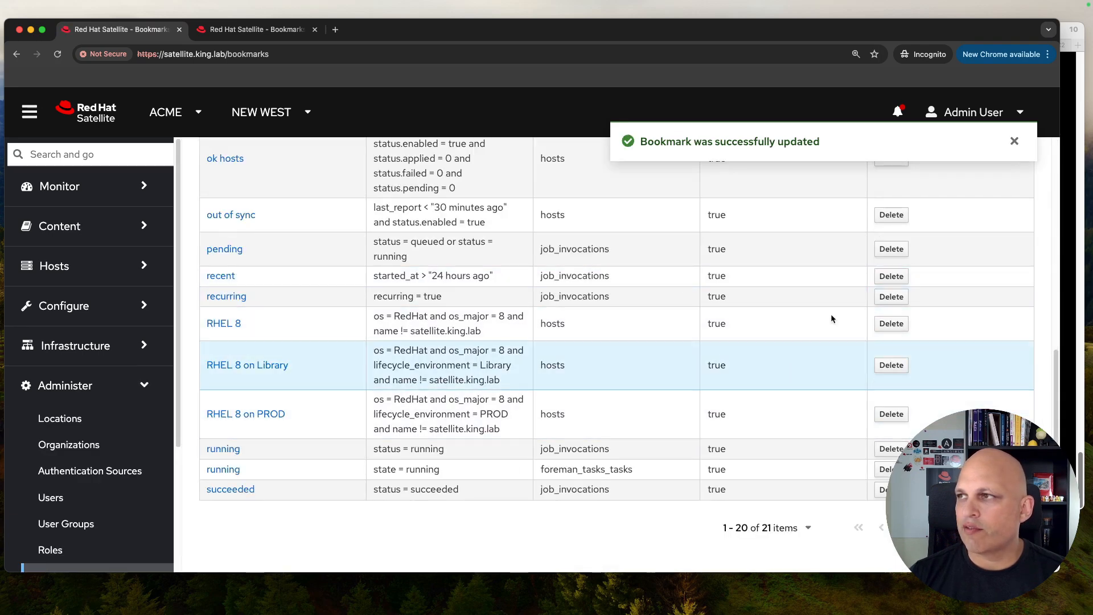
left_click(1023, 113)
Step: Log out of admin and sign in as user1 with that user's password
left_click(976, 178)
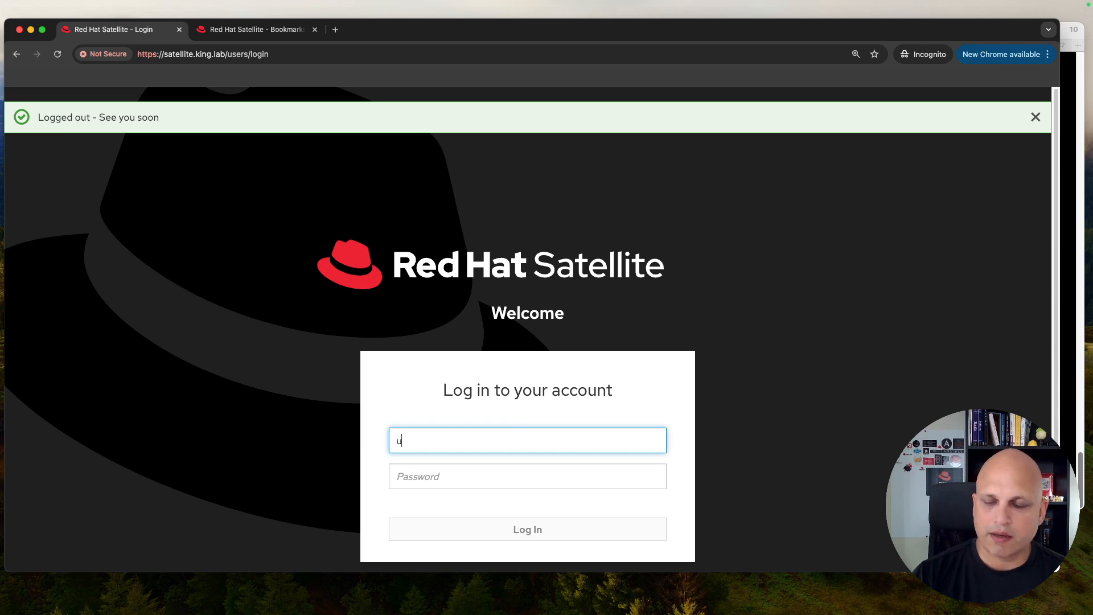
type("user1")
key("Tab")
type("•••")
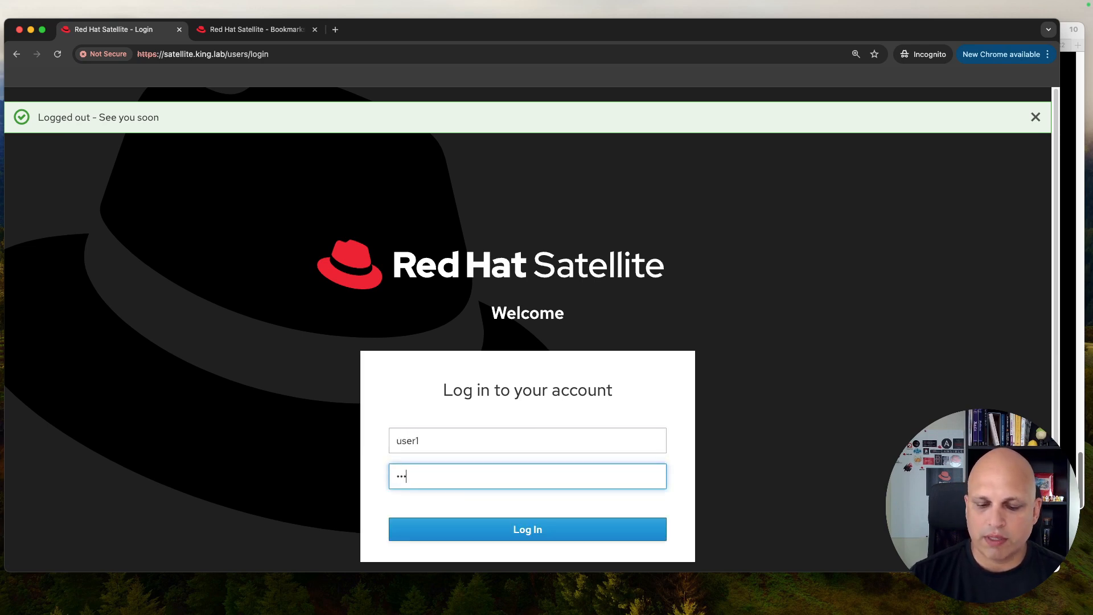
type("••••••")
key("Return")
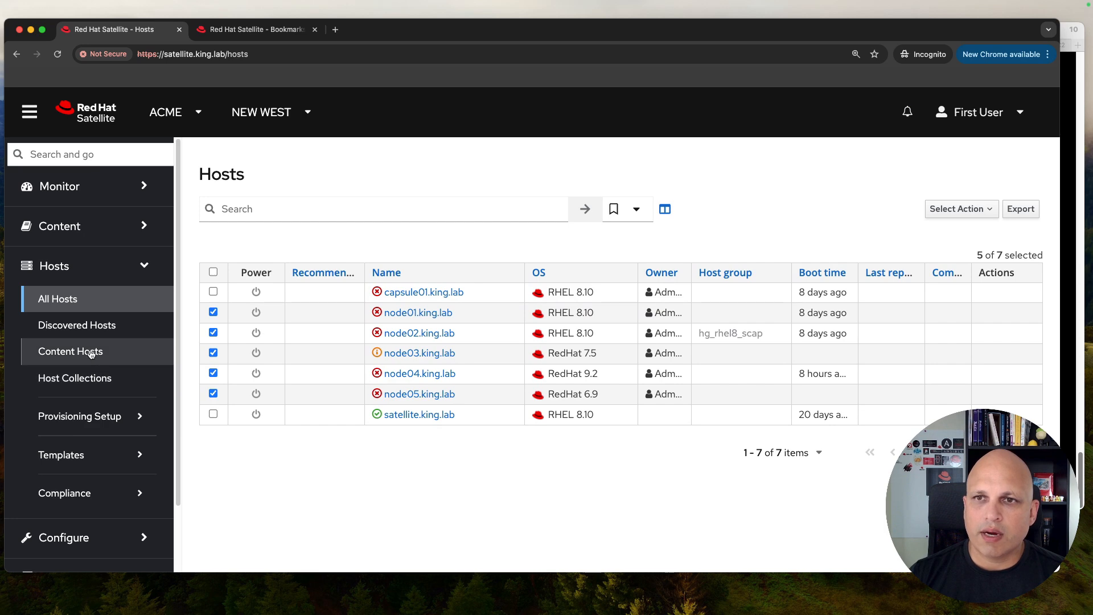
Step: Filter Content Hosts with the RHEL 8 bookmark, listing capsule01, node01 and node02
left_click(91, 354)
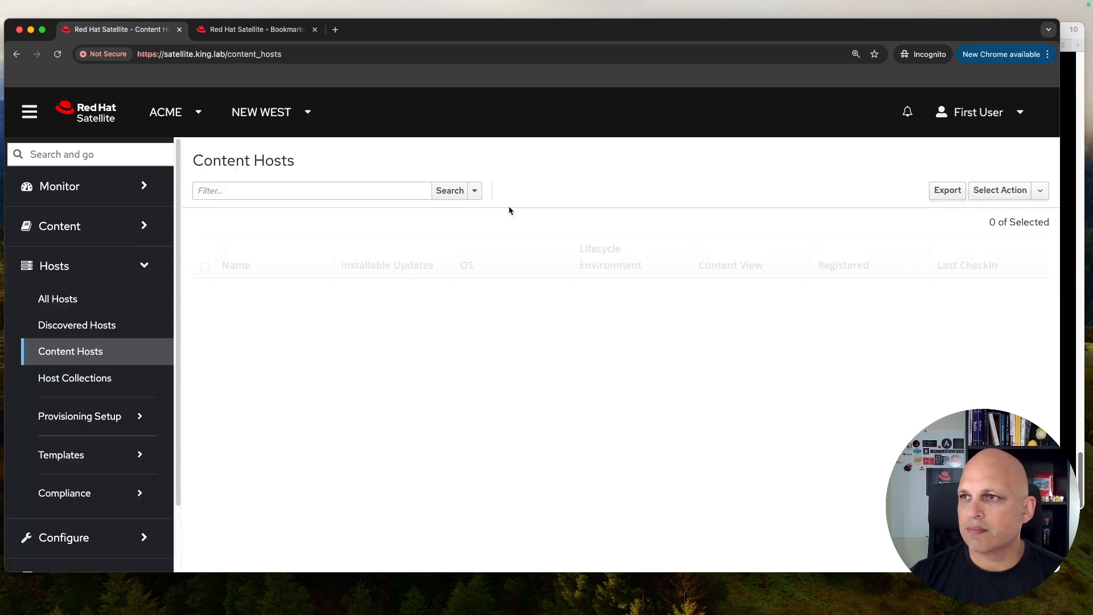
left_click(472, 191)
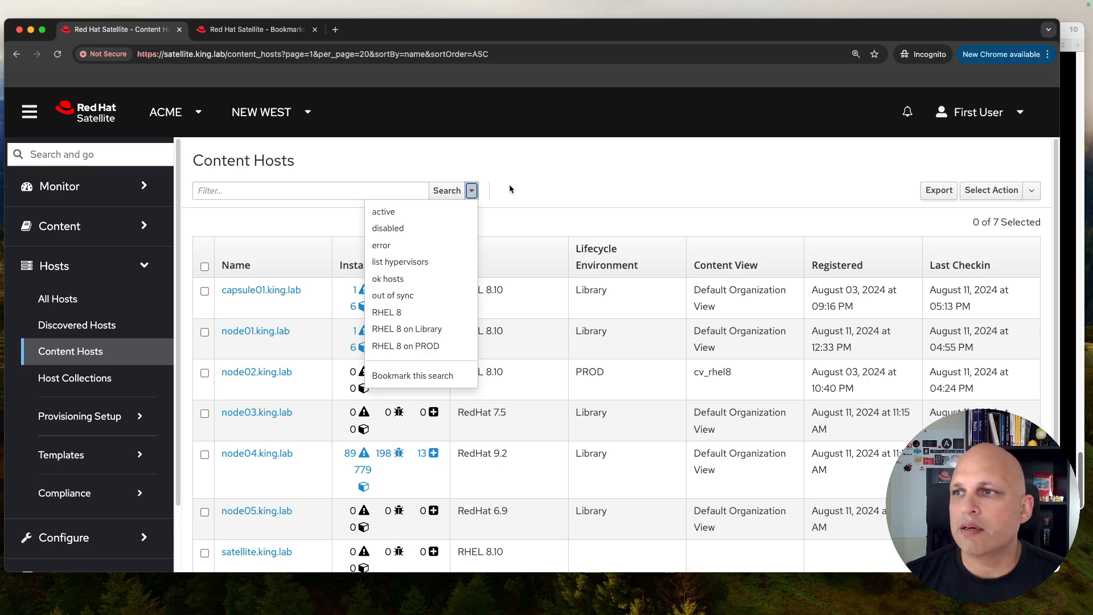
left_click(398, 314)
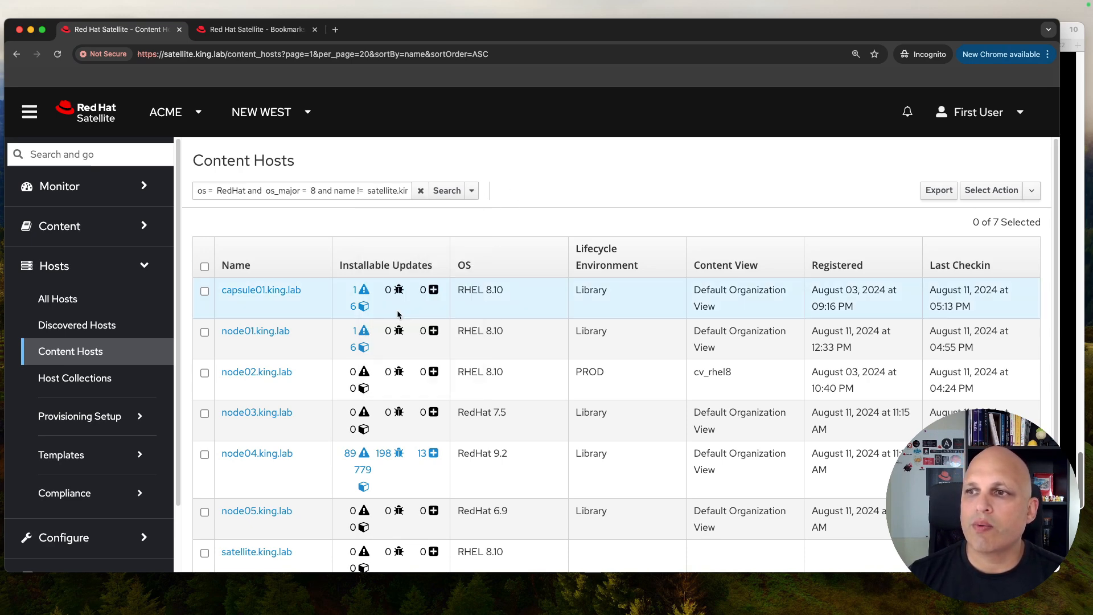
left_click(448, 190)
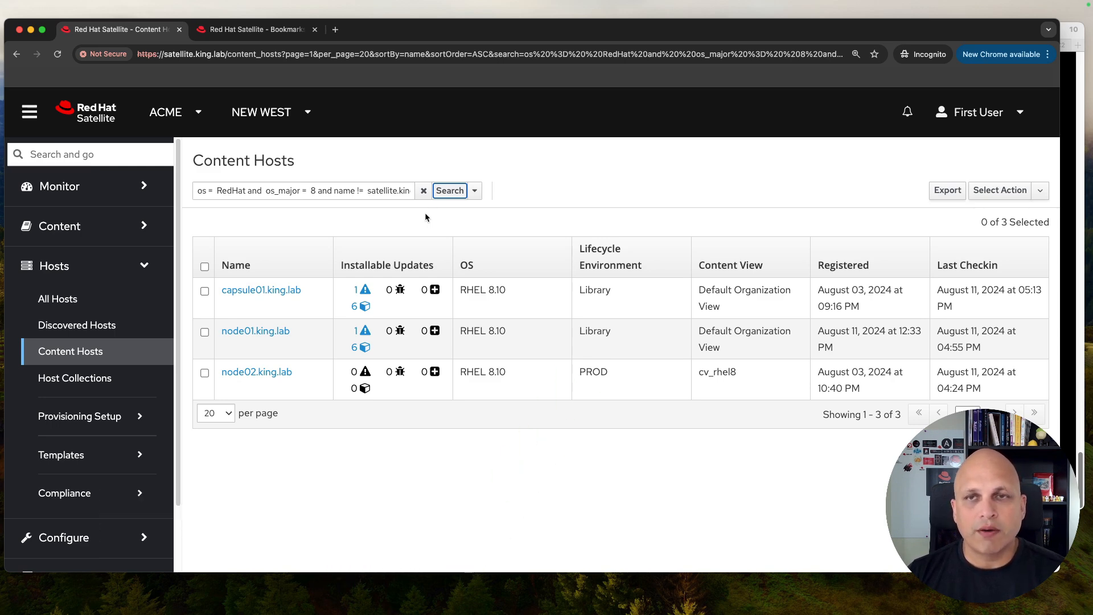
left_click(474, 190)
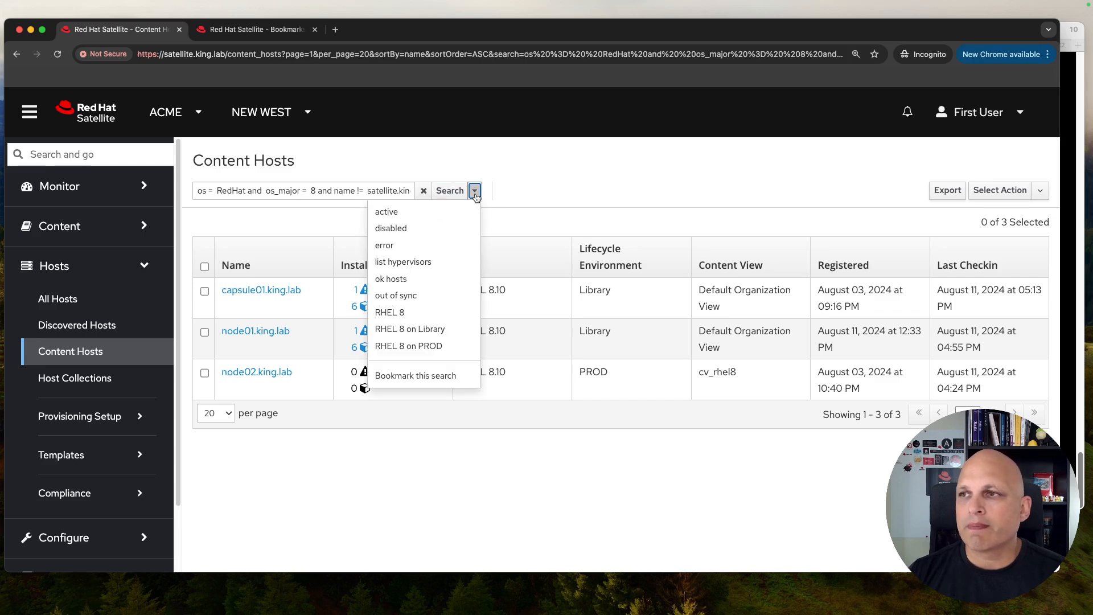
left_click(431, 329)
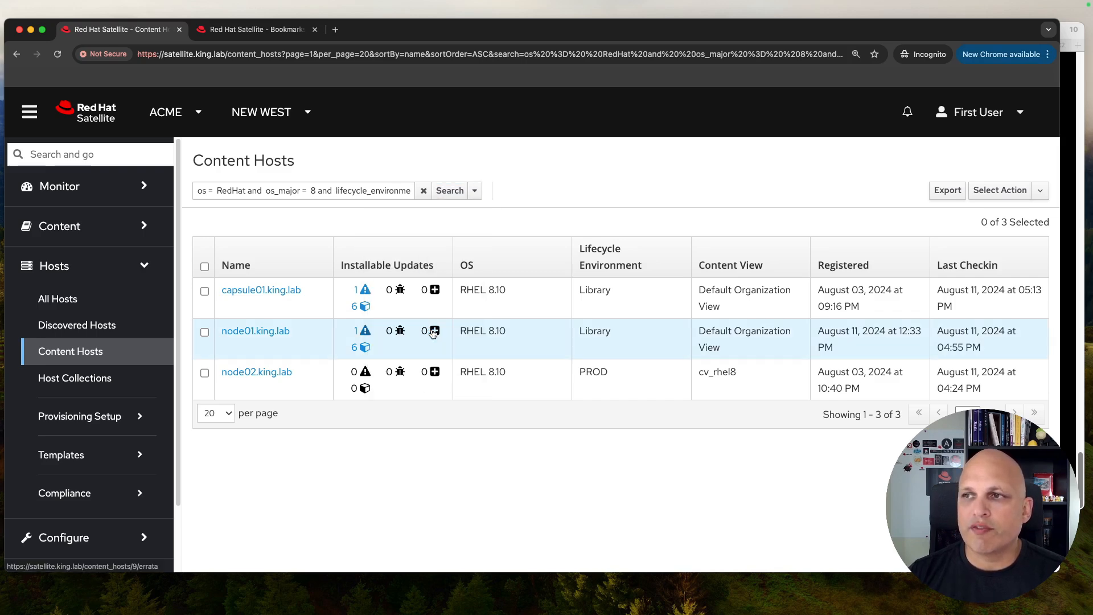
left_click(449, 192)
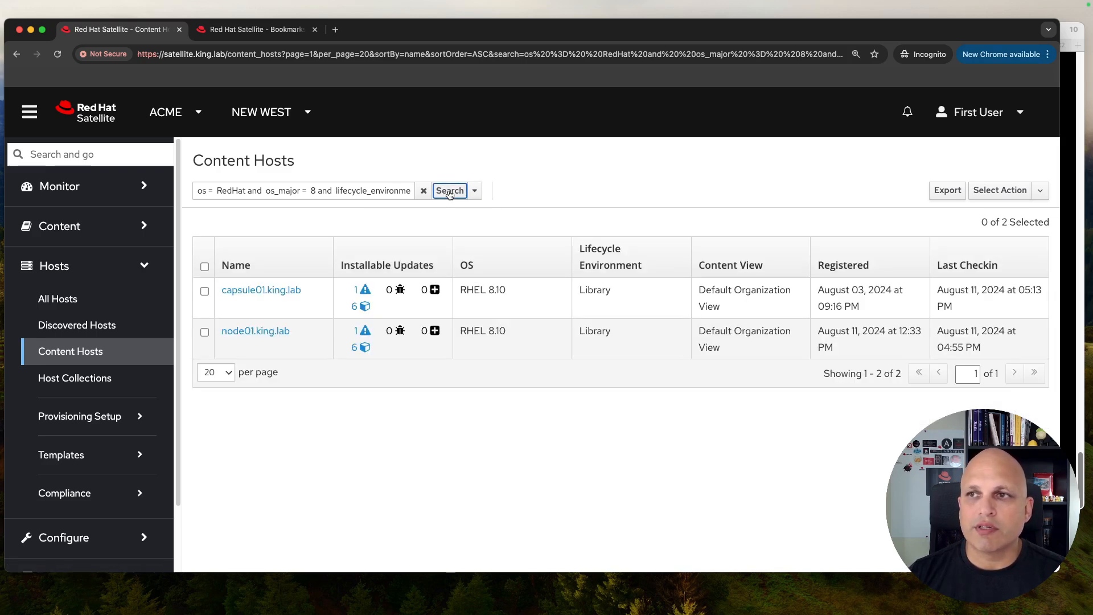
left_click(475, 191)
left_click(434, 345)
left_click(450, 192)
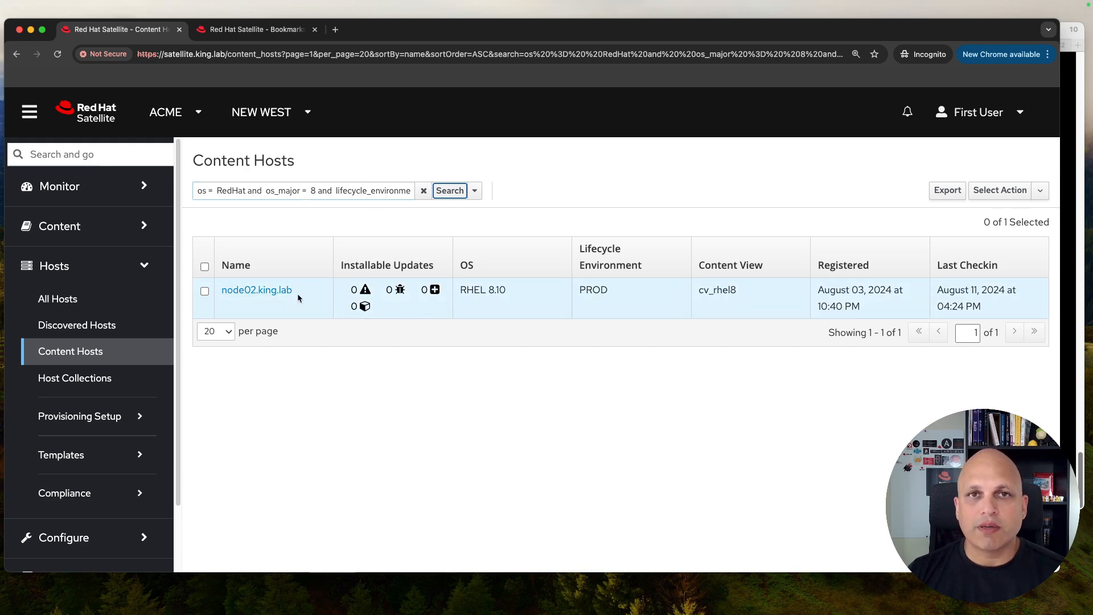
left_click(475, 192)
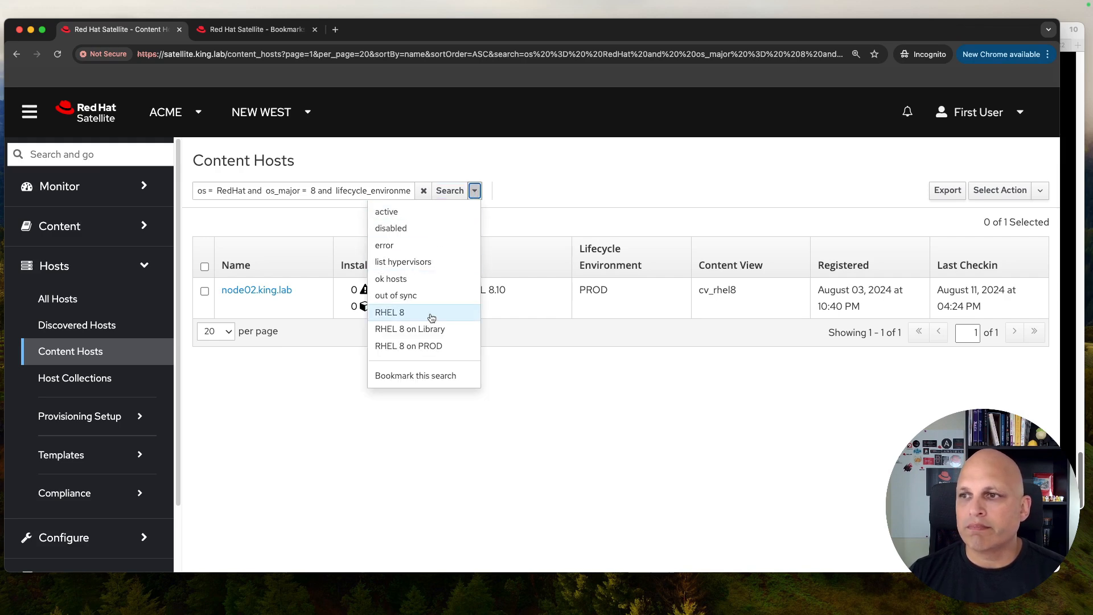
left_click(432, 314)
left_click(452, 192)
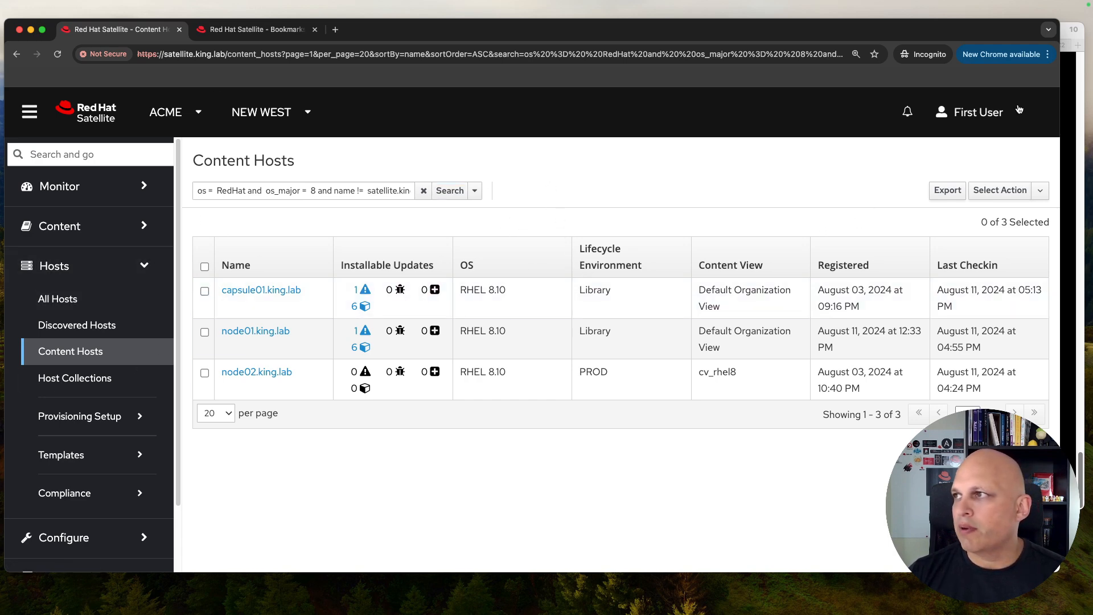
left_click(971, 114)
Step: Sign back in as admin and check the saved bookmarks list on Content Hosts
left_click(950, 177)
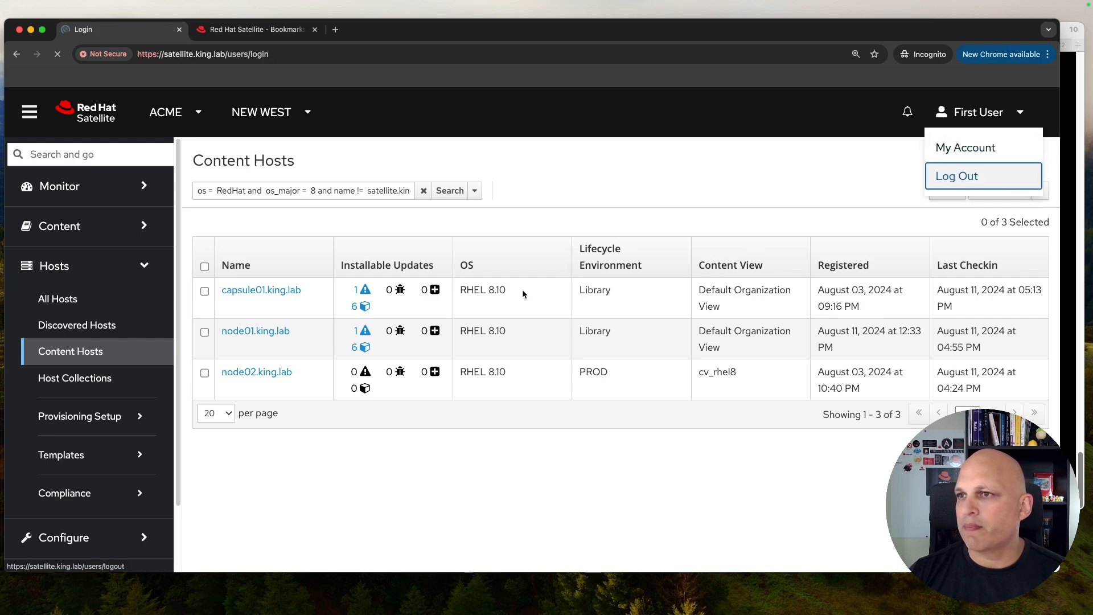
type("admin")
key("Tab")
type("••••••")
key("Return")
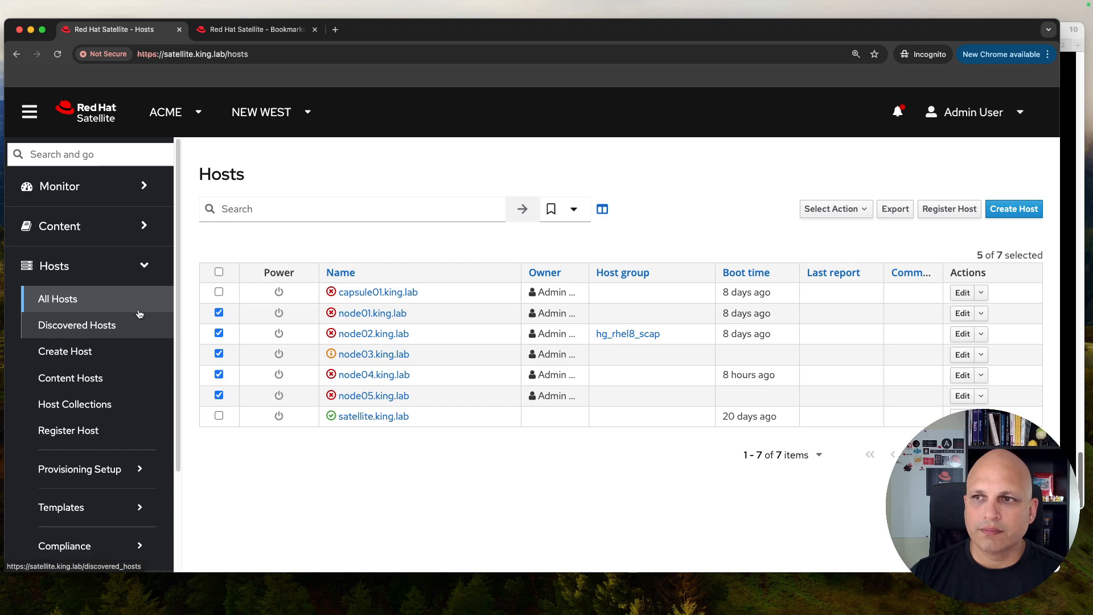
left_click(98, 381)
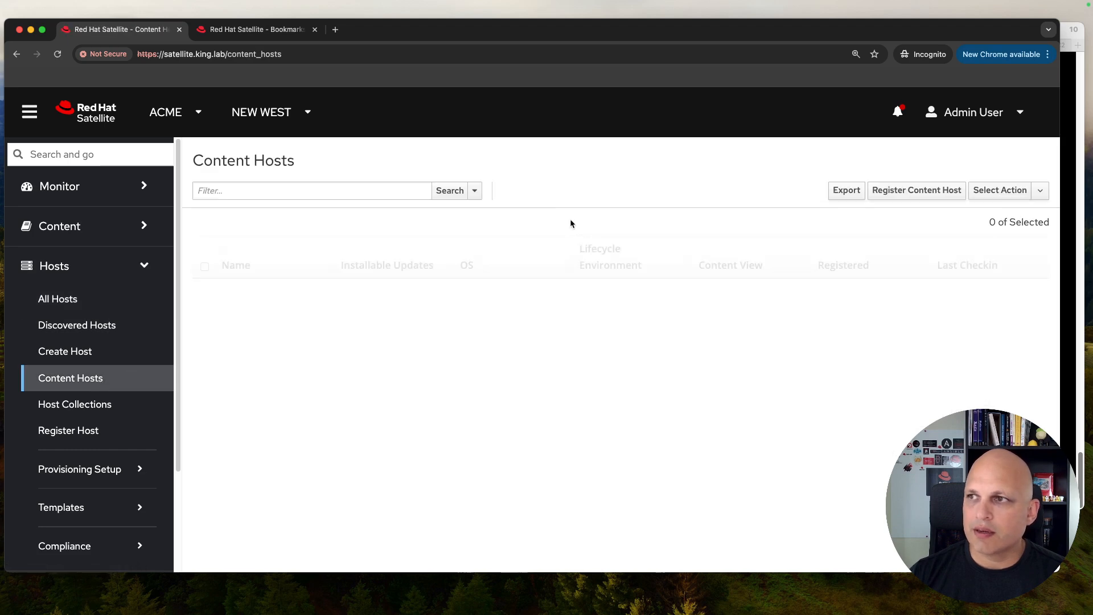
left_click(472, 191)
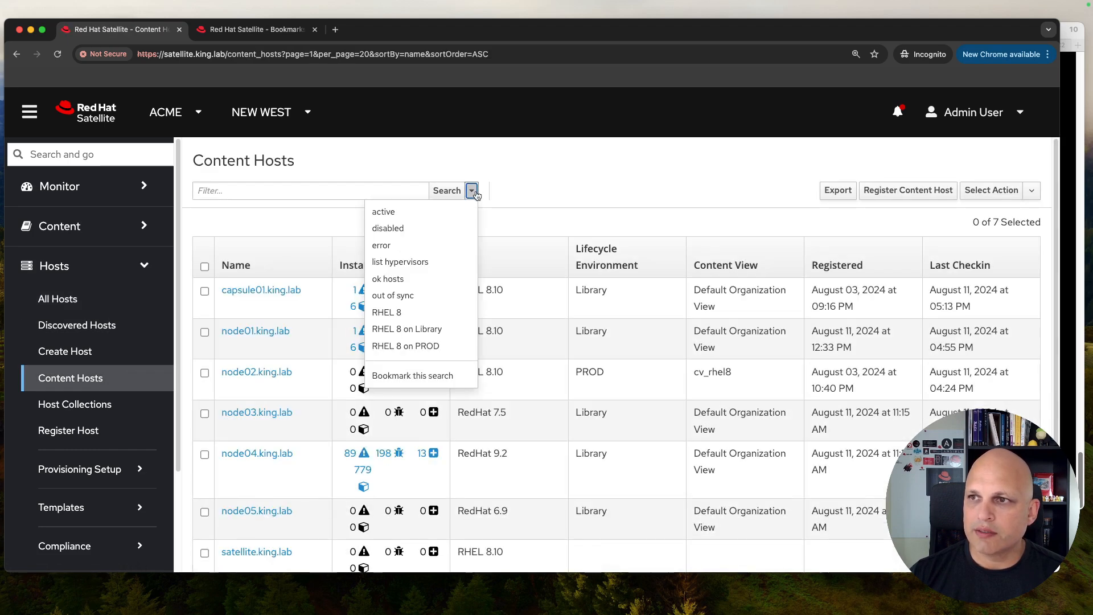
Step: Confirm on Administer > Bookmarks that every bookmark is public, then switch to the terminal
scroll(63, 427, "down", 3)
left_click(62, 541)
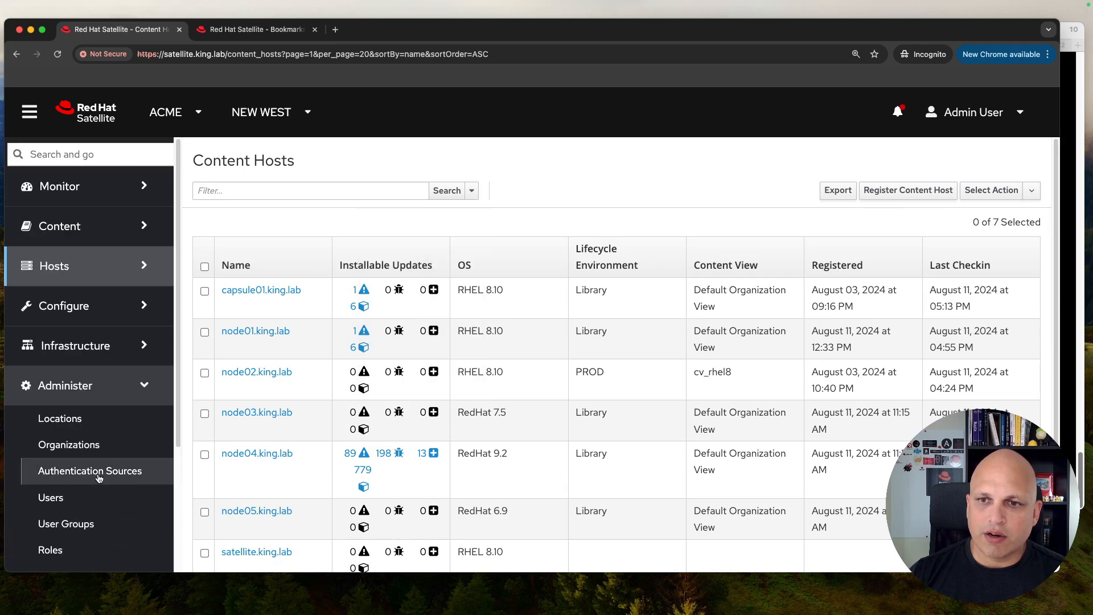
scroll(94, 455, "down", 5)
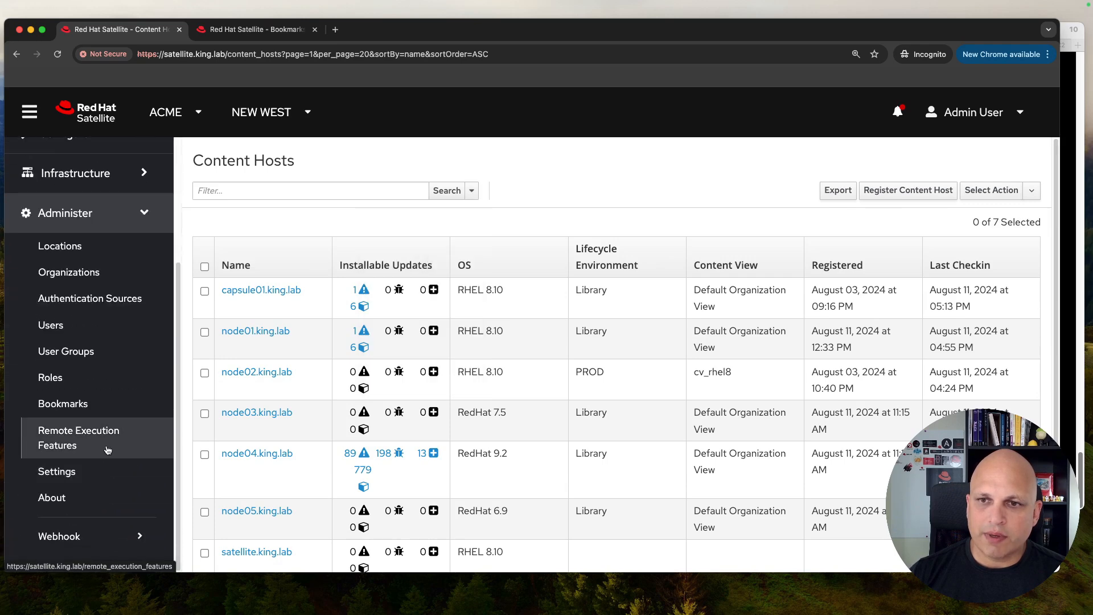
left_click(82, 404)
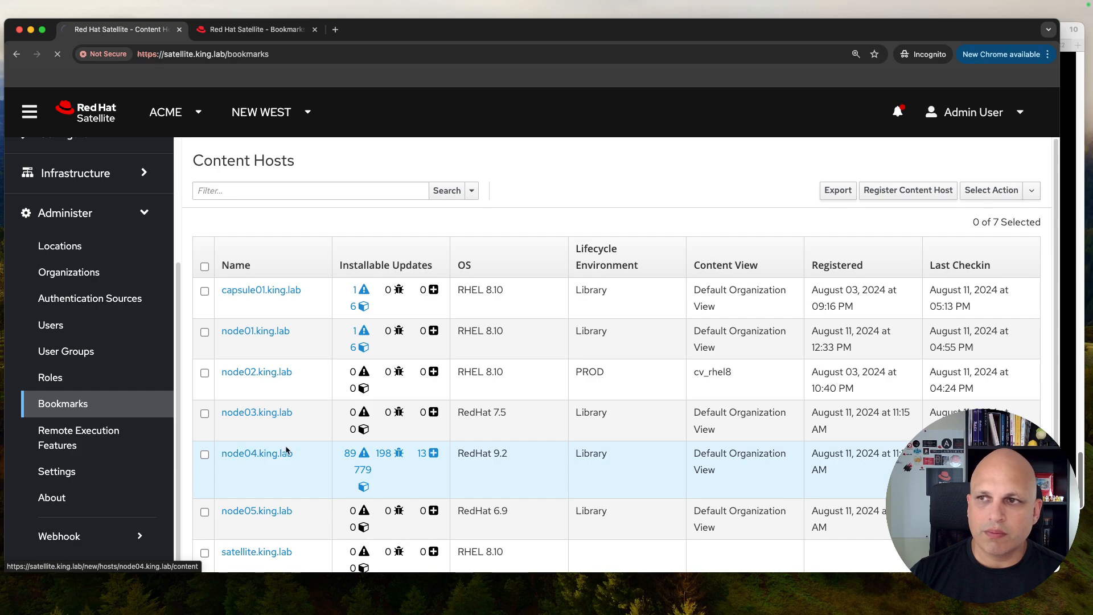
scroll(724, 341, "down", 10)
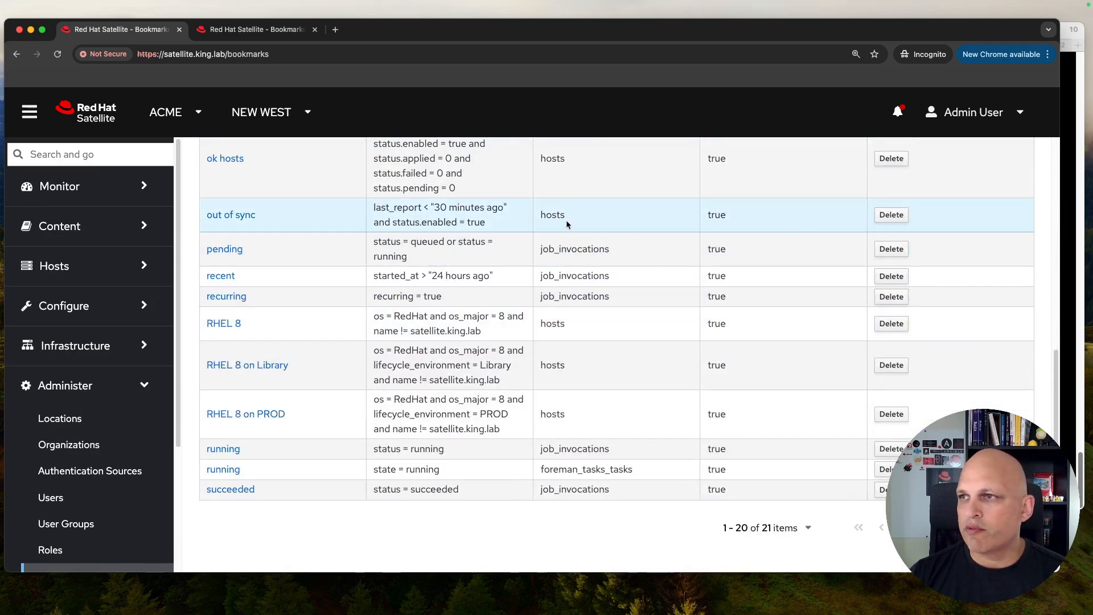
scroll(602, 364, "up", 1)
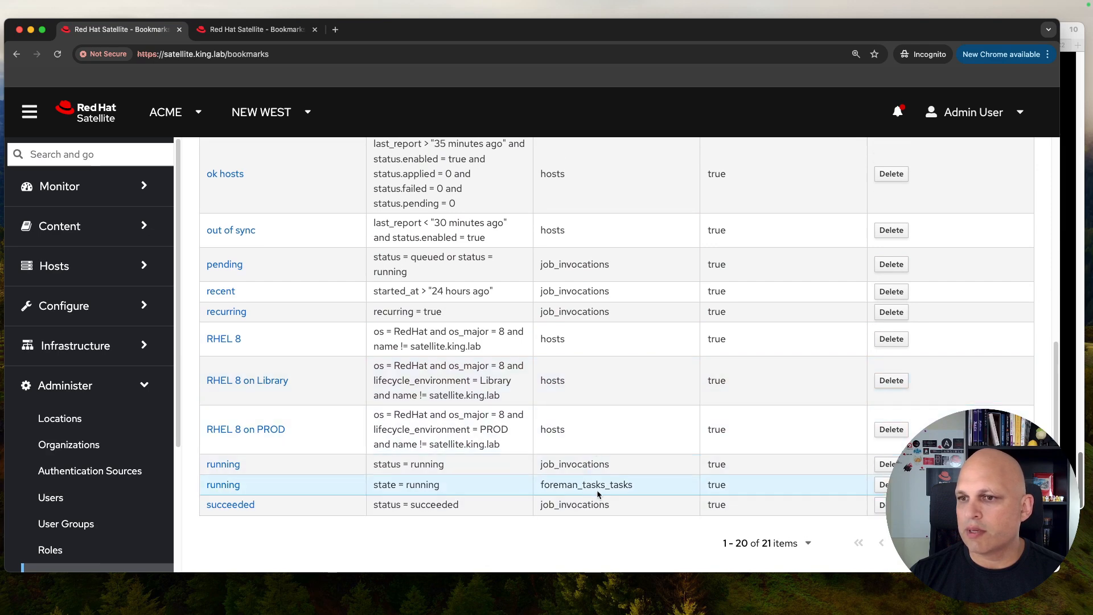
scroll(602, 465, "up", 10)
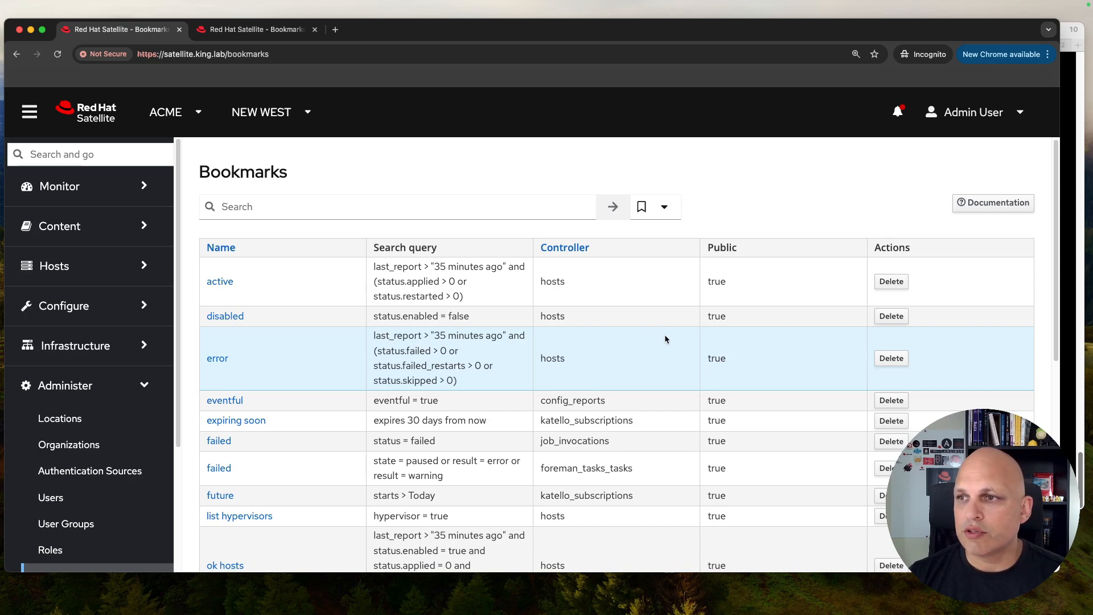
scroll(665, 340, "down", 1)
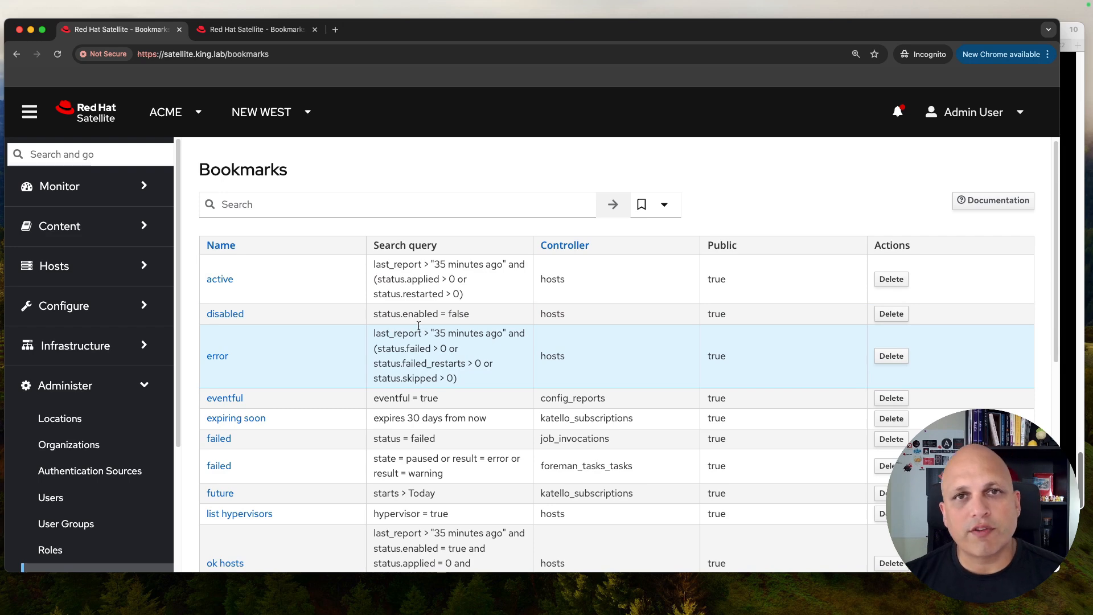
left_click(1066, 180)
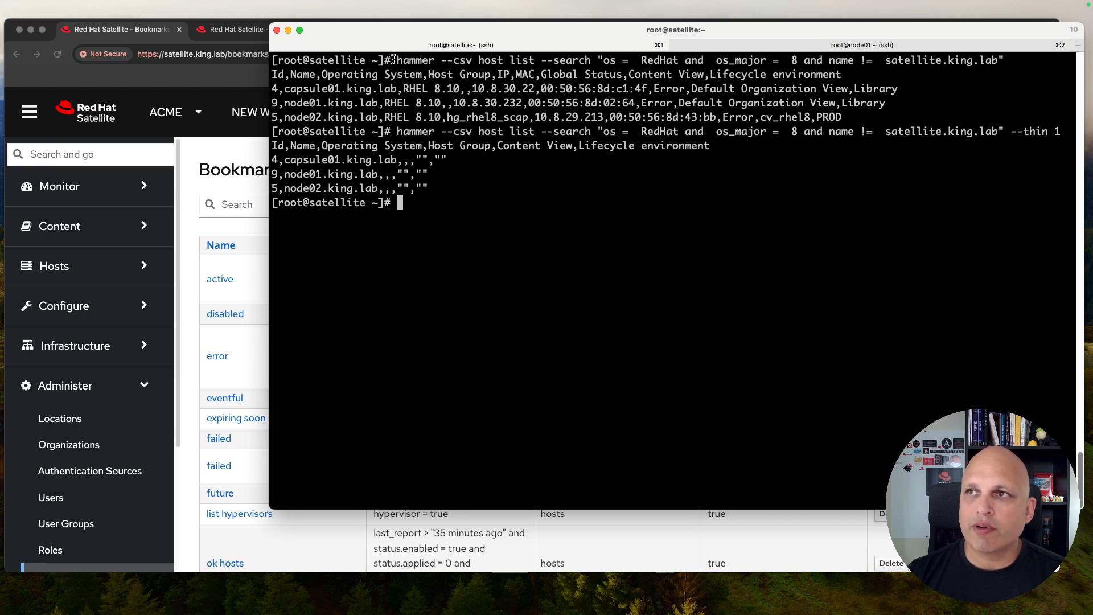
left_click_drag(396, 60, 1005, 60)
left_click(595, 82)
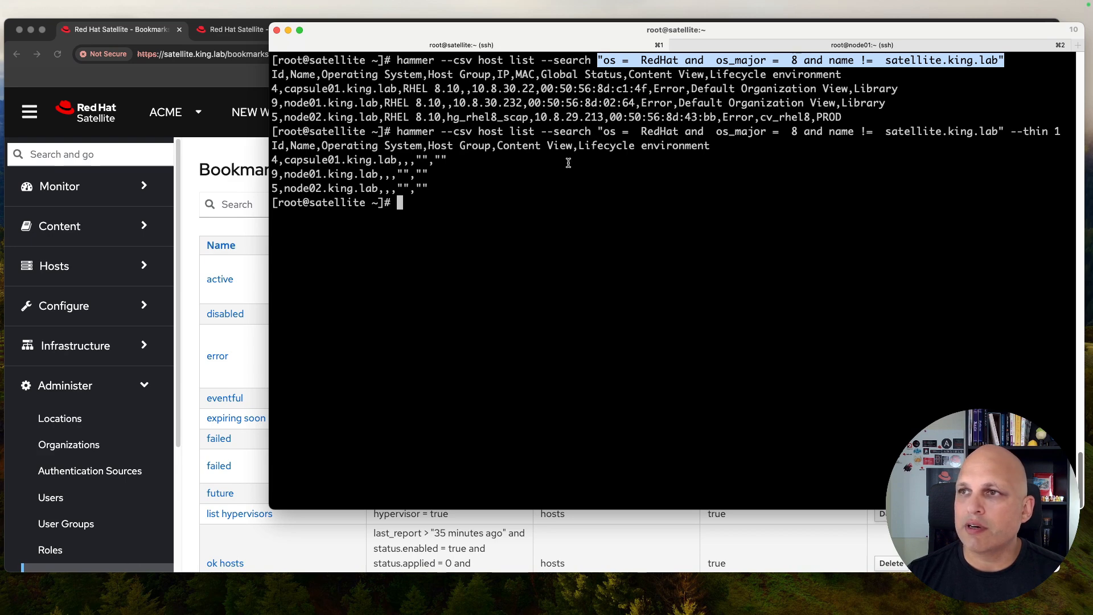
left_click(557, 175)
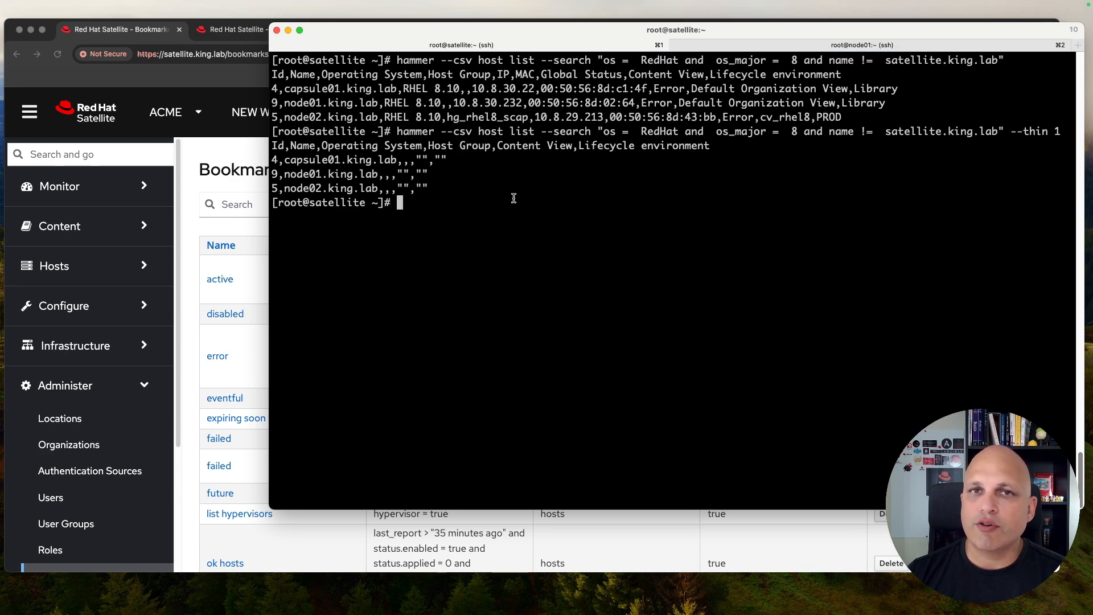